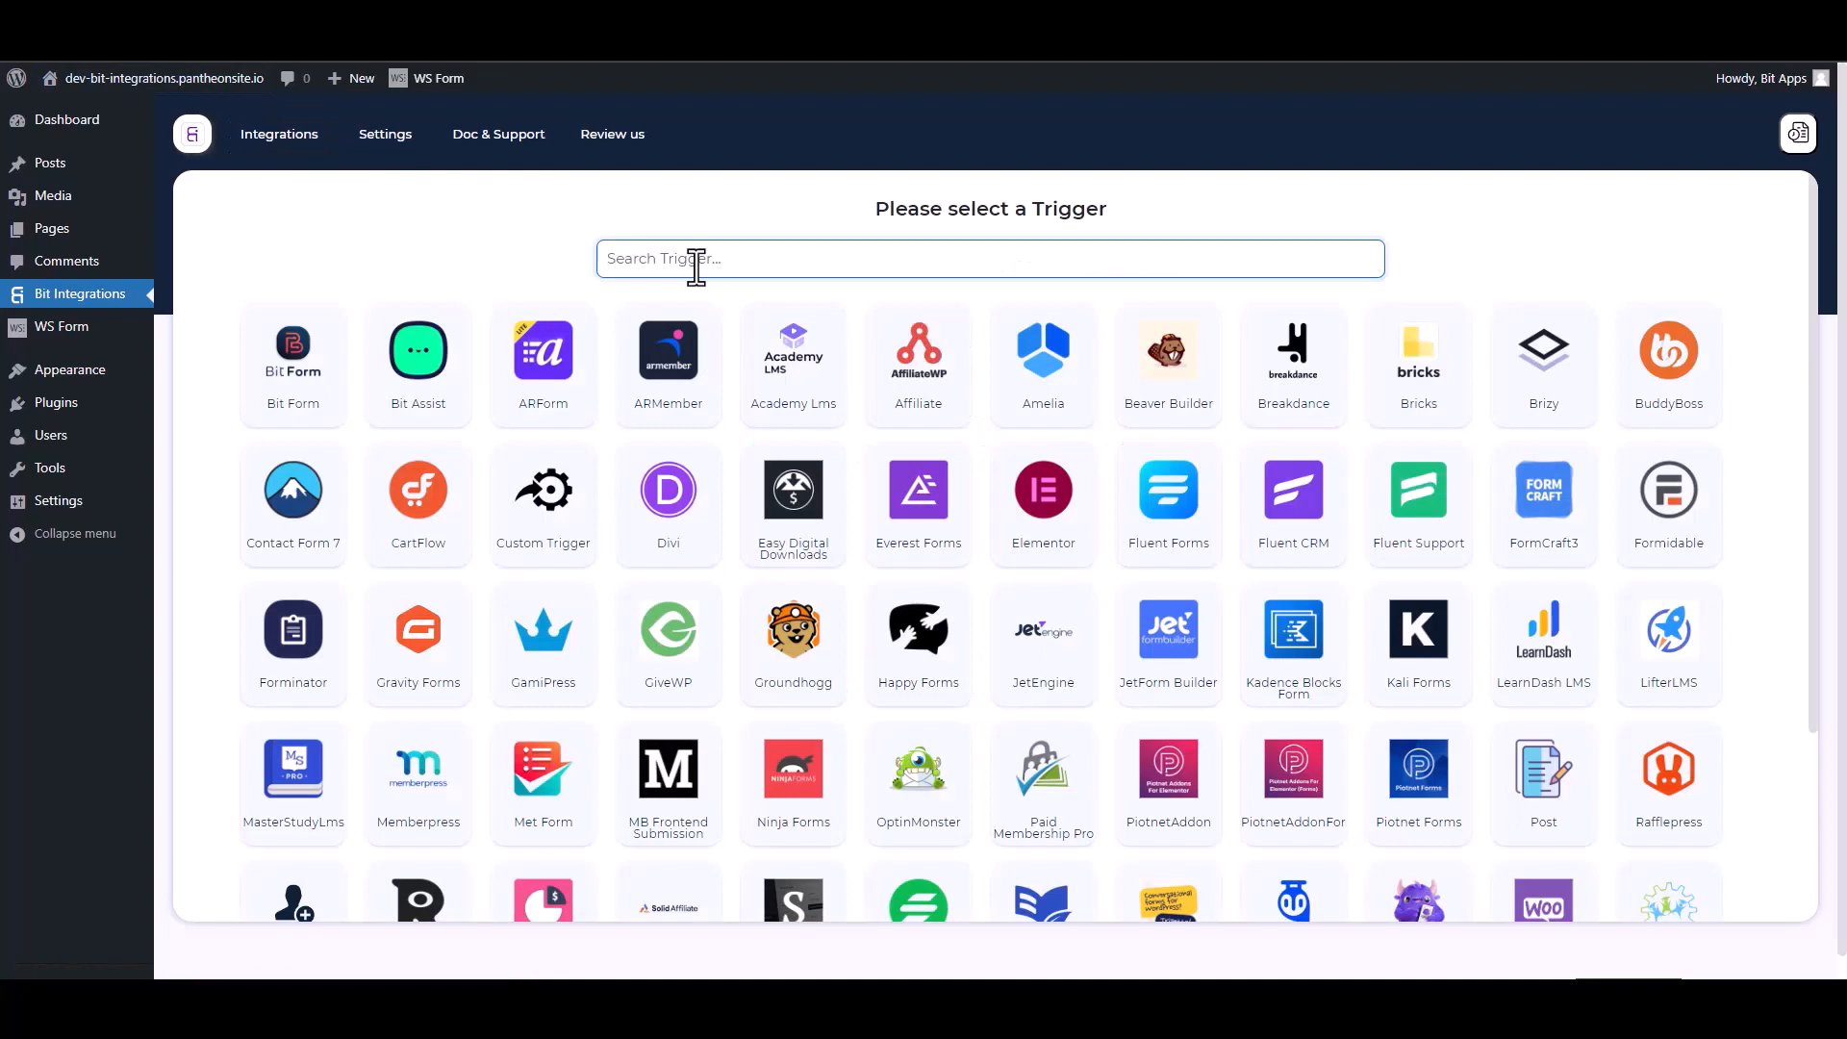
# Step: Search 'ws' and pick WSForm as the new integration's trigger
pyautogui.write('ws')
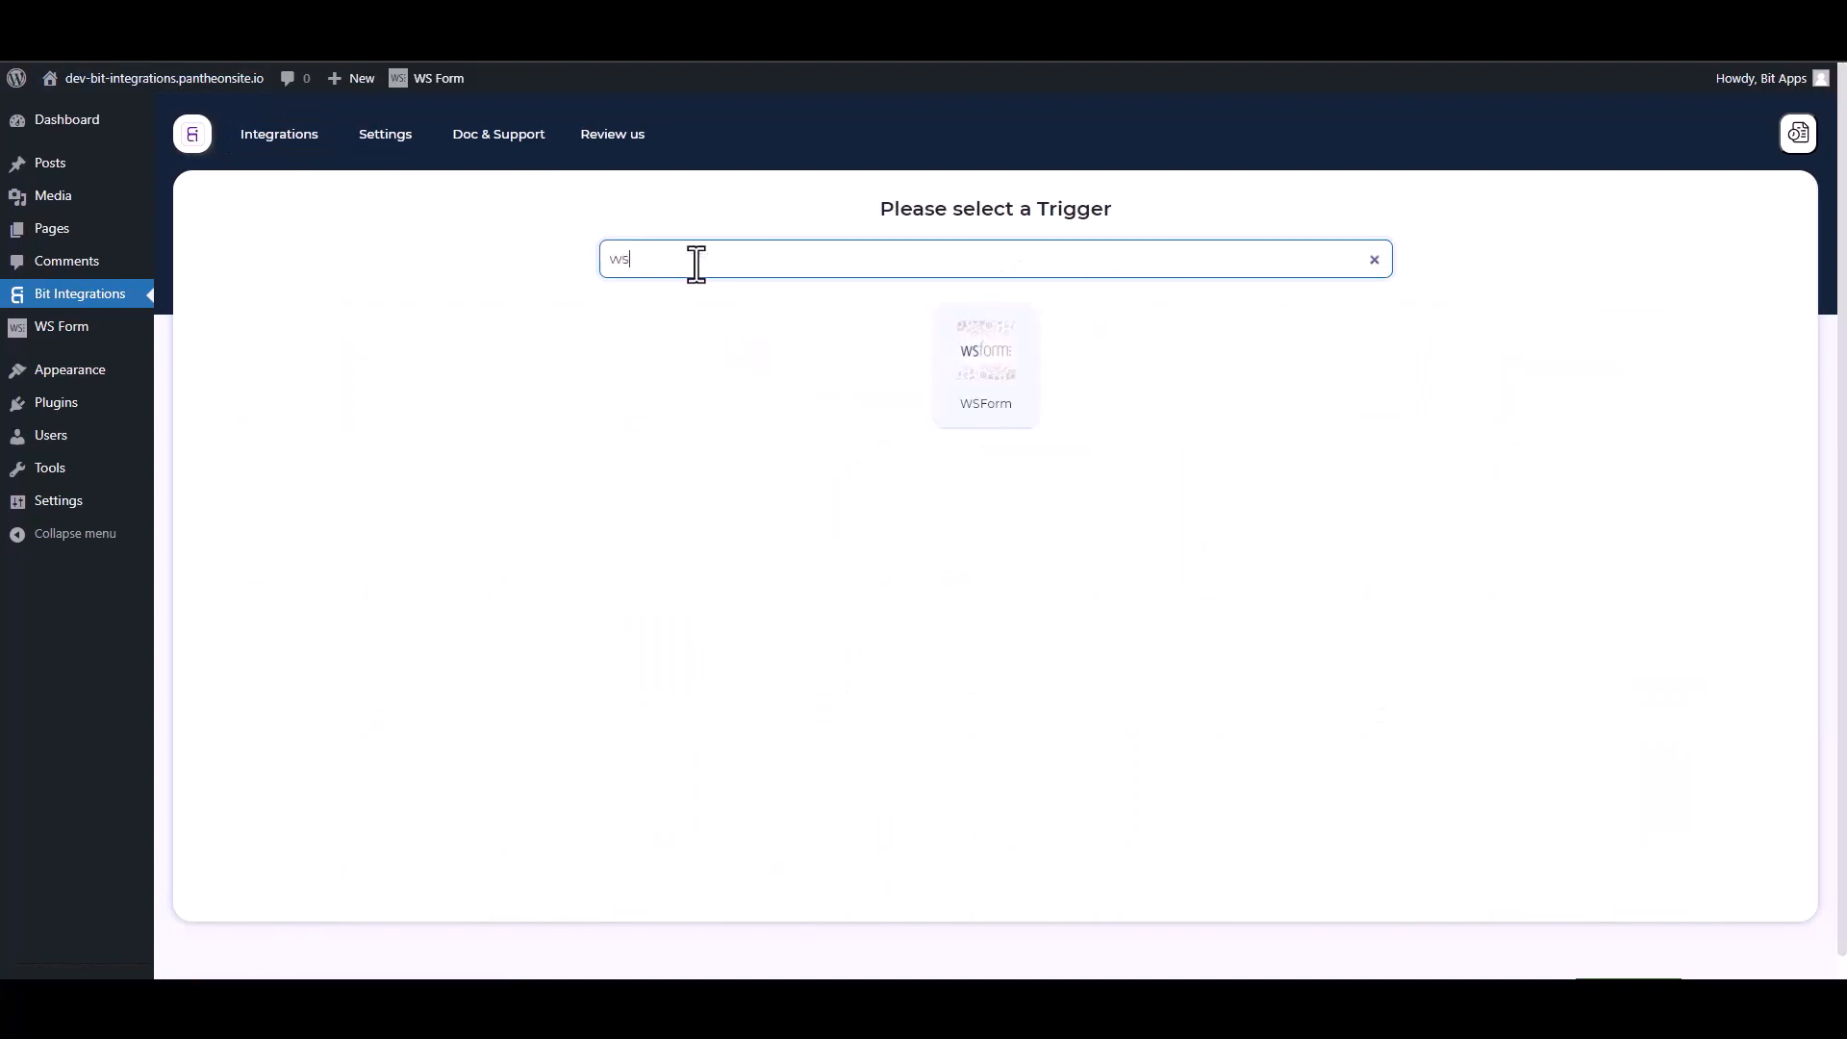
pyautogui.click(1021, 349)
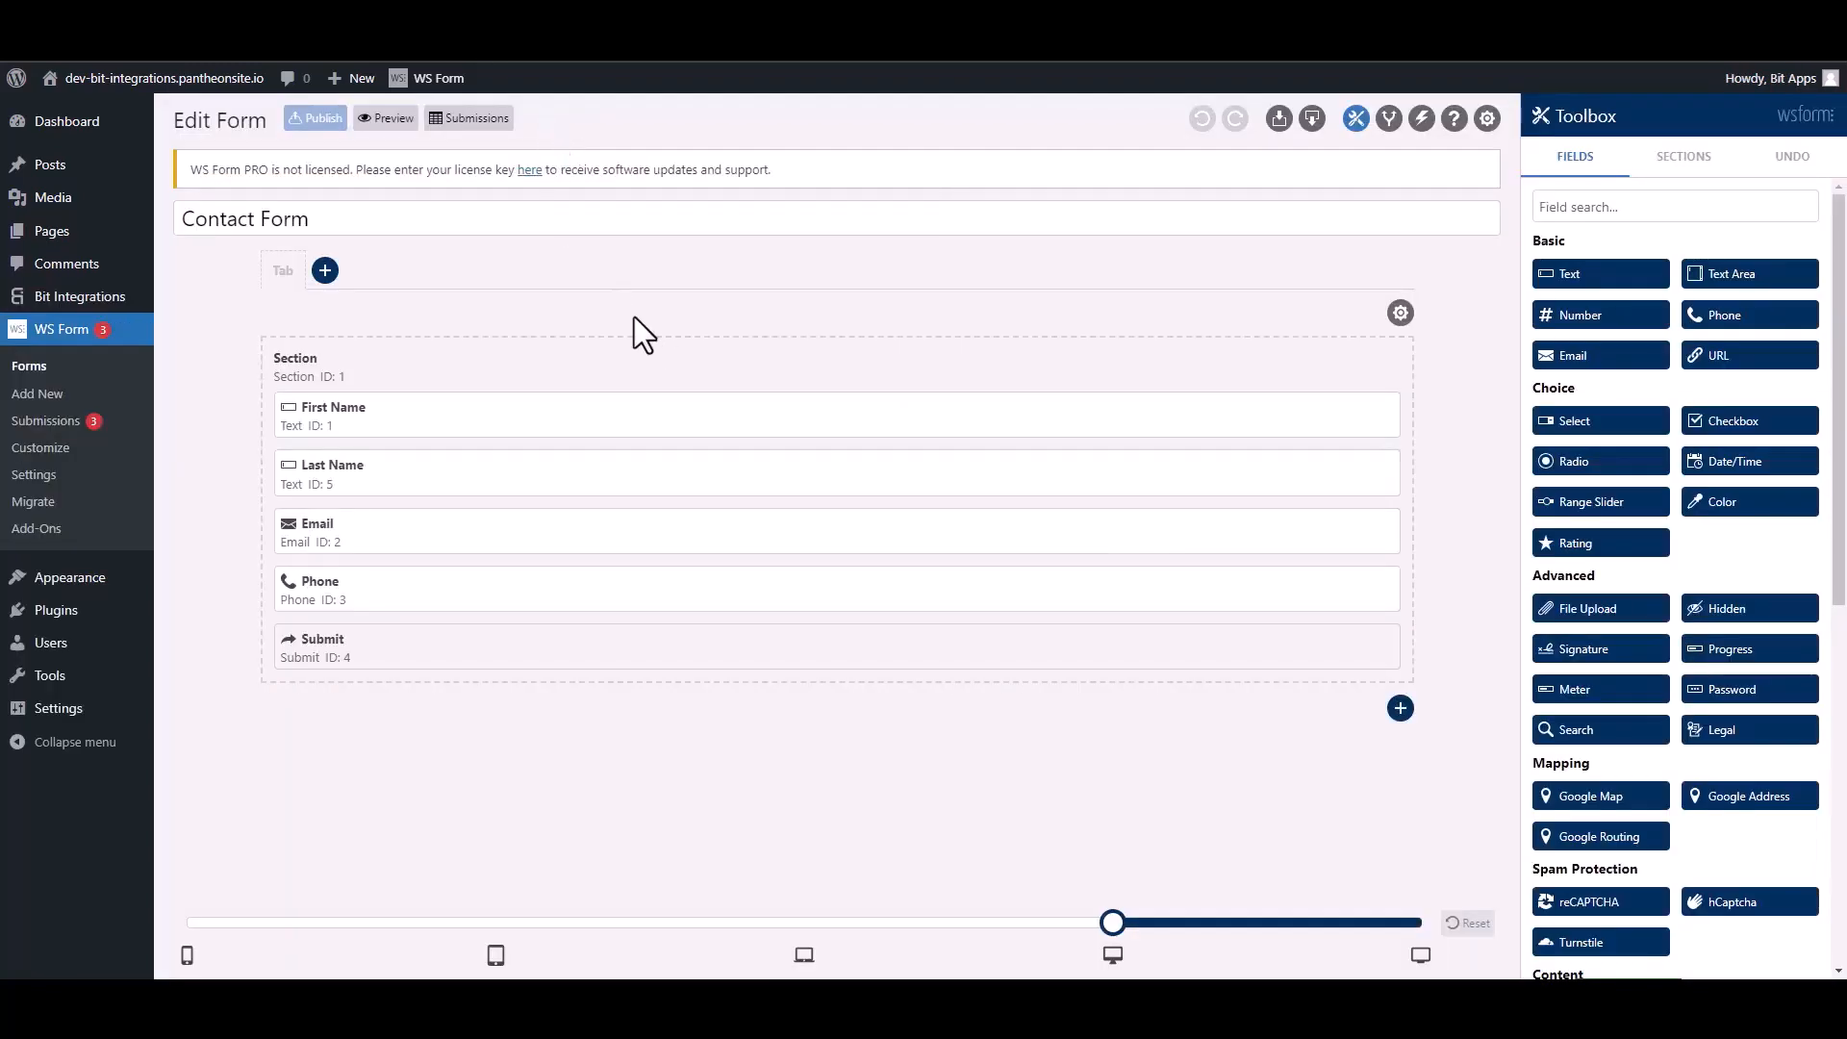
# Step: Add a form action named 'Bi' that runs a WordPress hook of type do_action
pyautogui.click(1422, 119)
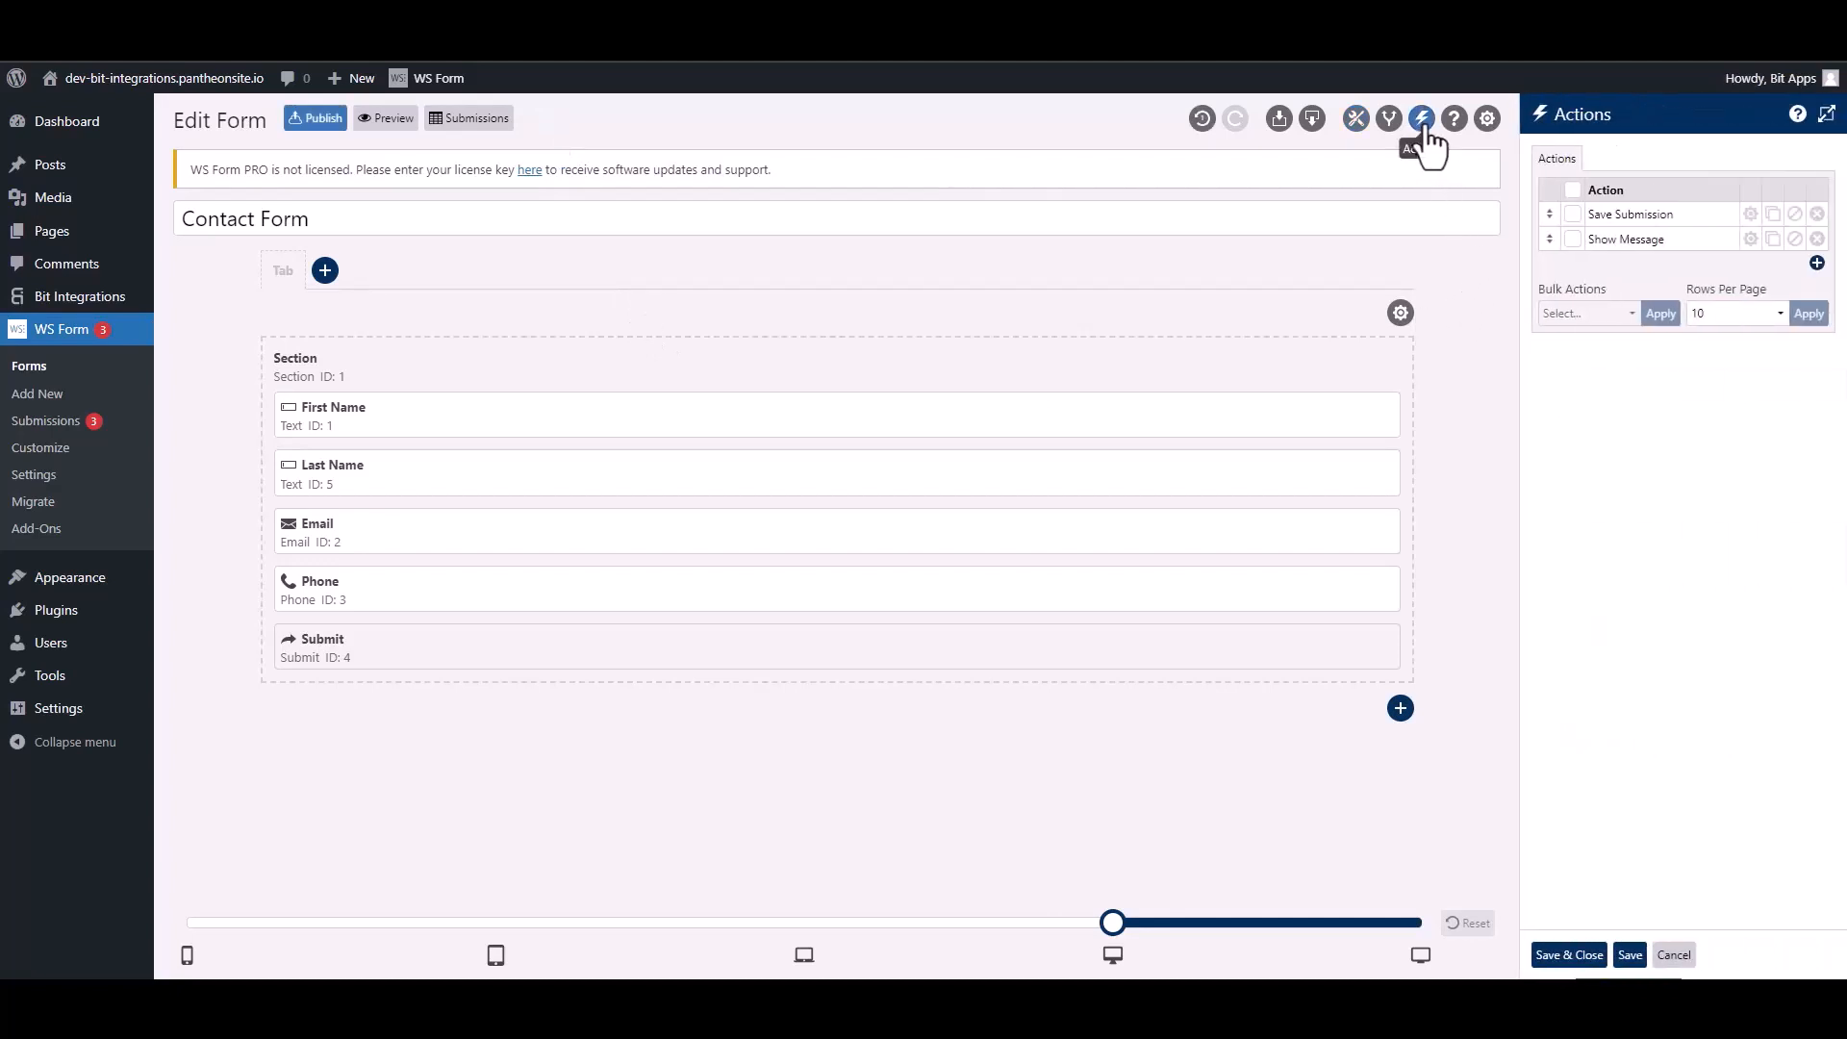
pyautogui.click(1816, 263)
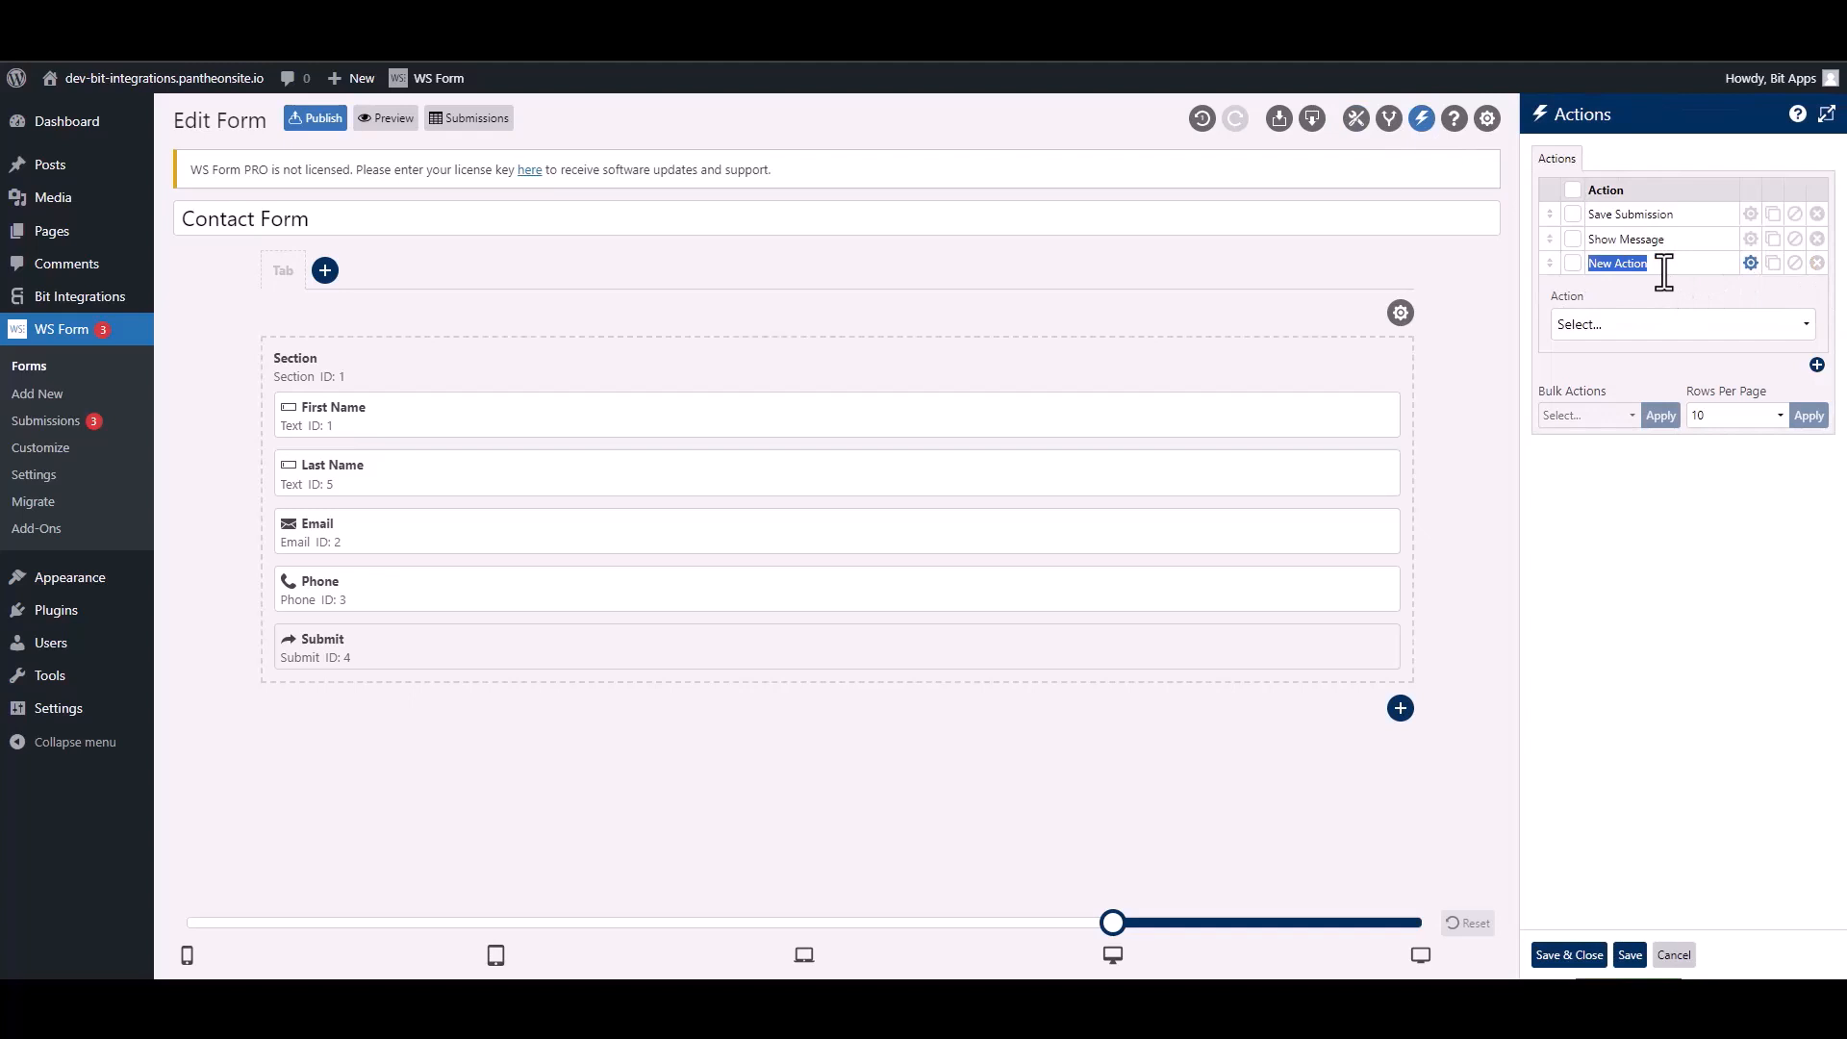
pyautogui.write('Bit Integra')
pyautogui.click(1656, 323)
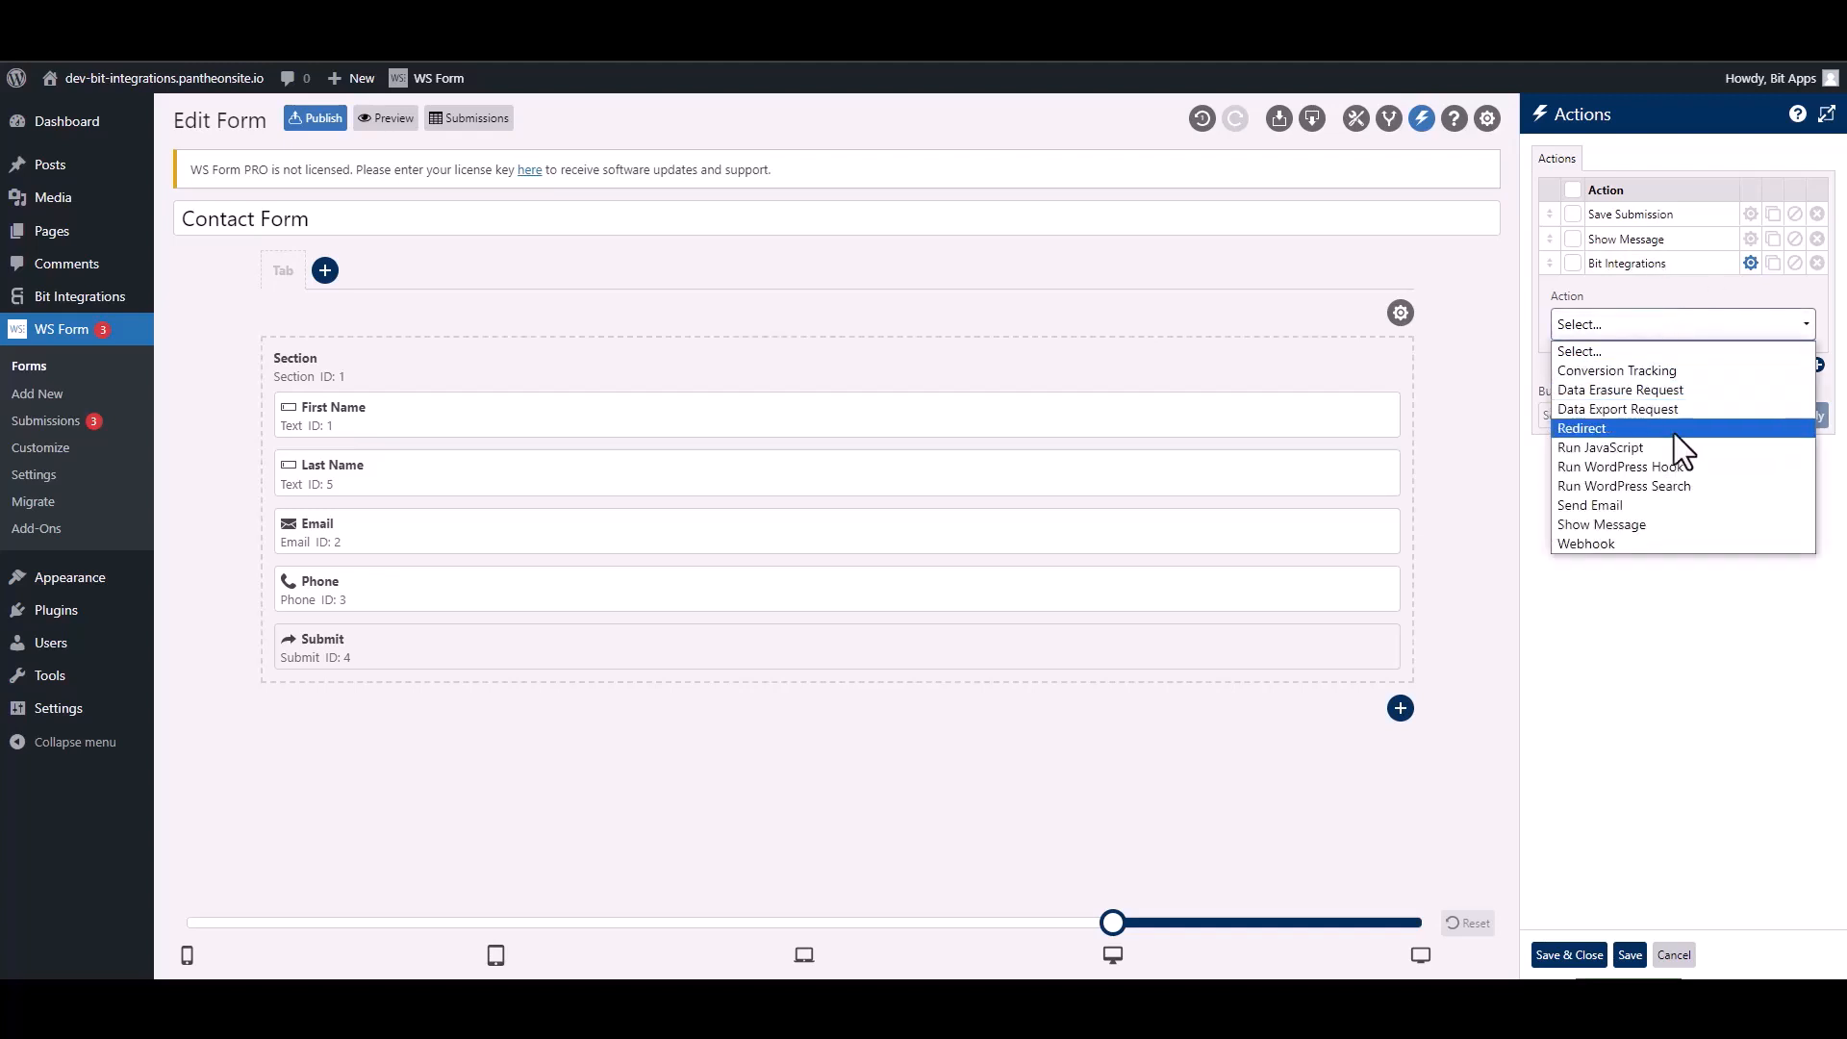
pyautogui.click(1620, 468)
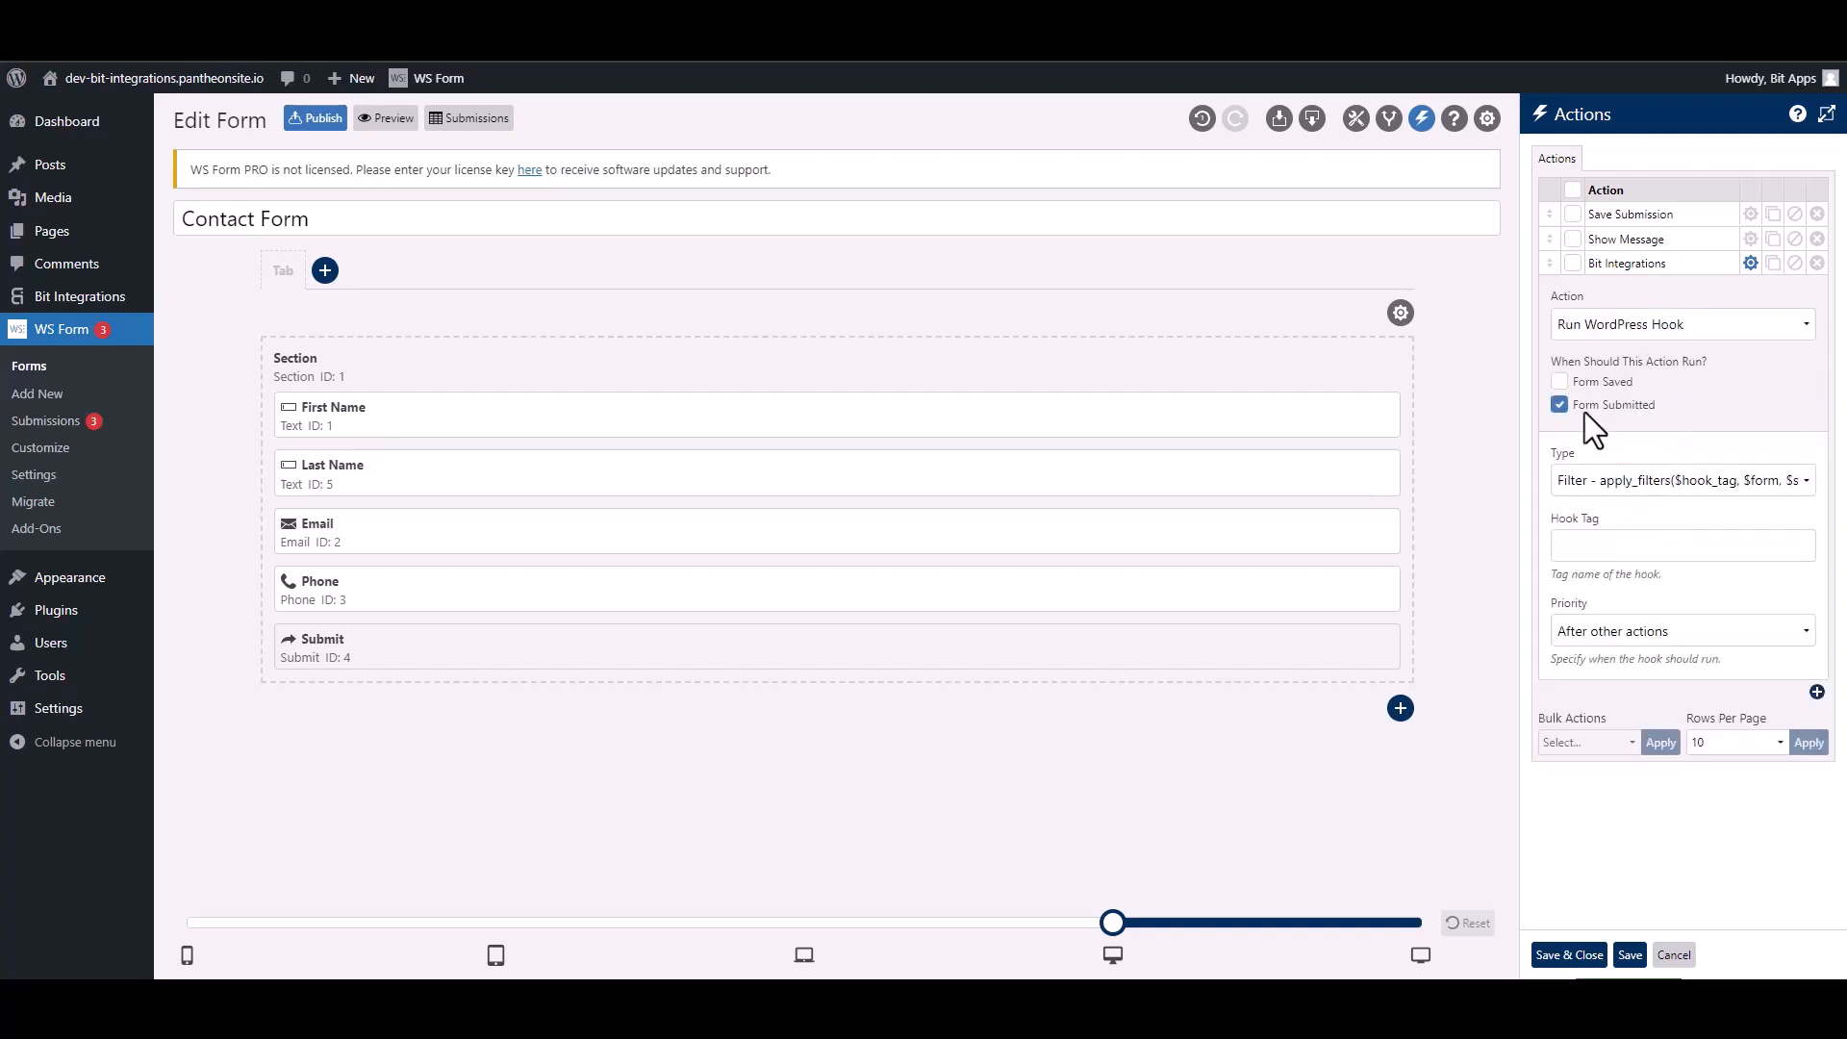
pyautogui.click(1607, 487)
pyautogui.click(1601, 526)
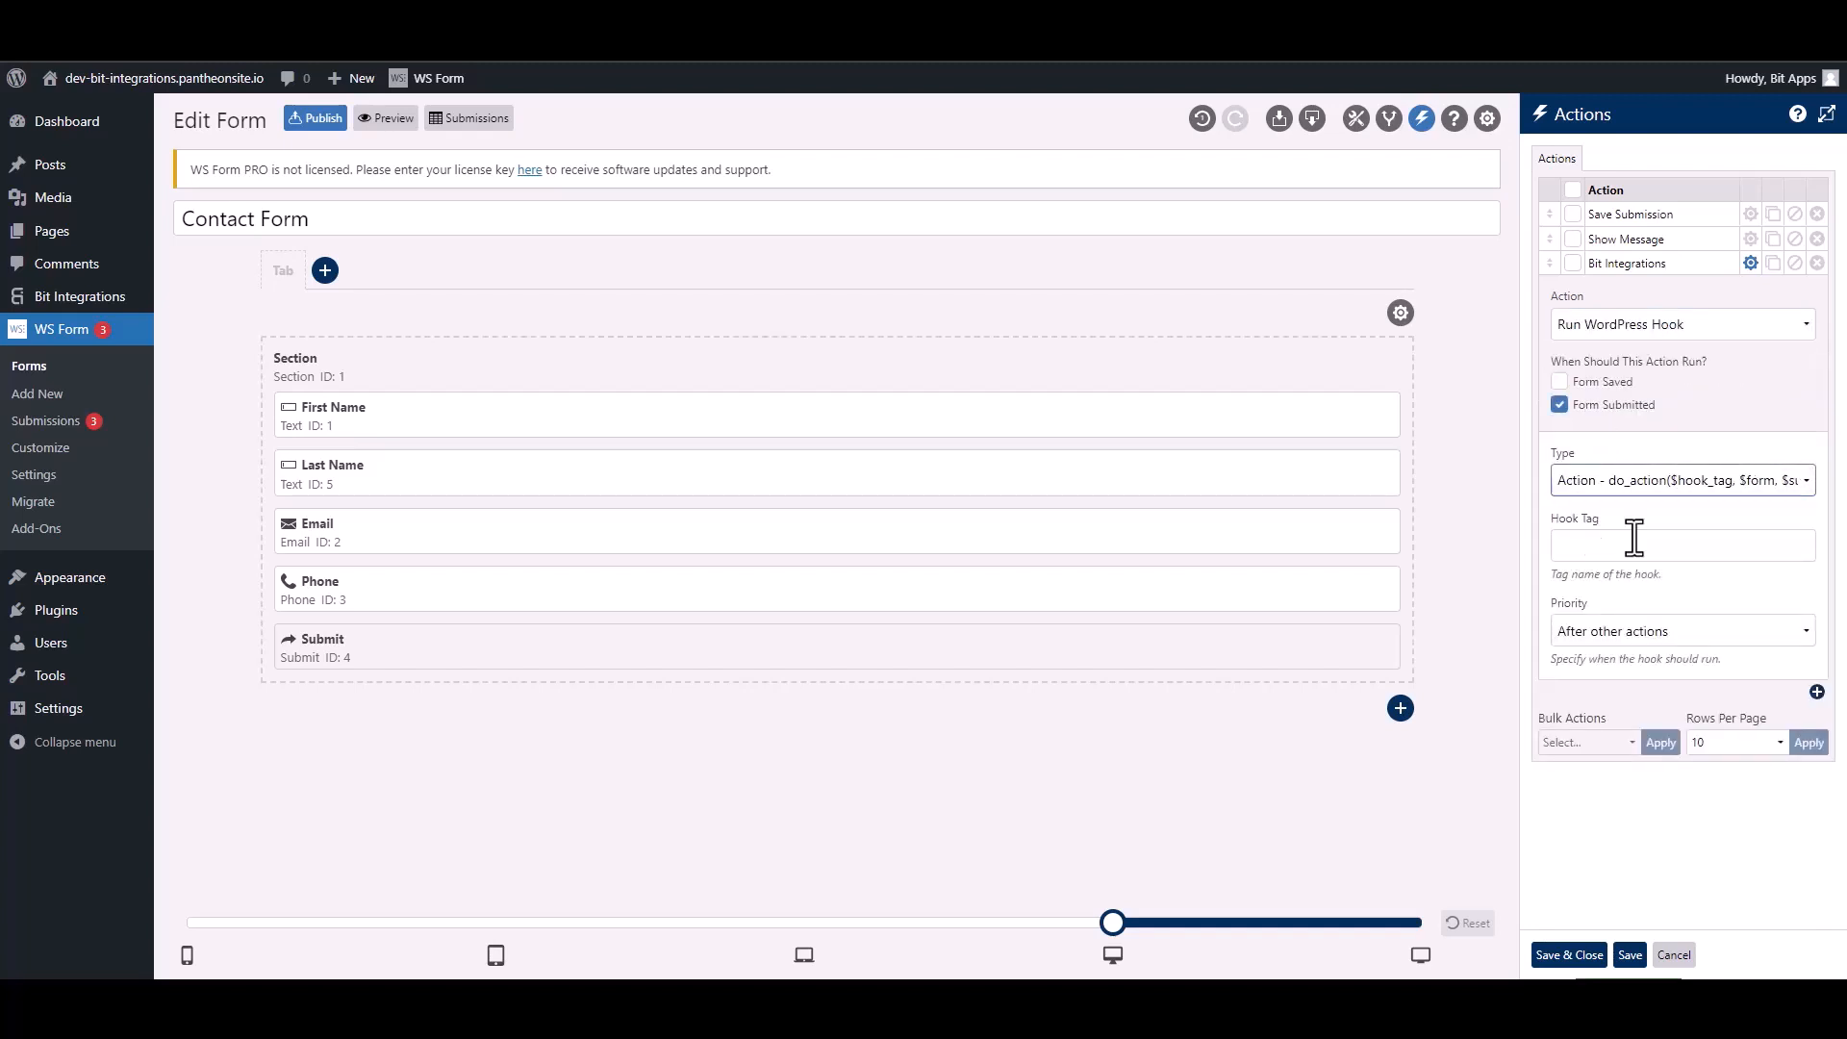
# Step: Fill the hook tag with ws_form_action_for_bi and save the action
pyautogui.click(1640, 545)
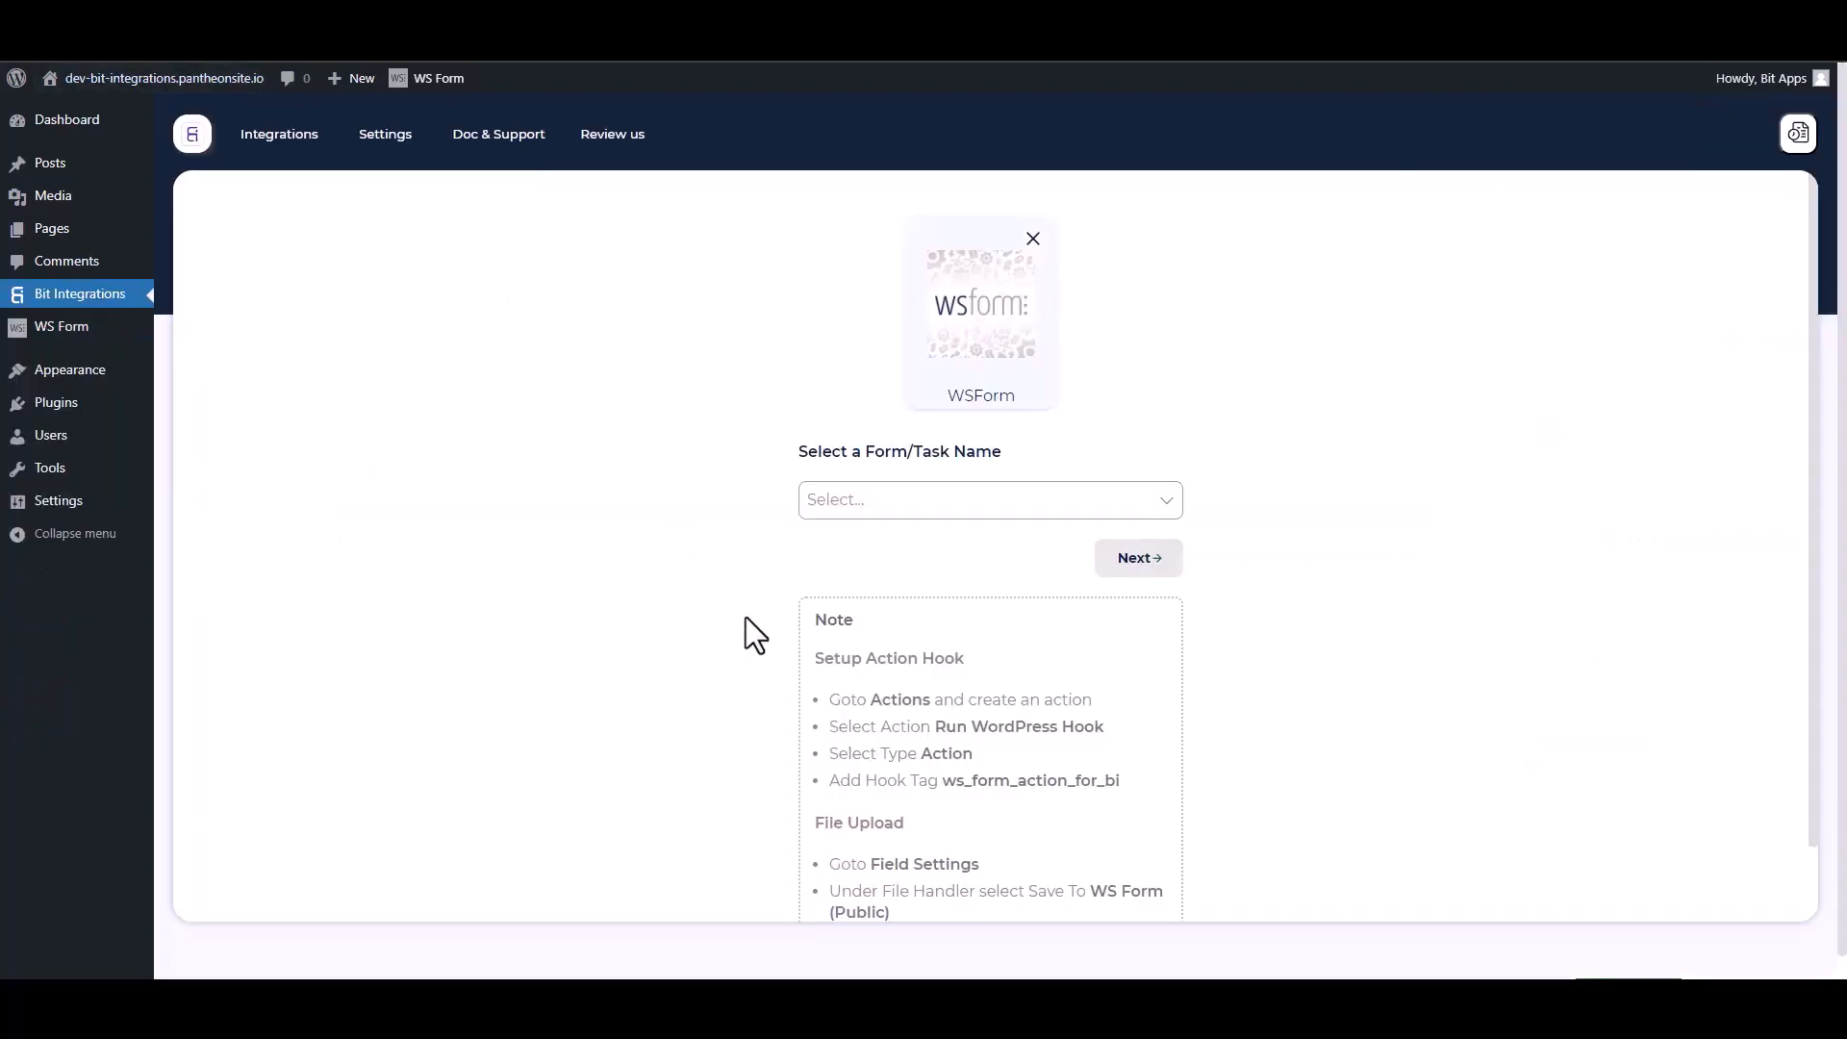
pyautogui.moveTo(1121, 781); pyautogui.dragTo(940, 780)
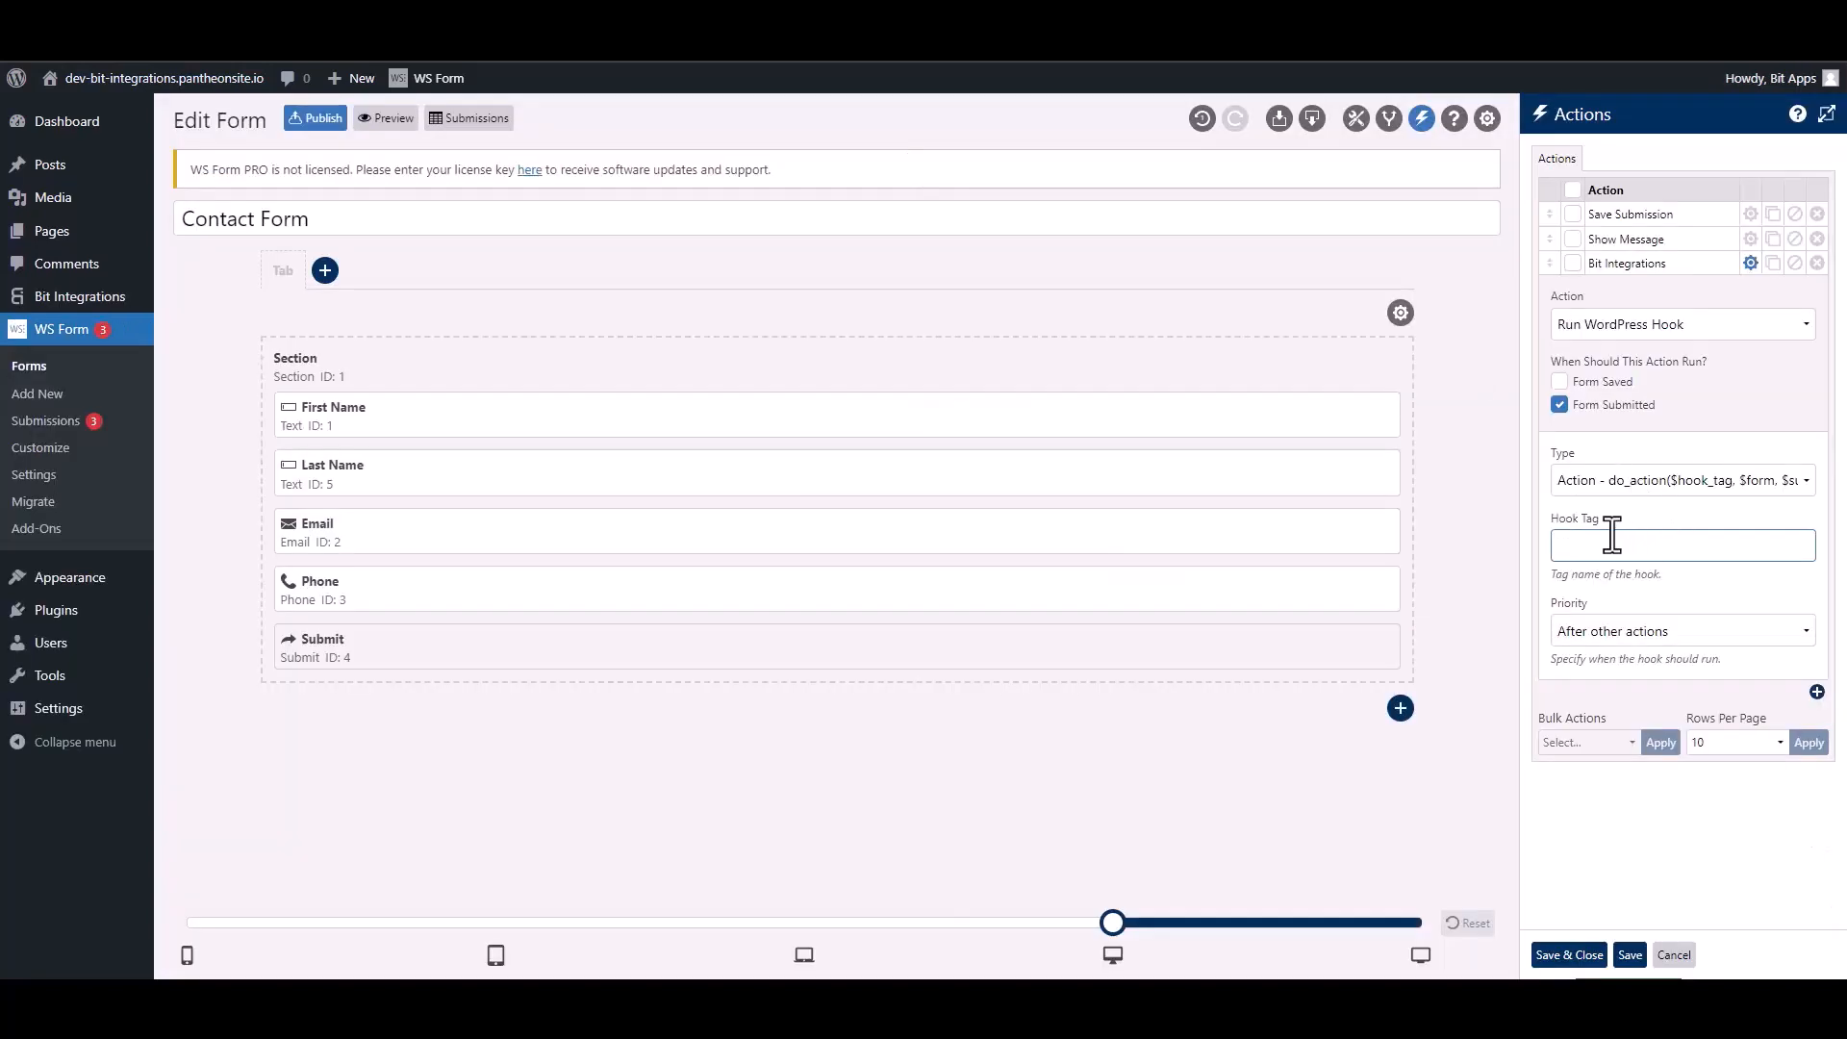
pyautogui.write('ws_form_action_for_bi')
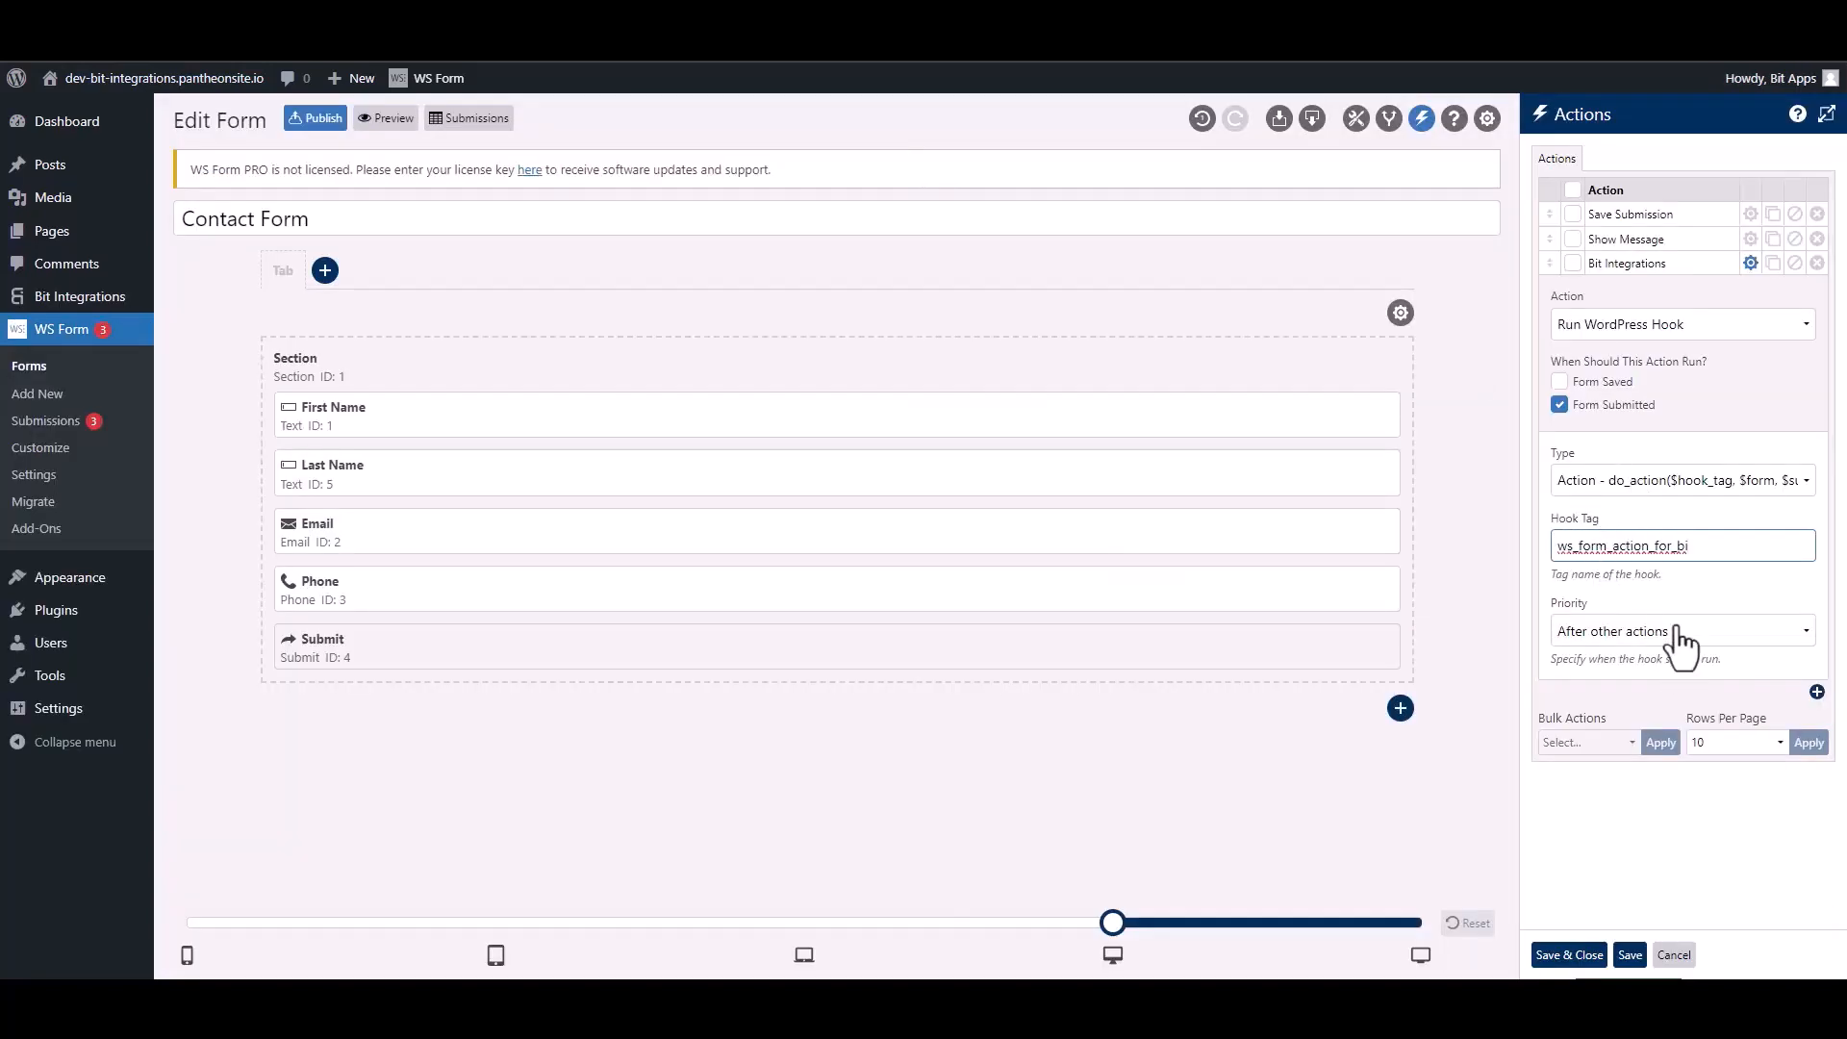
pyautogui.click(1598, 958)
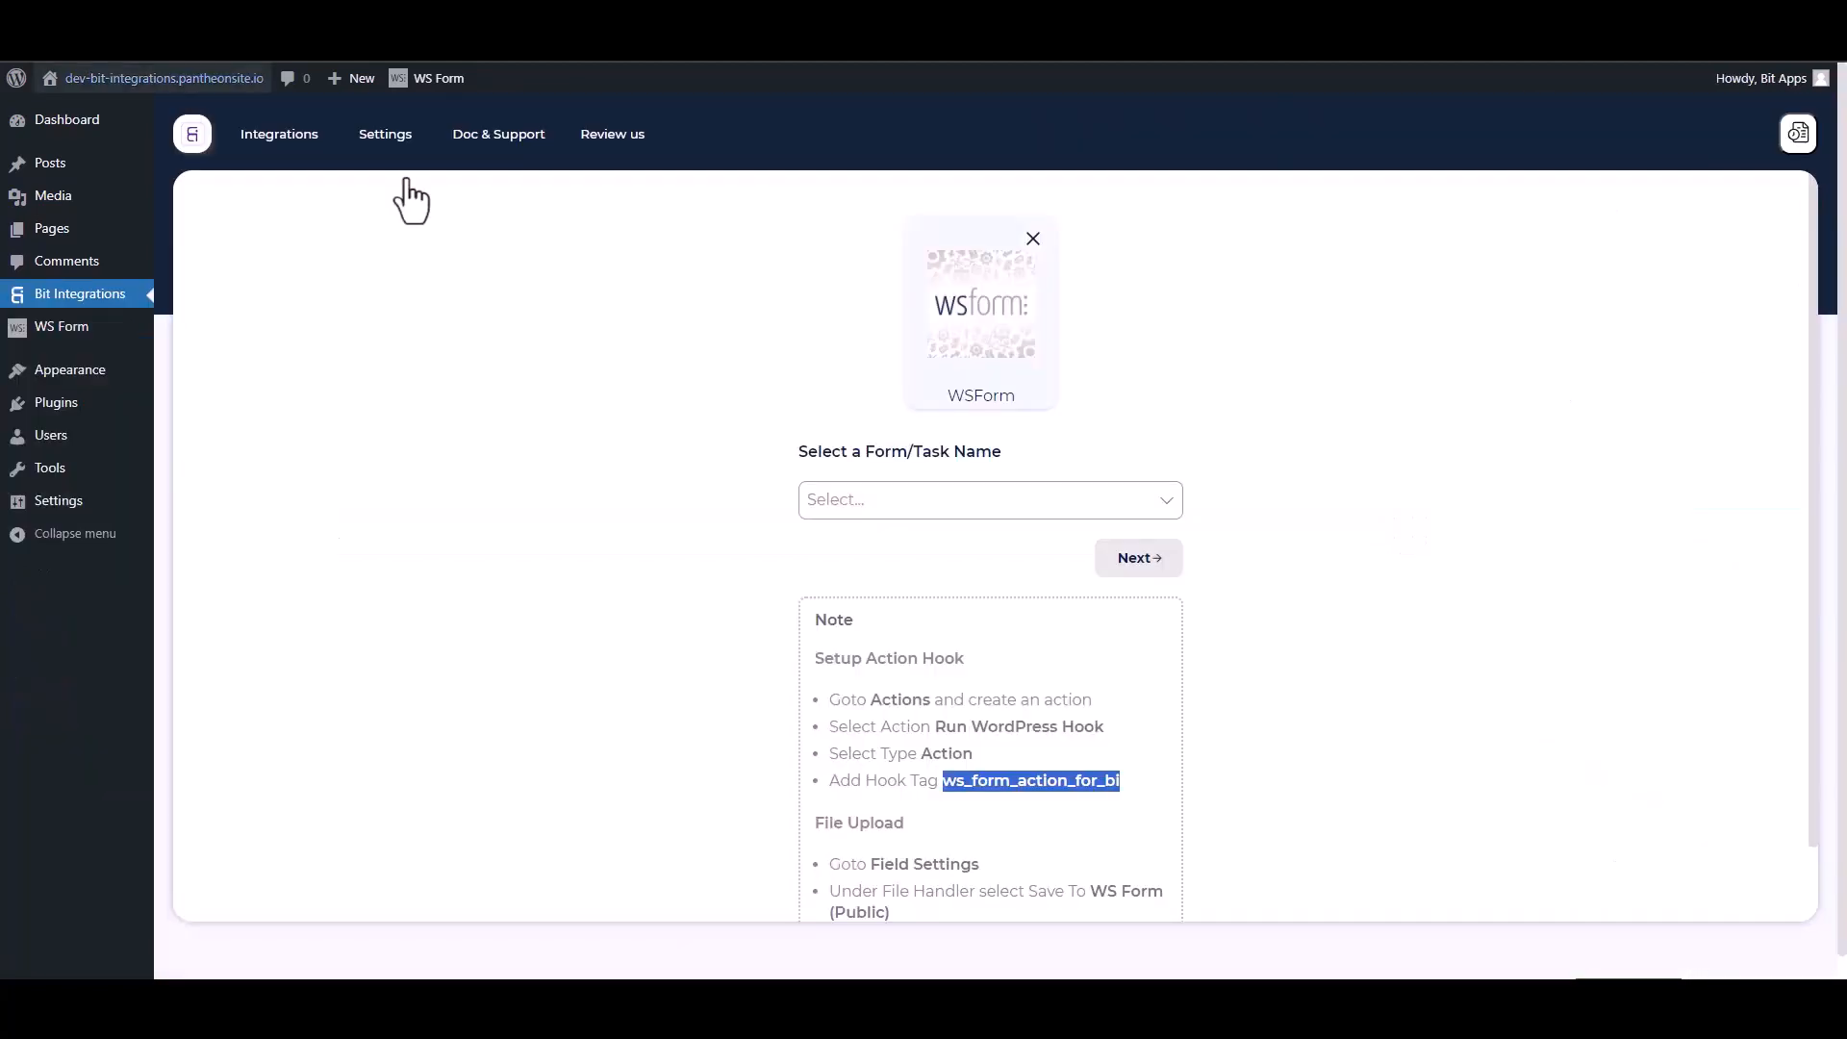
# Step: Select Contact Form as the trigger form and continue
pyautogui.click(871, 500)
pyautogui.click(894, 541)
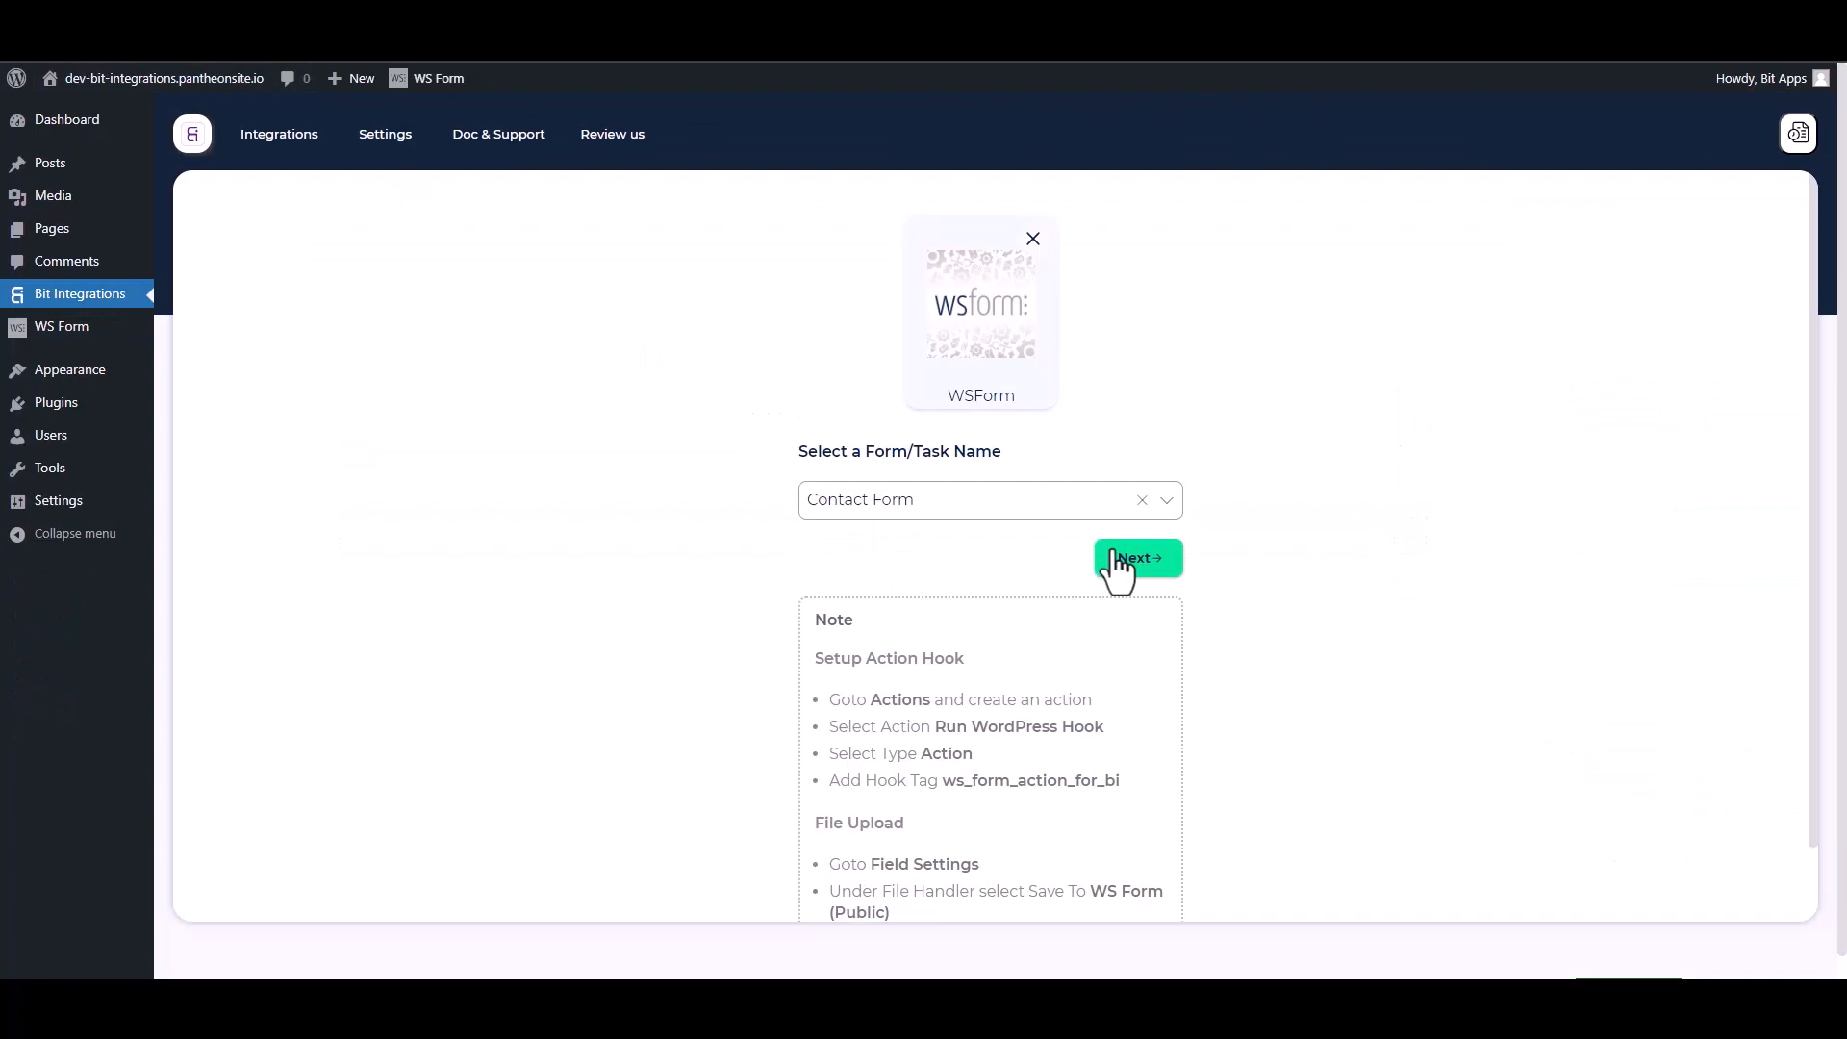
pyautogui.click(1126, 563)
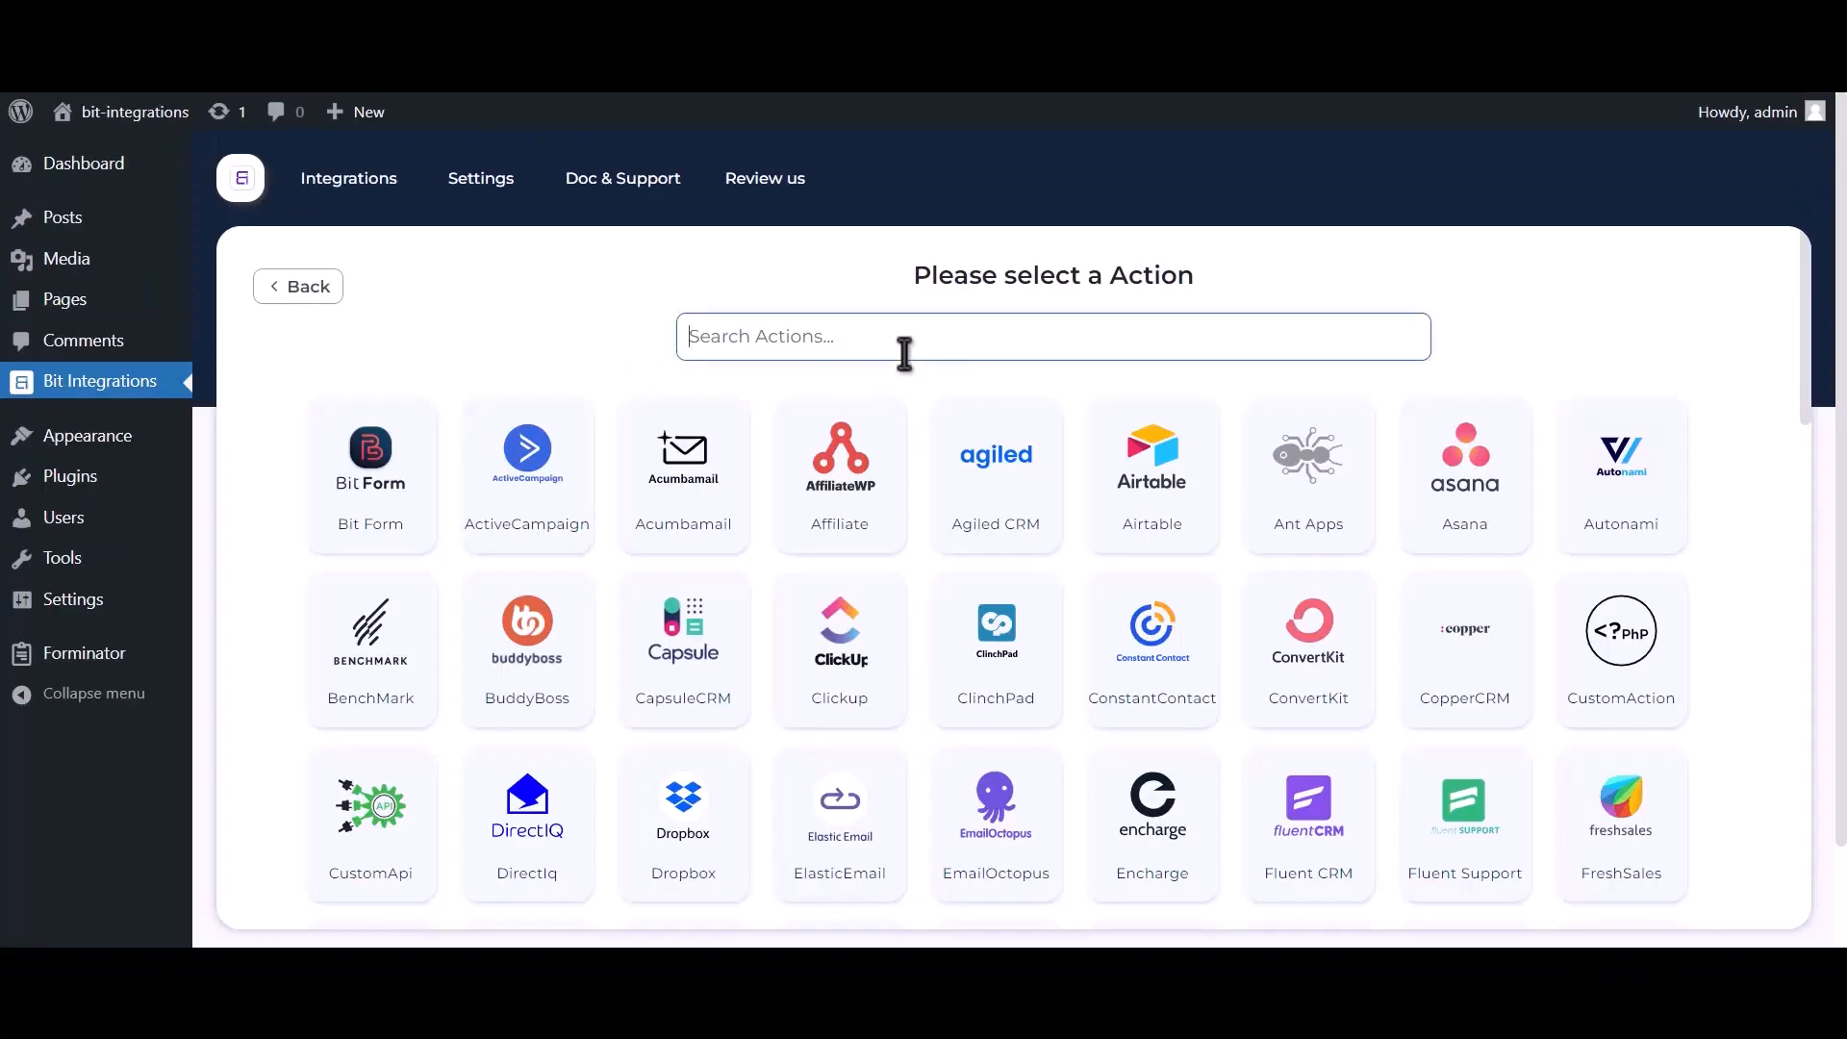
# Step: Choose Zoom as the action and follow the link to get a Zoom client id and secret
pyautogui.write('zoom')
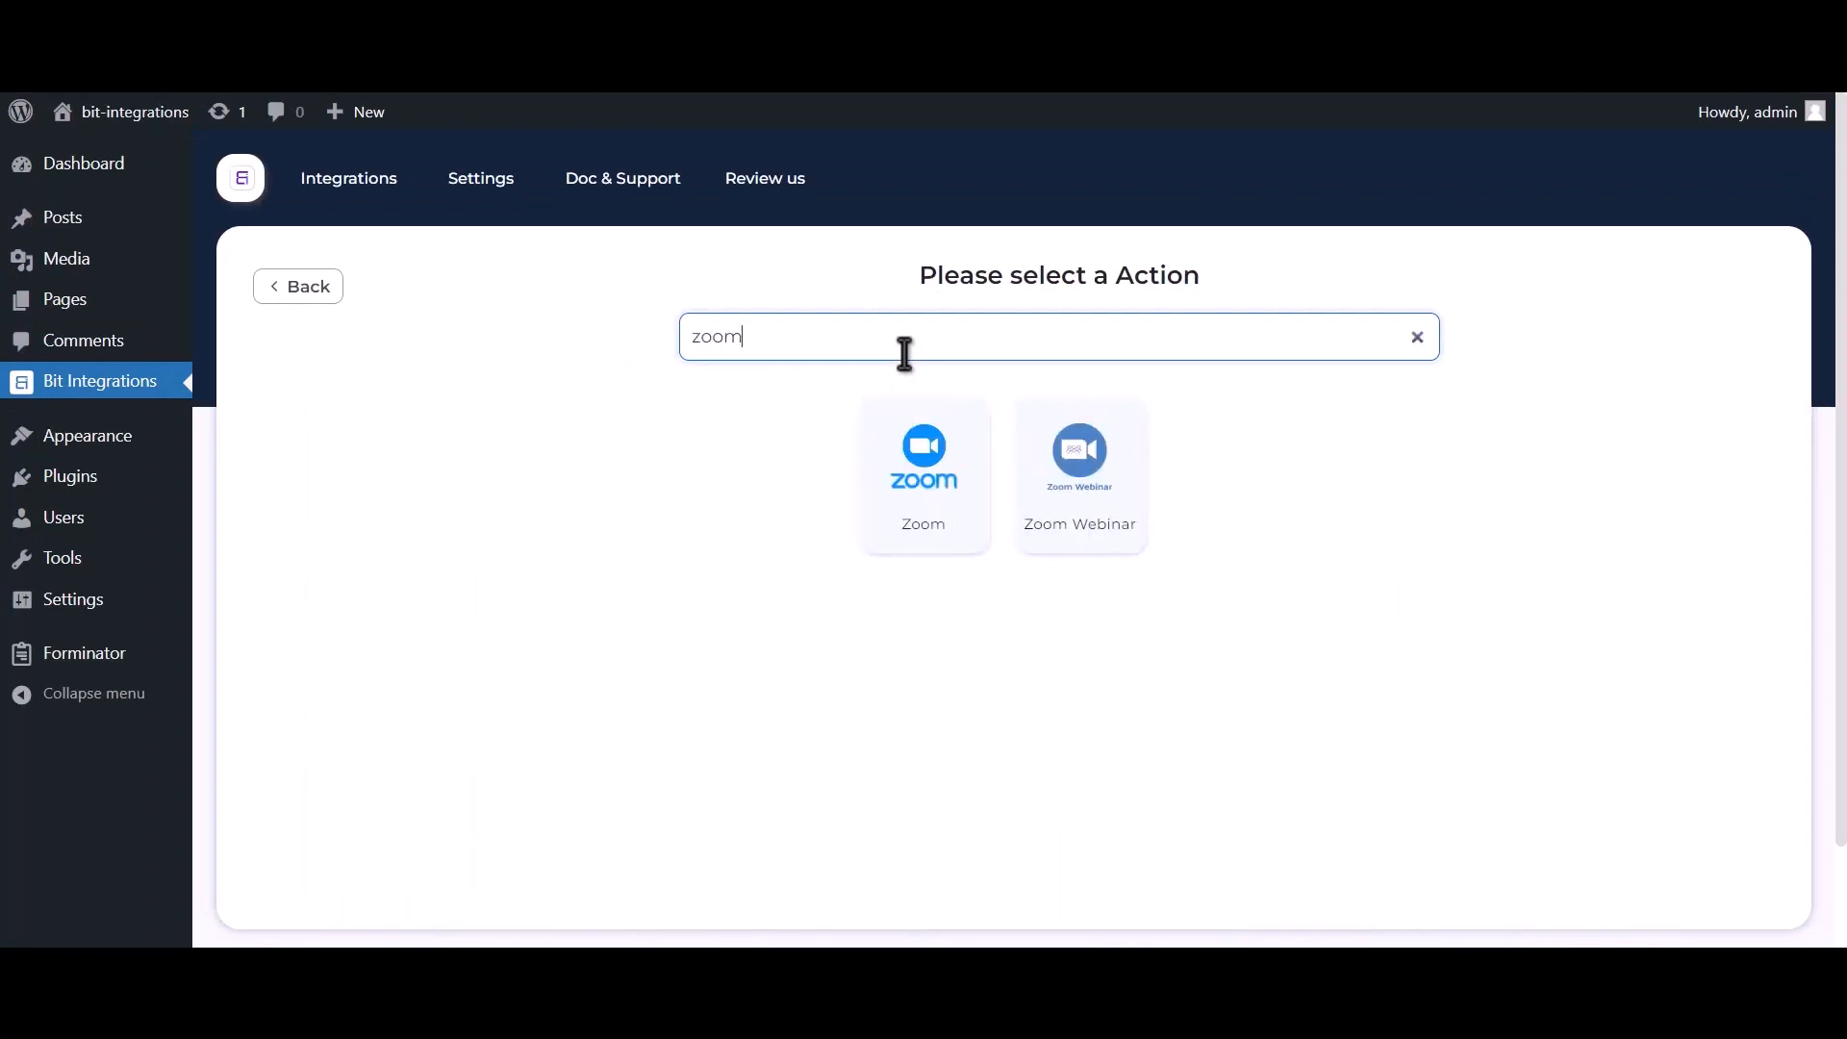
pyautogui.click(928, 531)
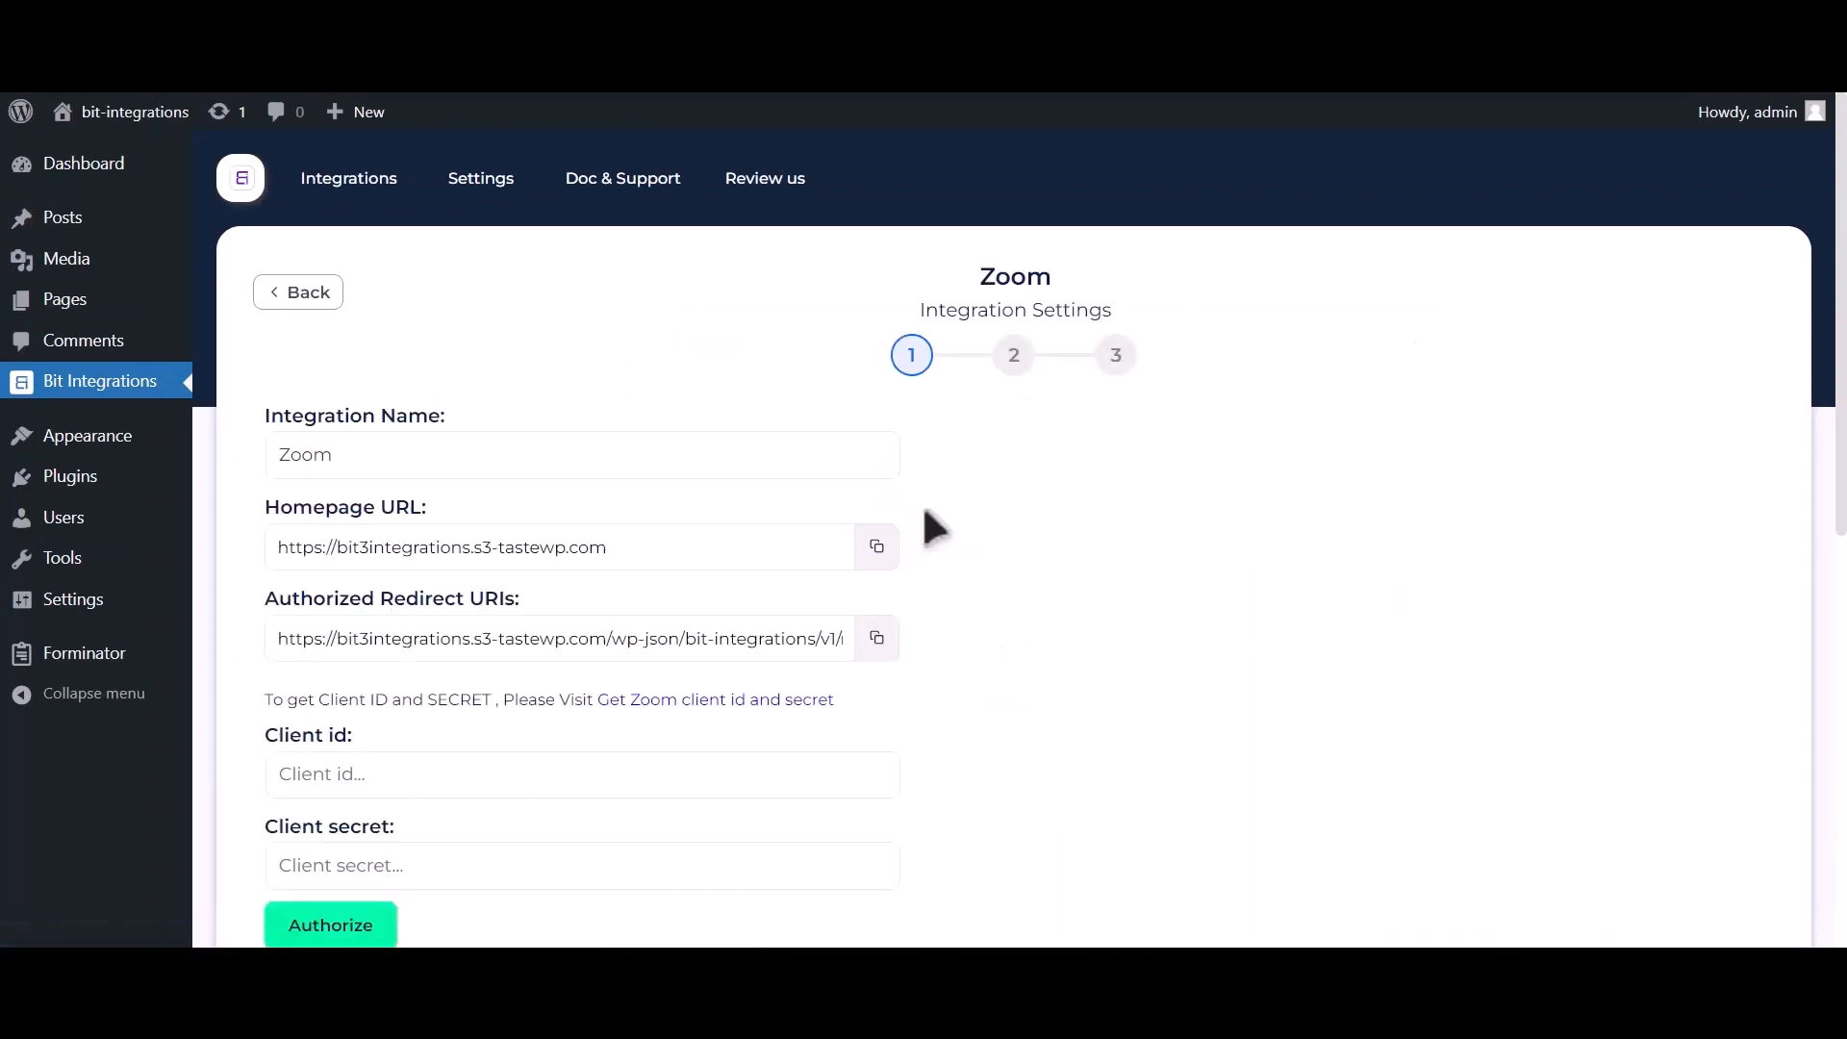
pyautogui.scroll(-2, 927, 528)
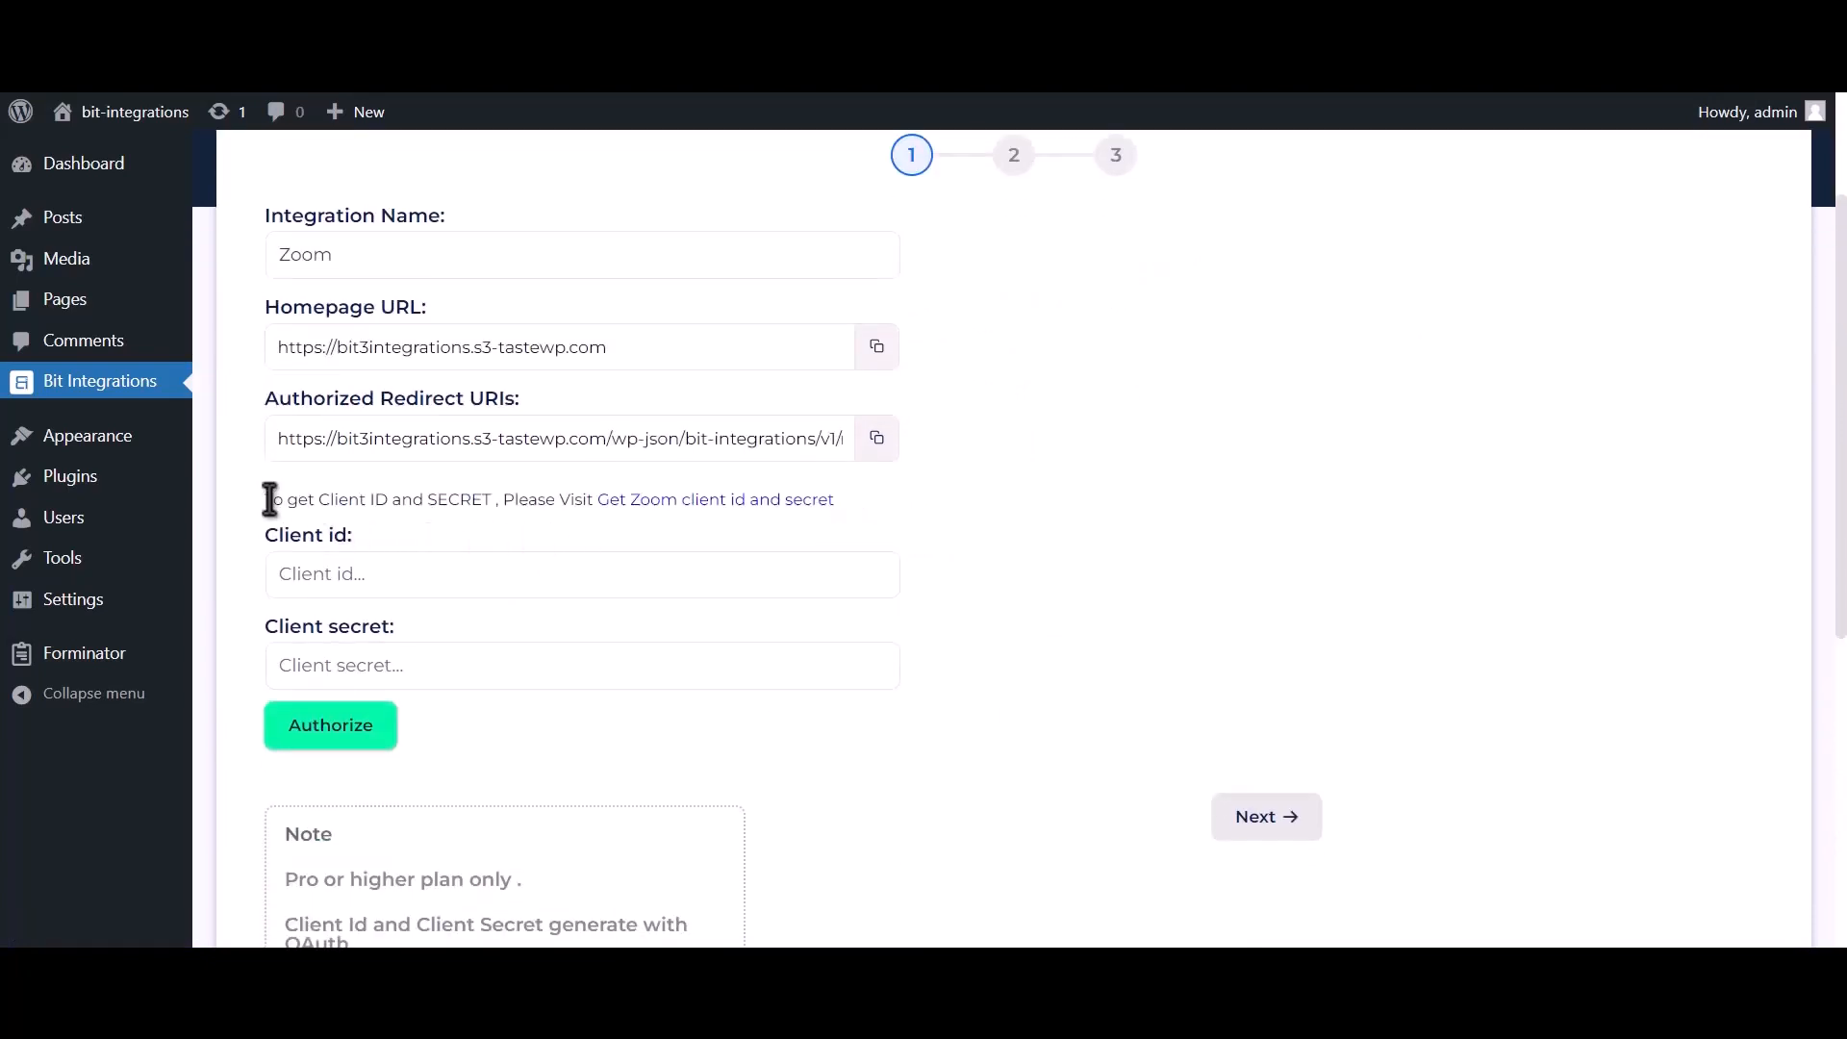
pyautogui.moveTo(266, 499); pyautogui.dragTo(592, 494)
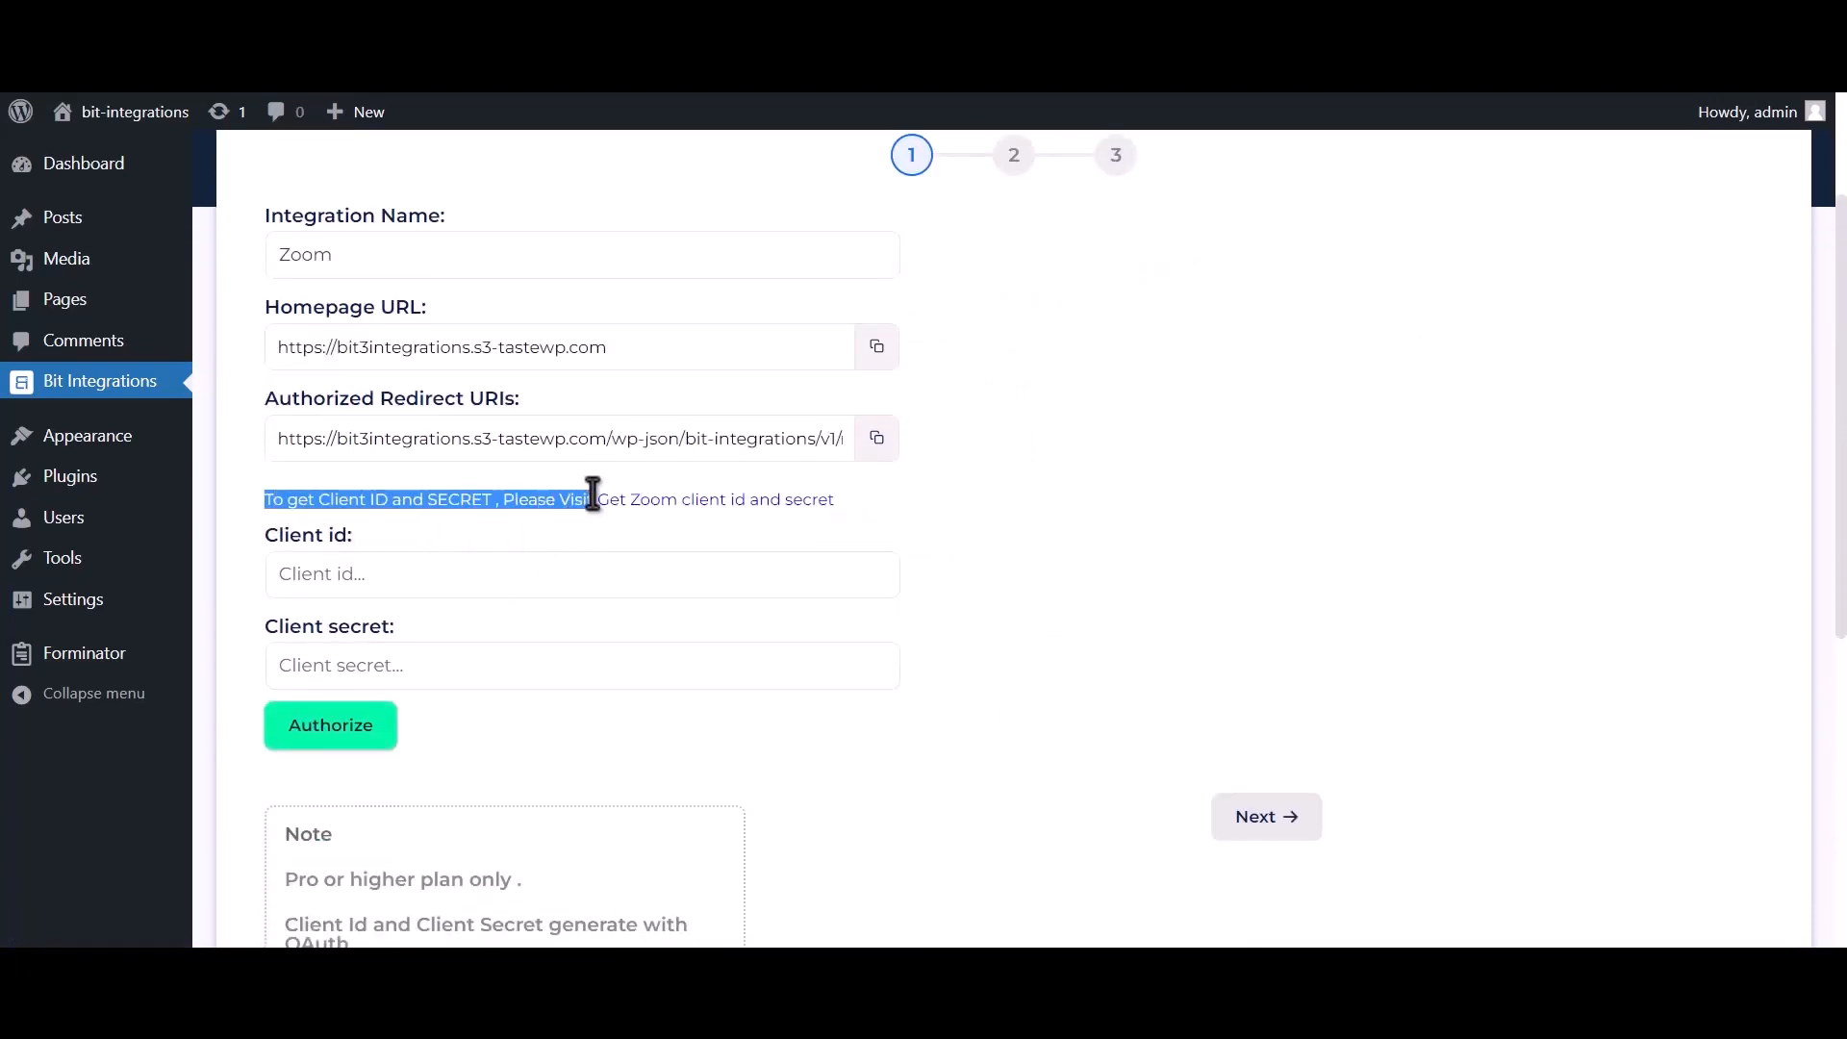
pyautogui.click(760, 502)
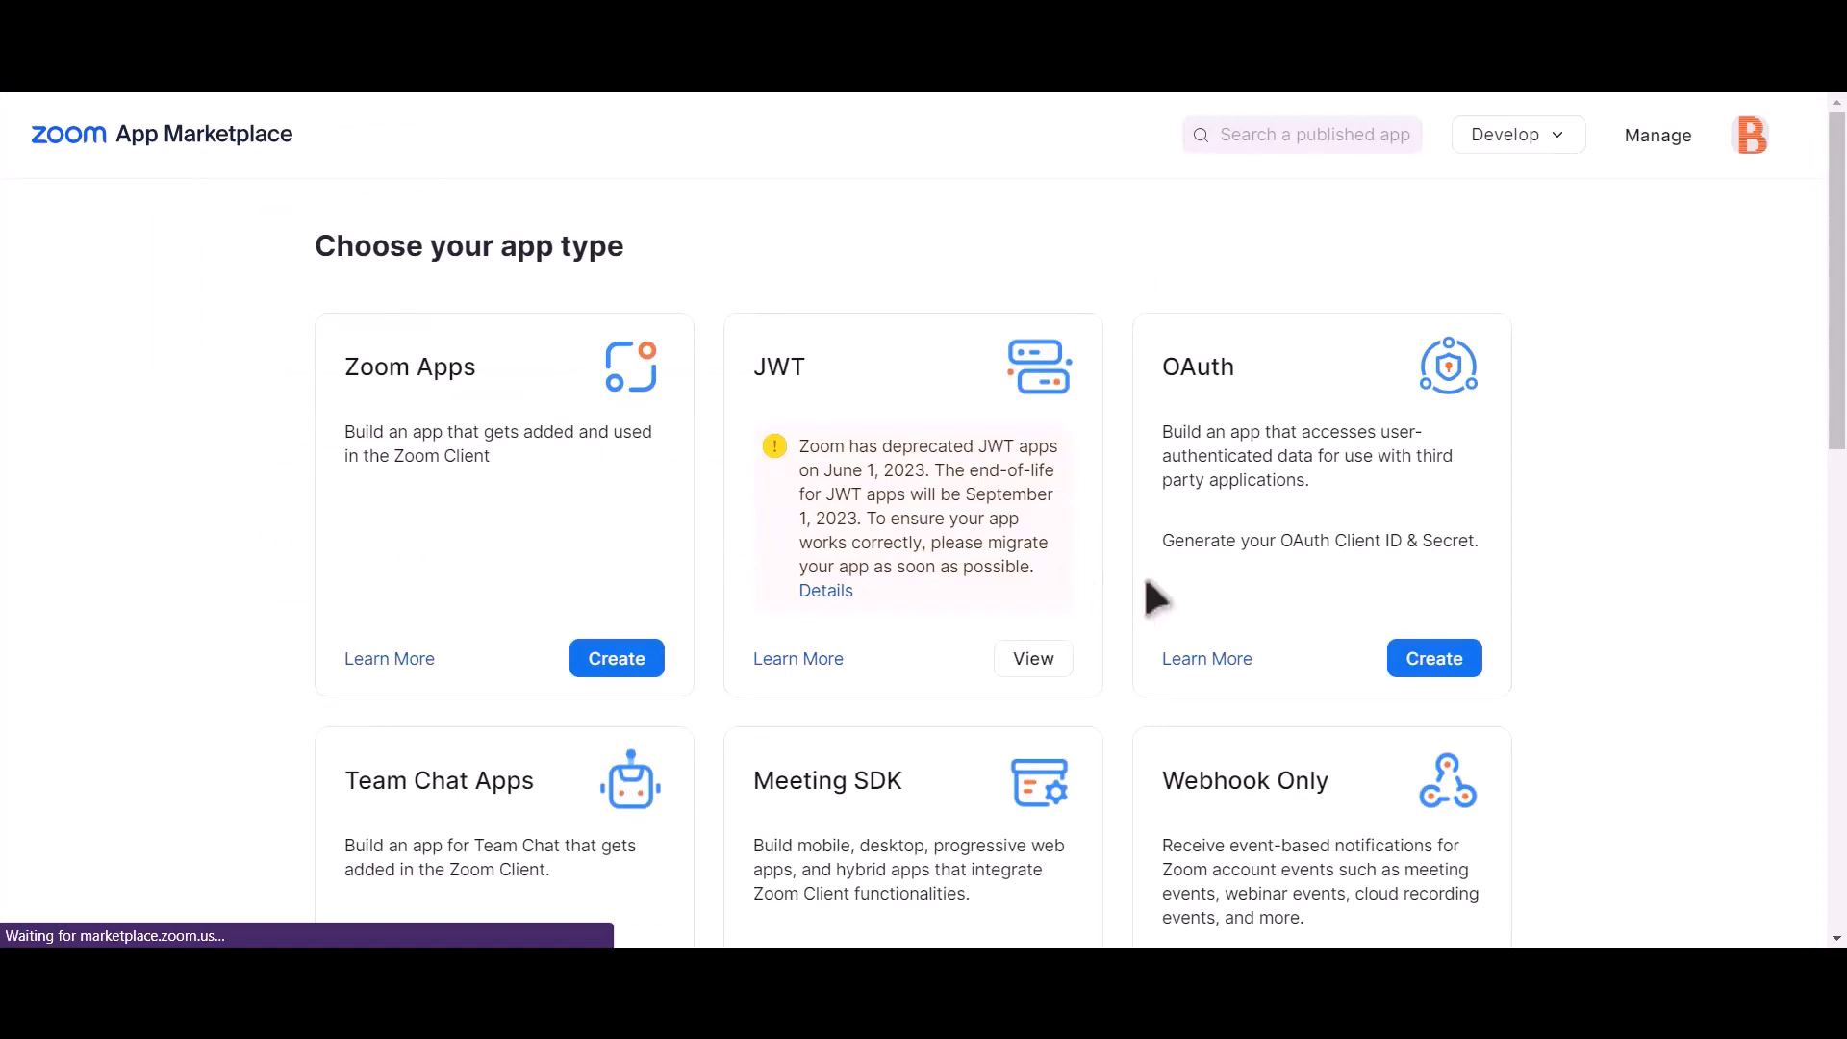
# Step: Create an unpublished OAuth app named 'Bit integrations' in Zoom App Marketplace
pyautogui.click(1433, 661)
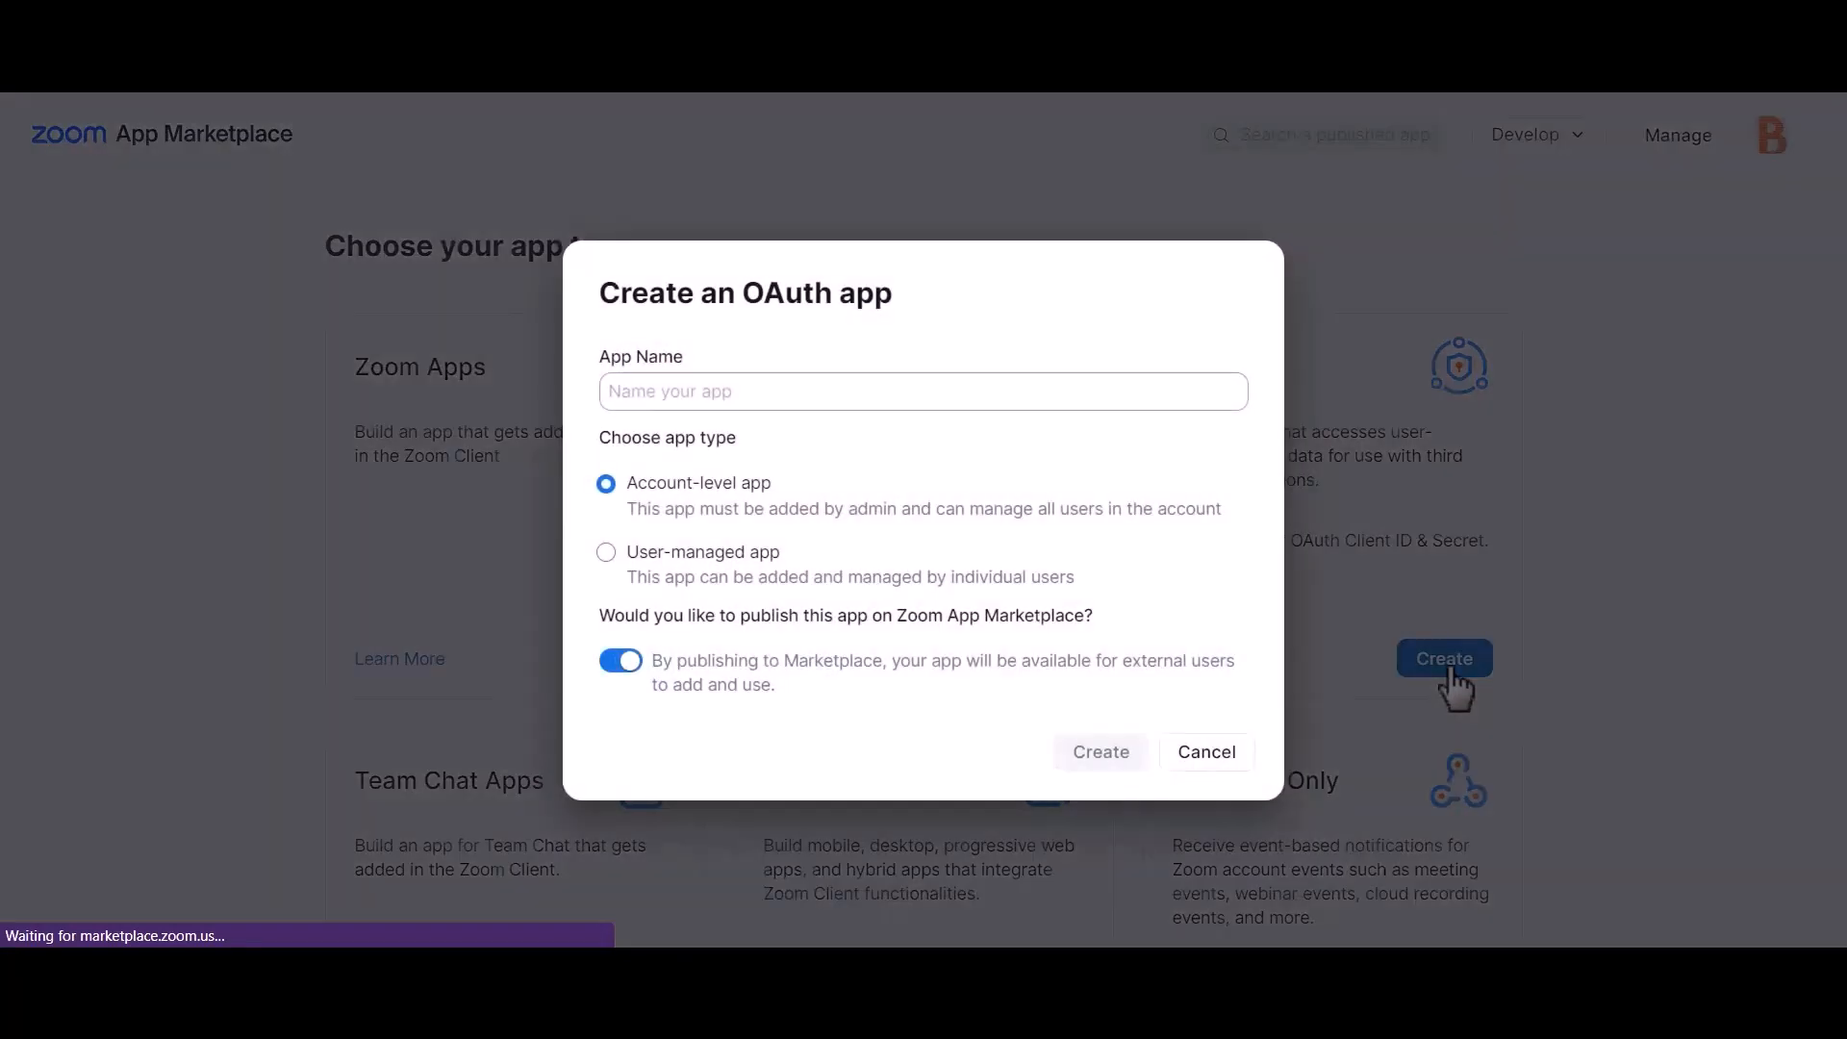
pyautogui.click(623, 662)
pyautogui.click(878, 393)
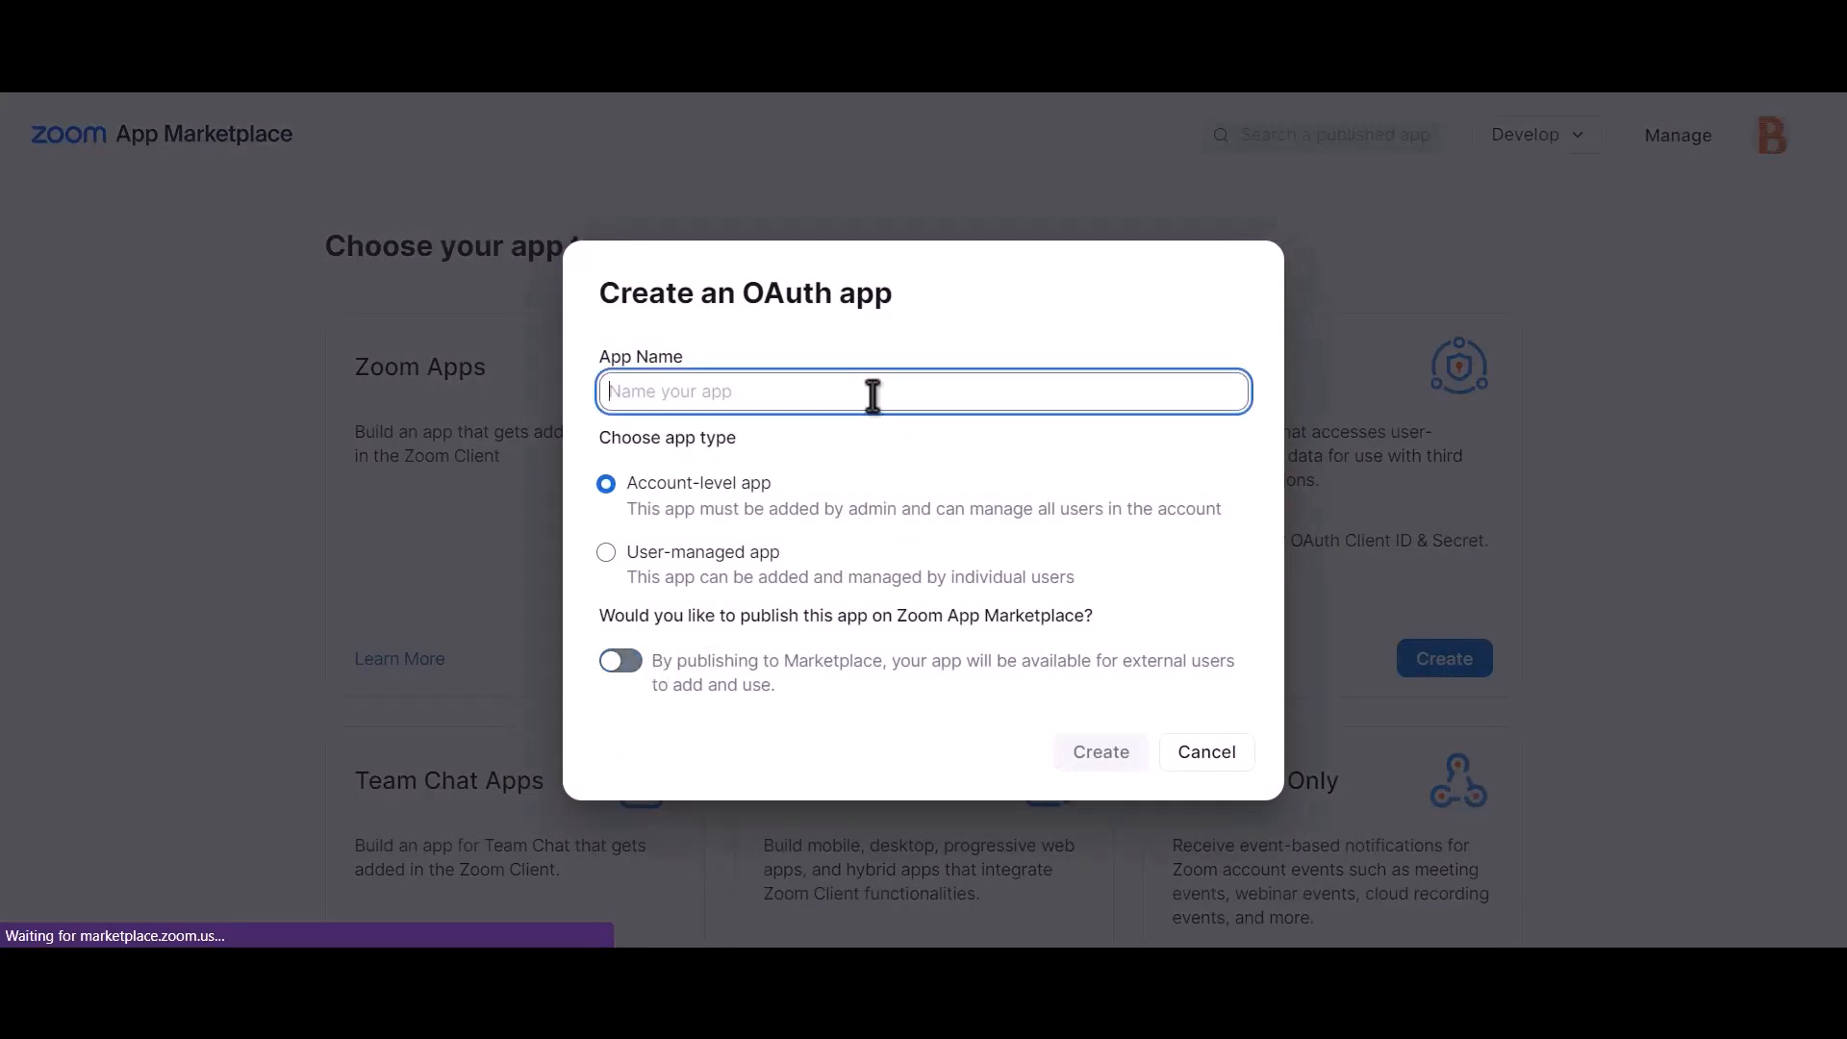
pyautogui.write('Bit int')
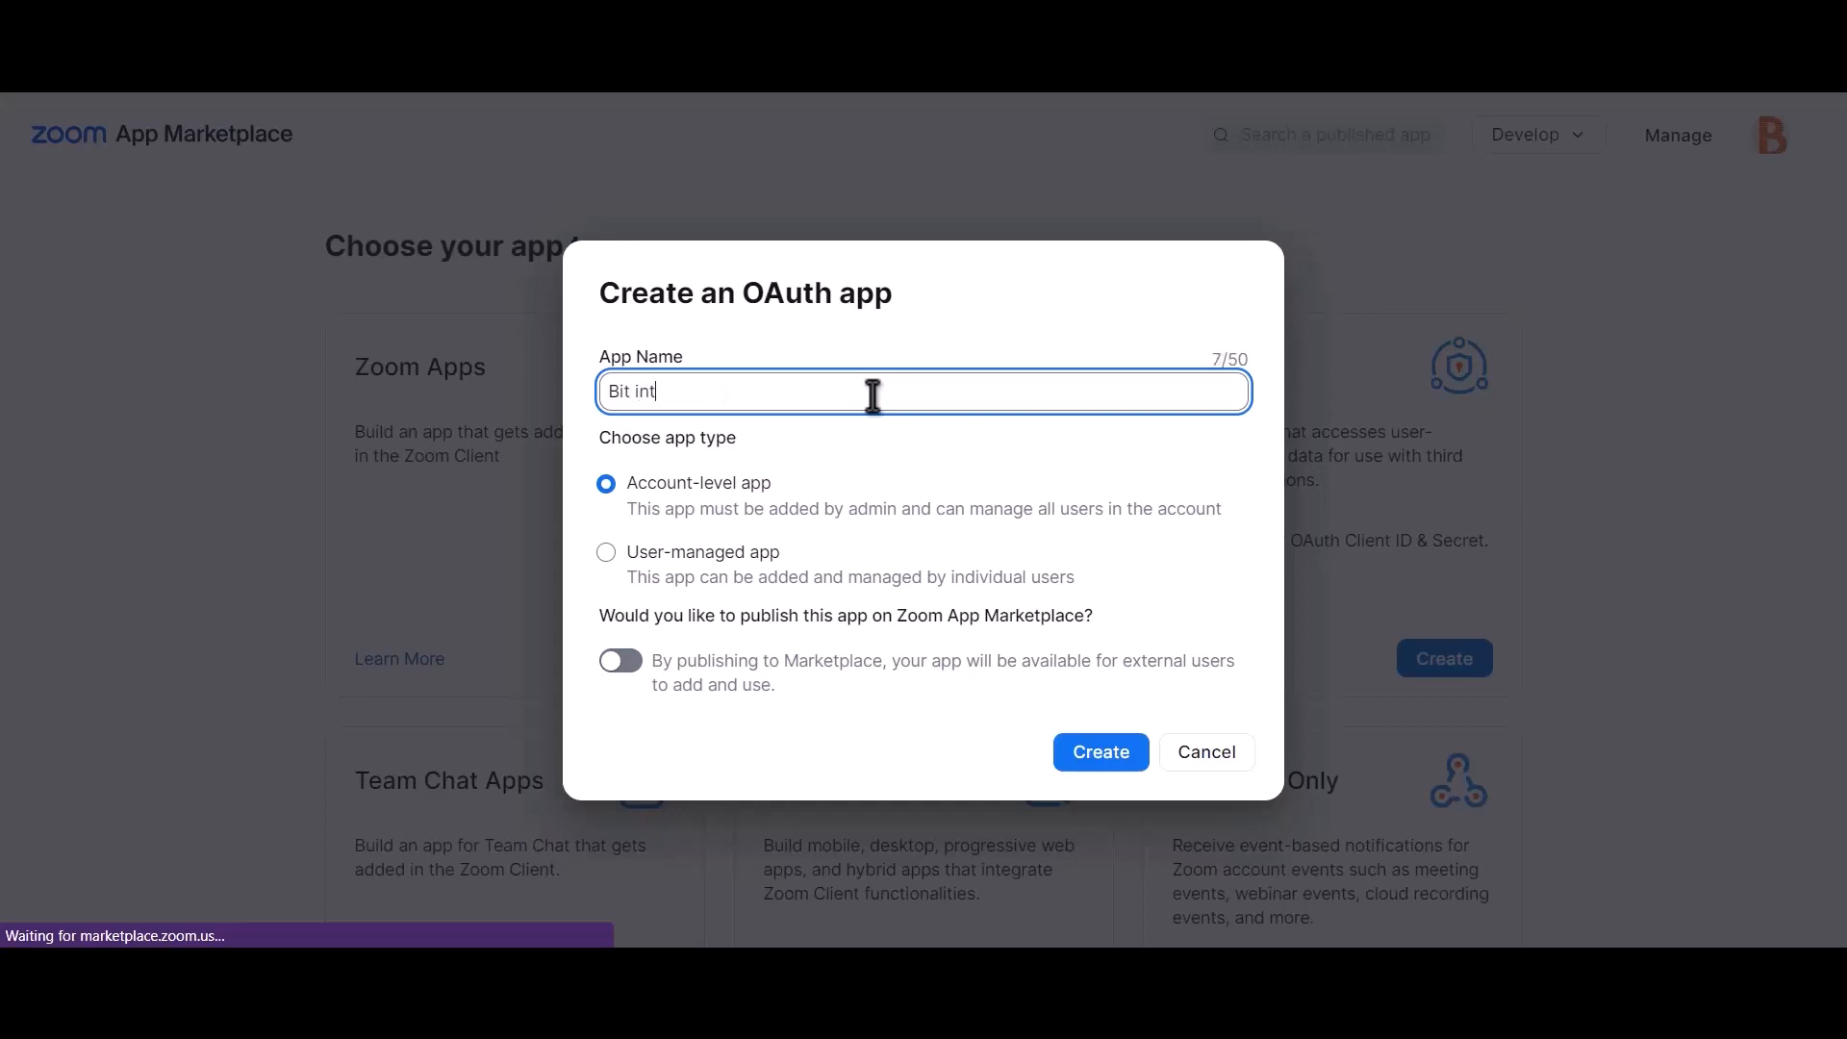
pyautogui.write('egrations')
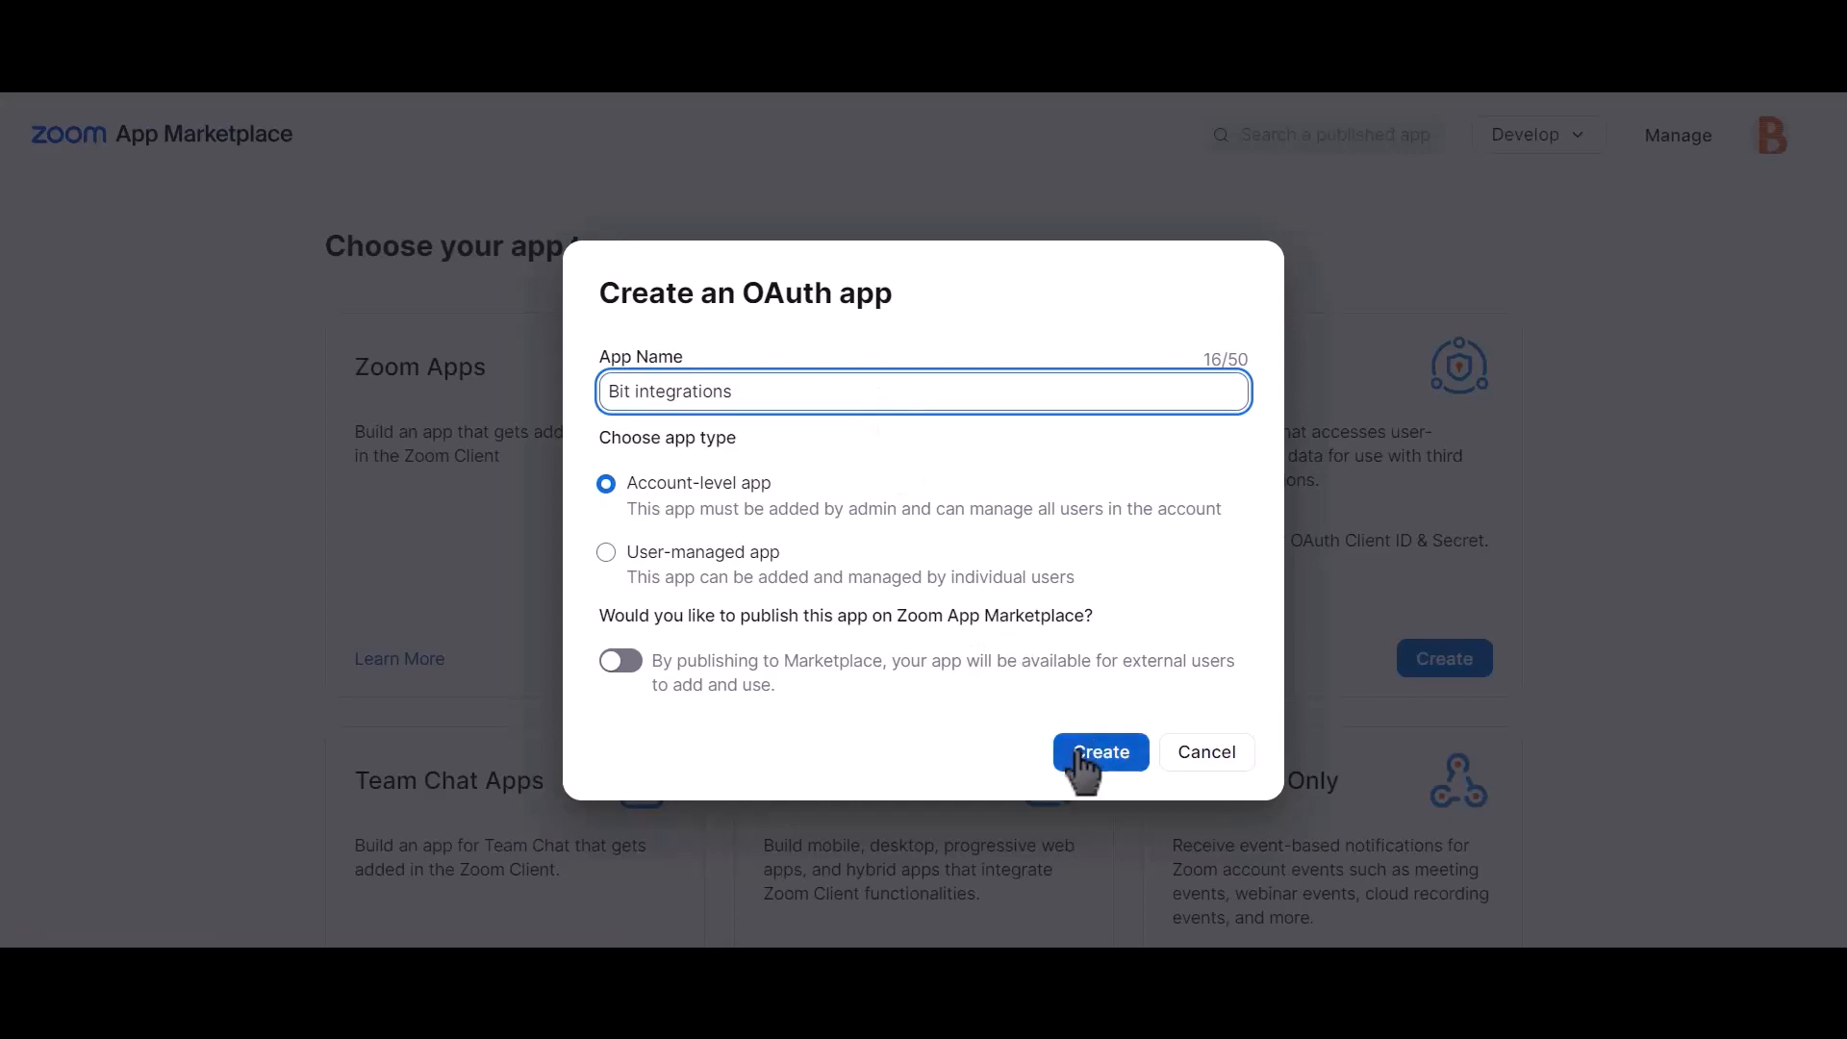
pyautogui.click(1113, 772)
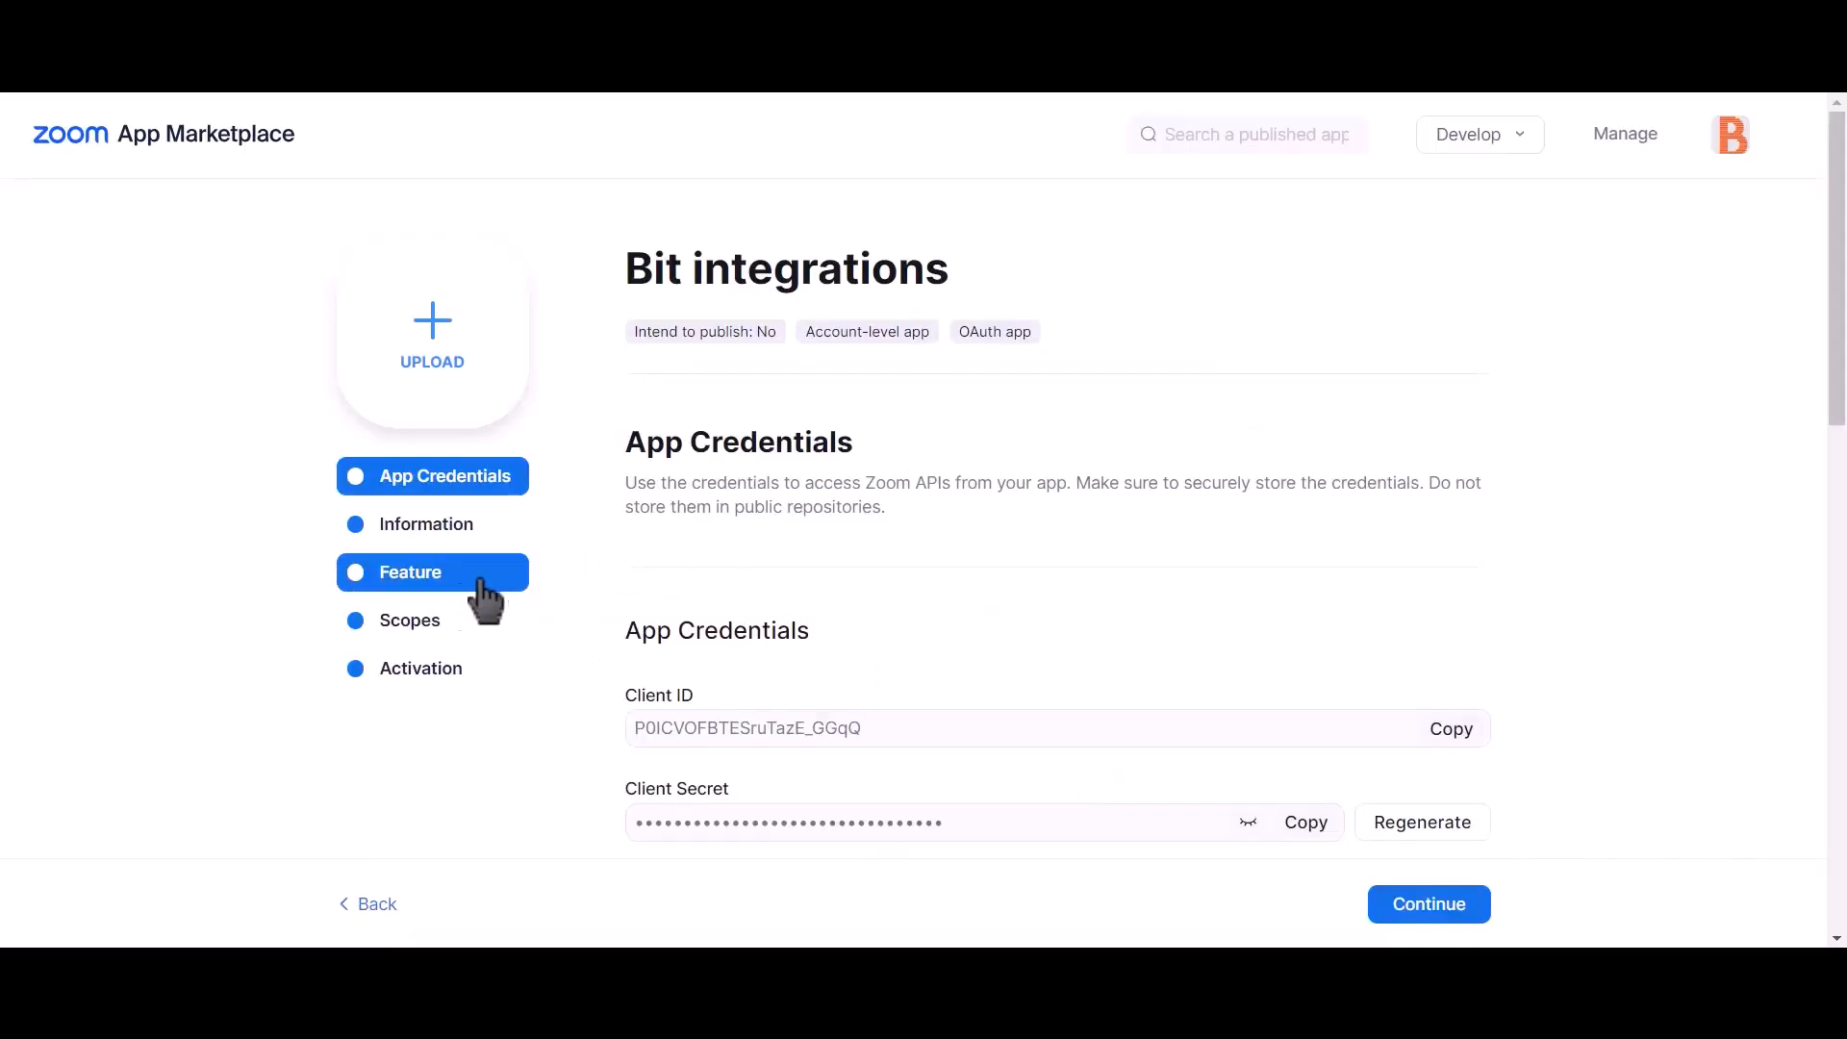
# Step: In the app's scopes, add the sub account user meetings and View all user meetings scopes
pyautogui.click(459, 651)
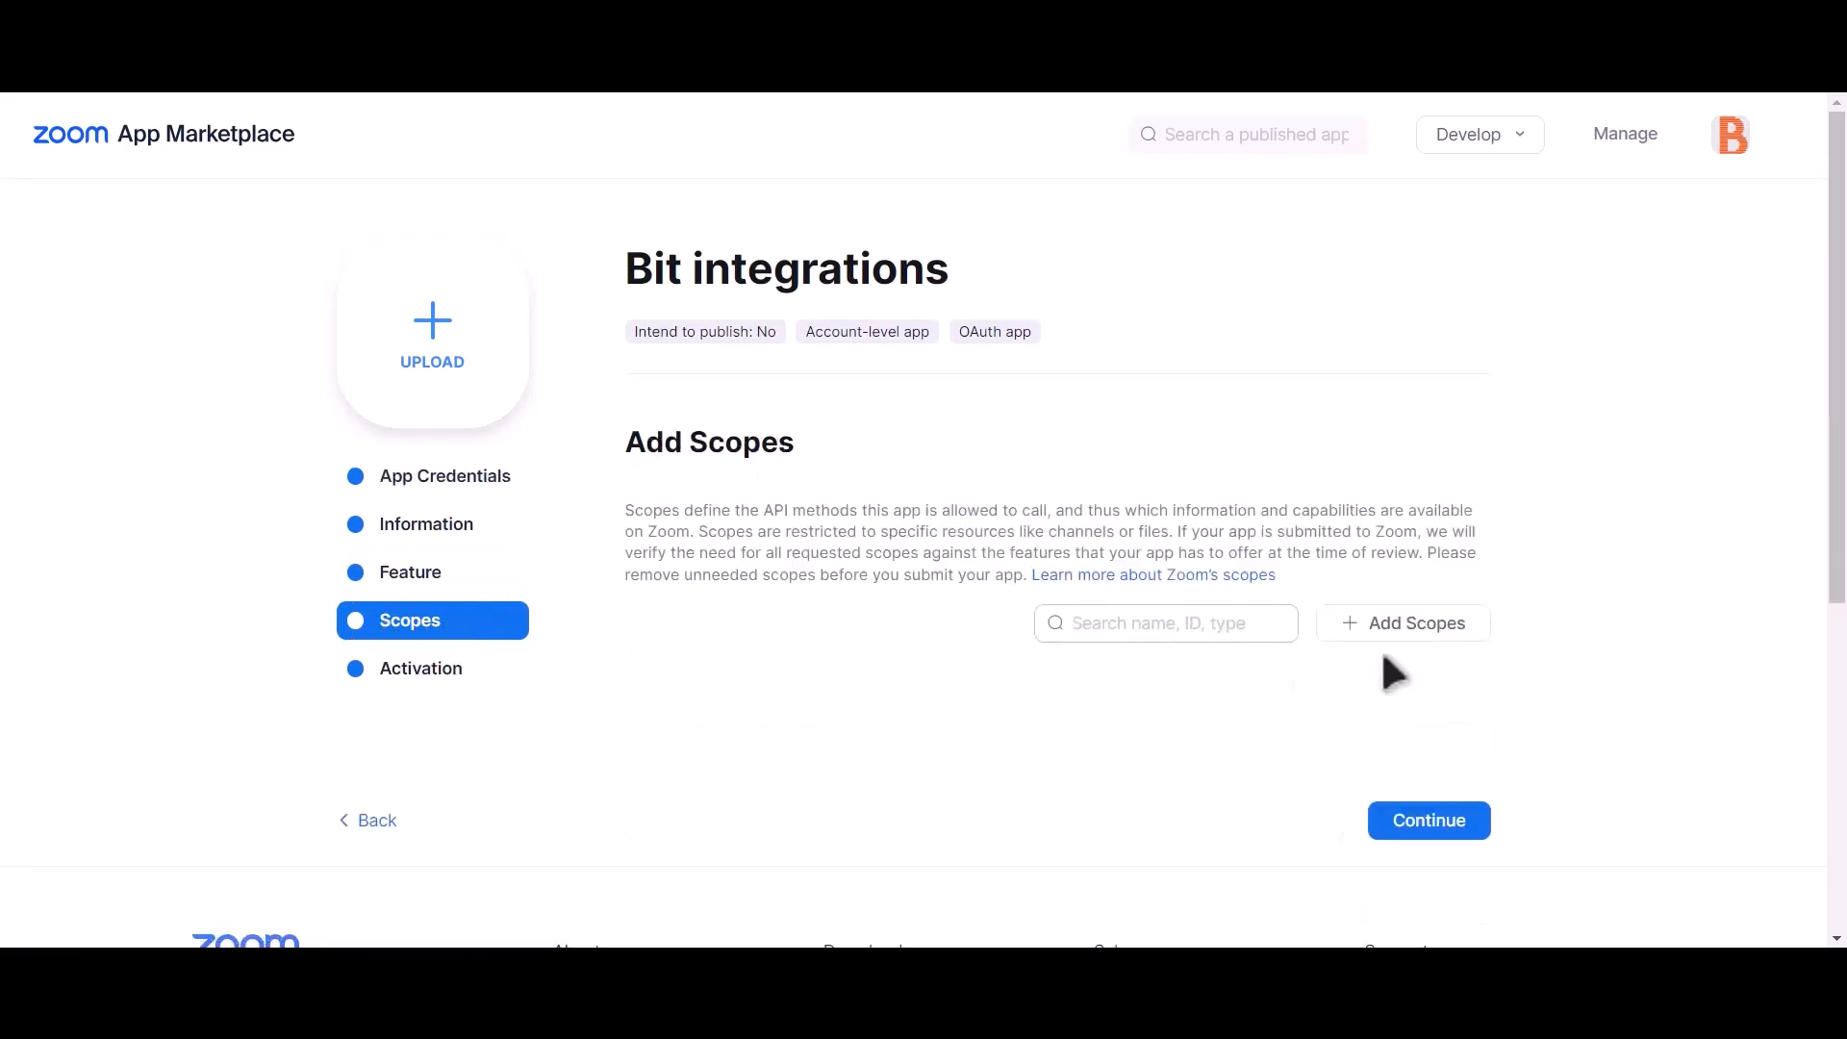
pyautogui.click(1437, 633)
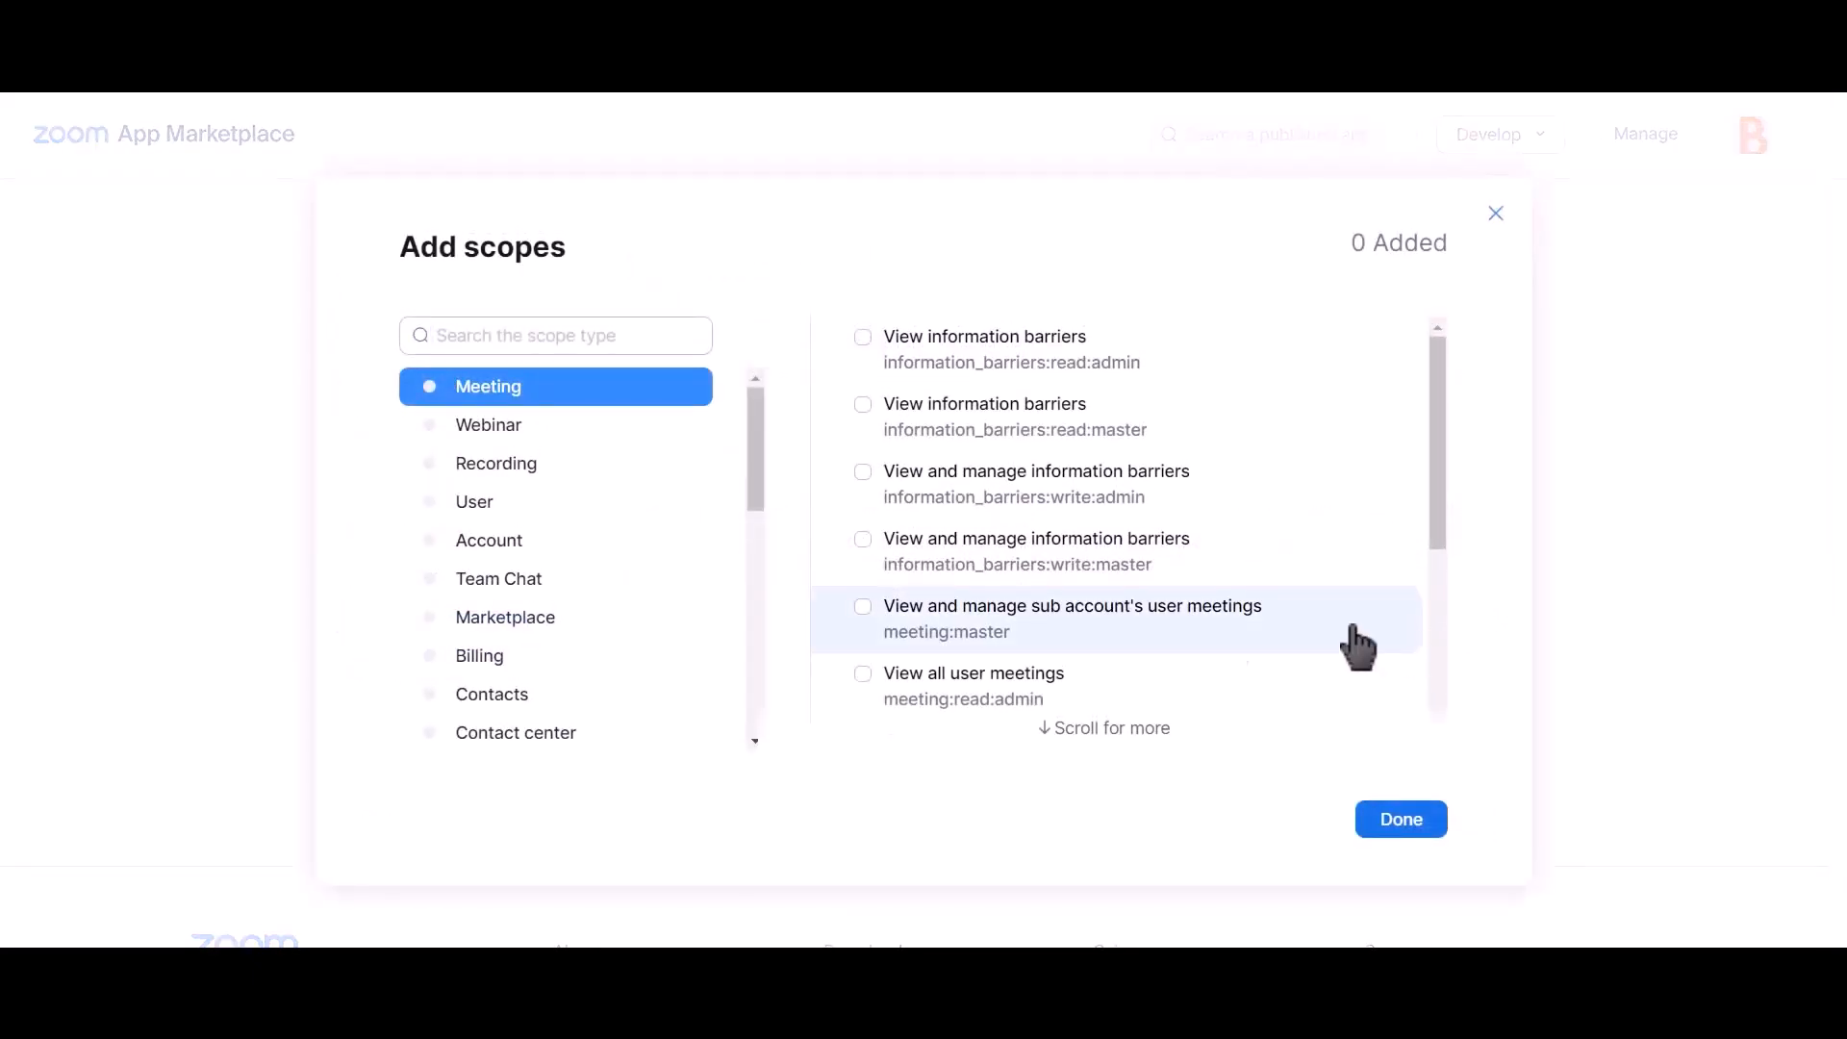
pyautogui.click(863, 607)
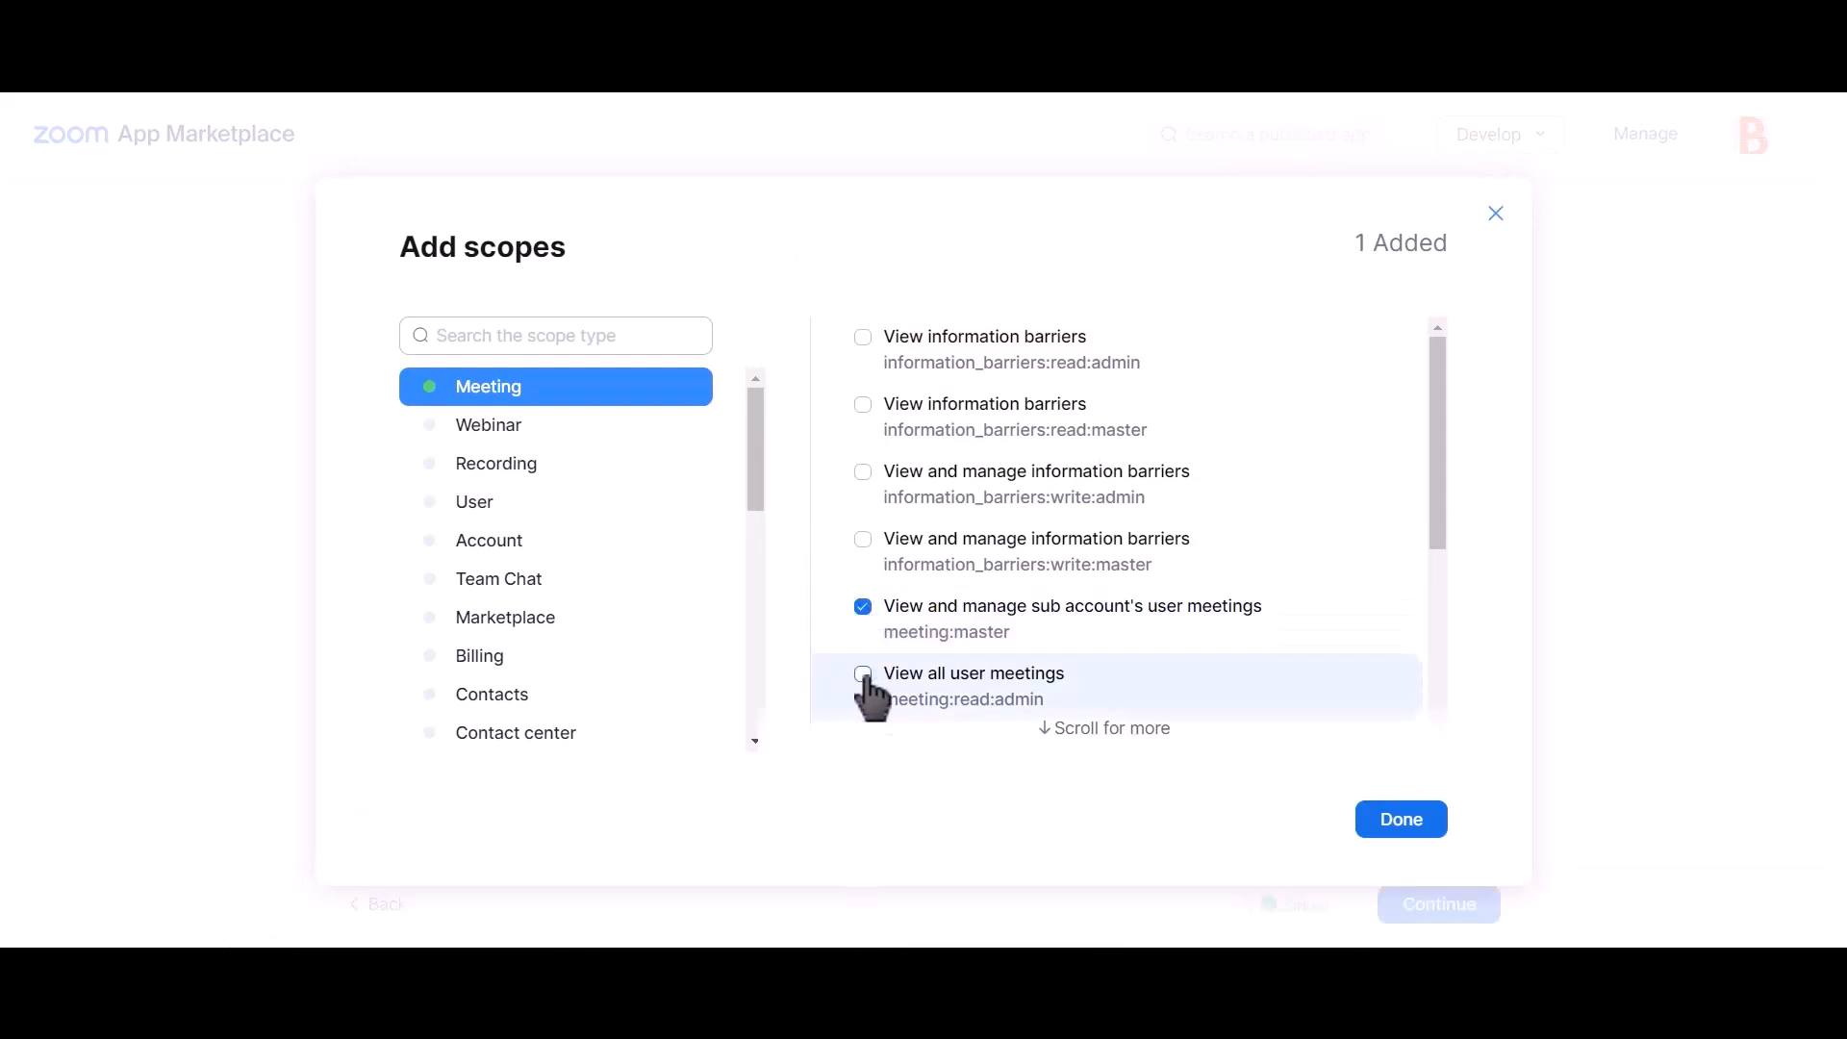
pyautogui.click(863, 674)
pyautogui.scroll(-4, 1076, 601)
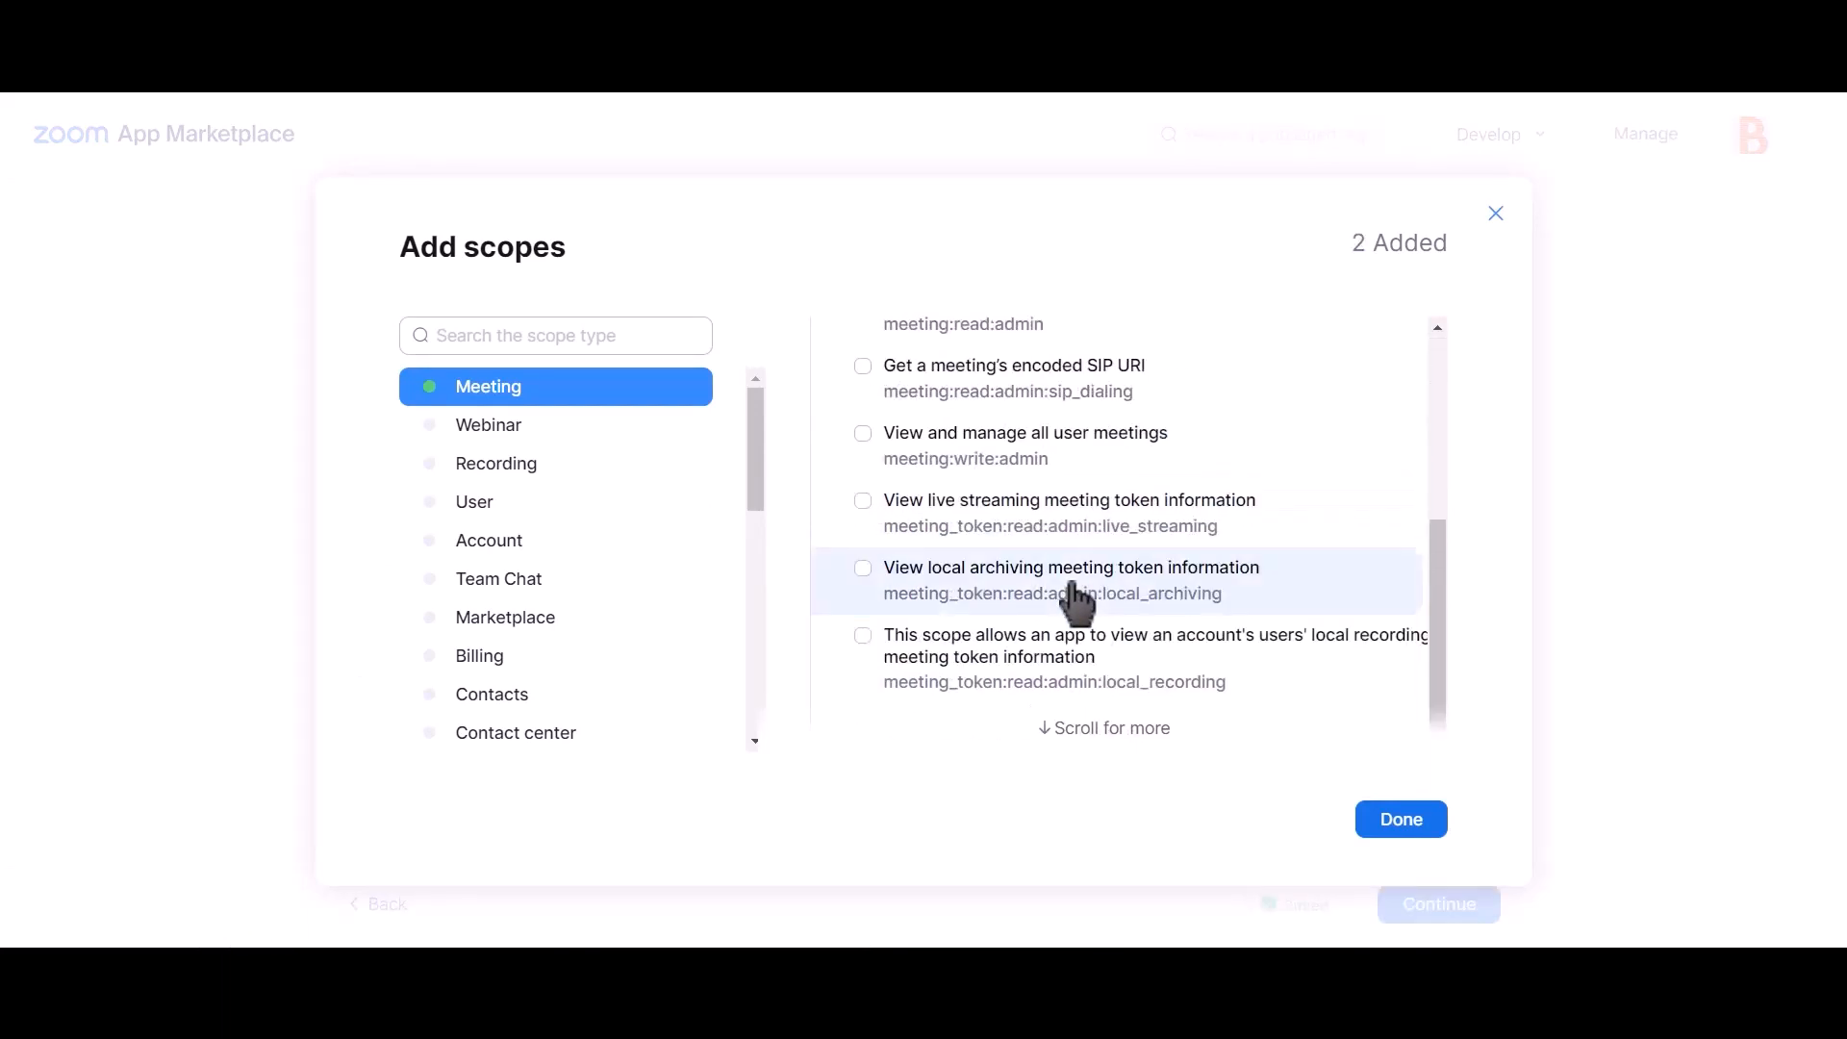
pyautogui.scroll(4, 1075, 601)
pyautogui.scroll(-2, 1078, 604)
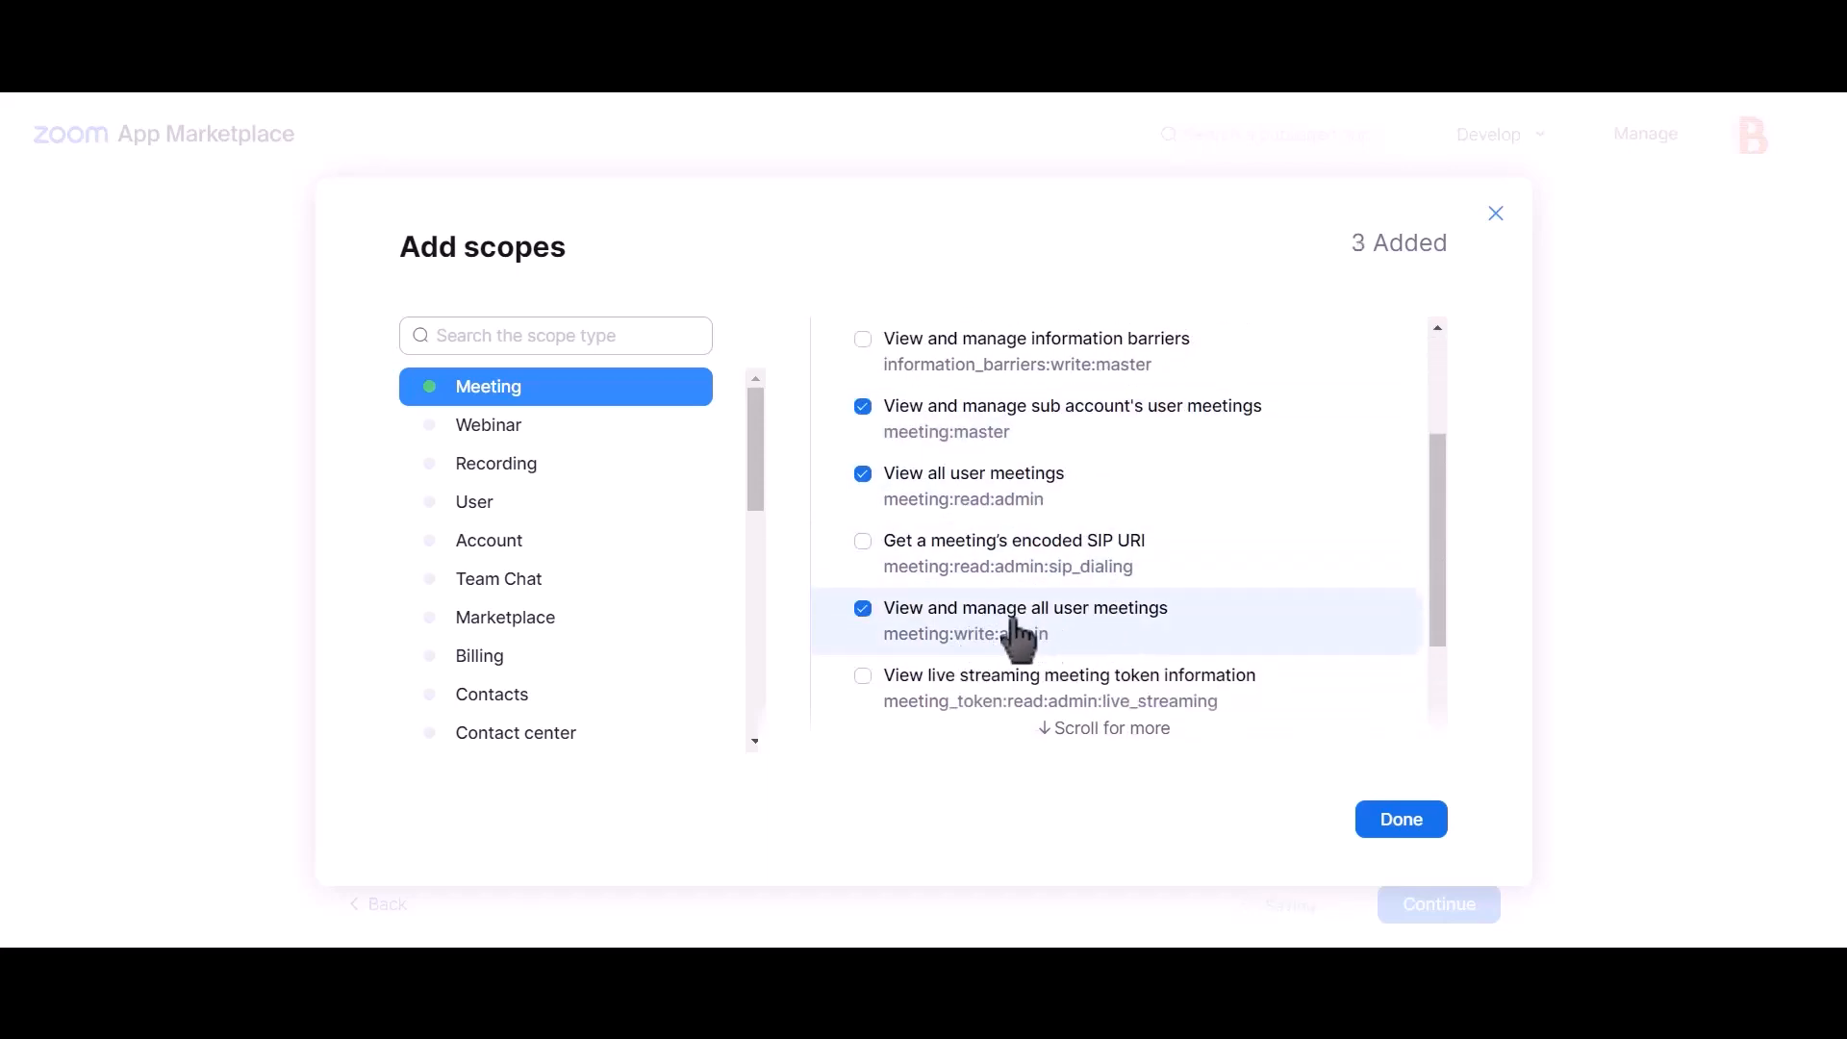
# Step: Add the user:master, user:read:admin and user:write:admin scopes and confirm
pyautogui.click(513, 509)
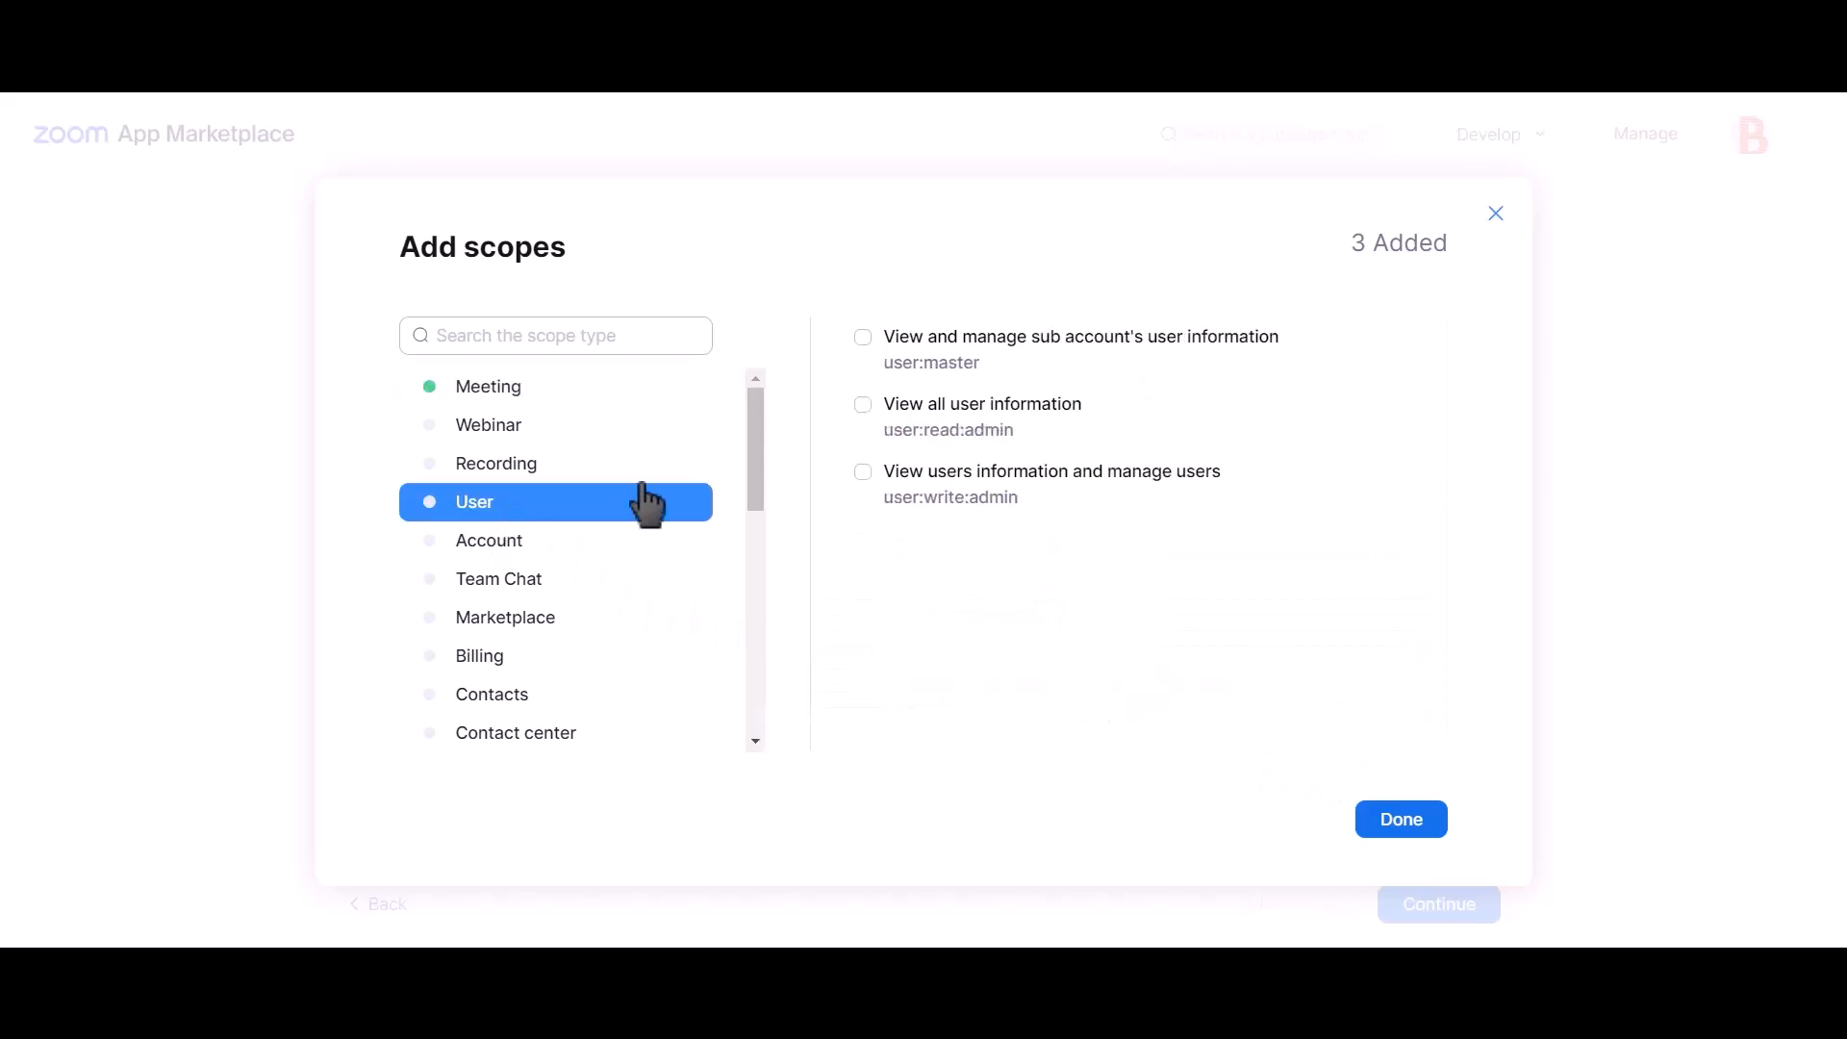
pyautogui.click(938, 358)
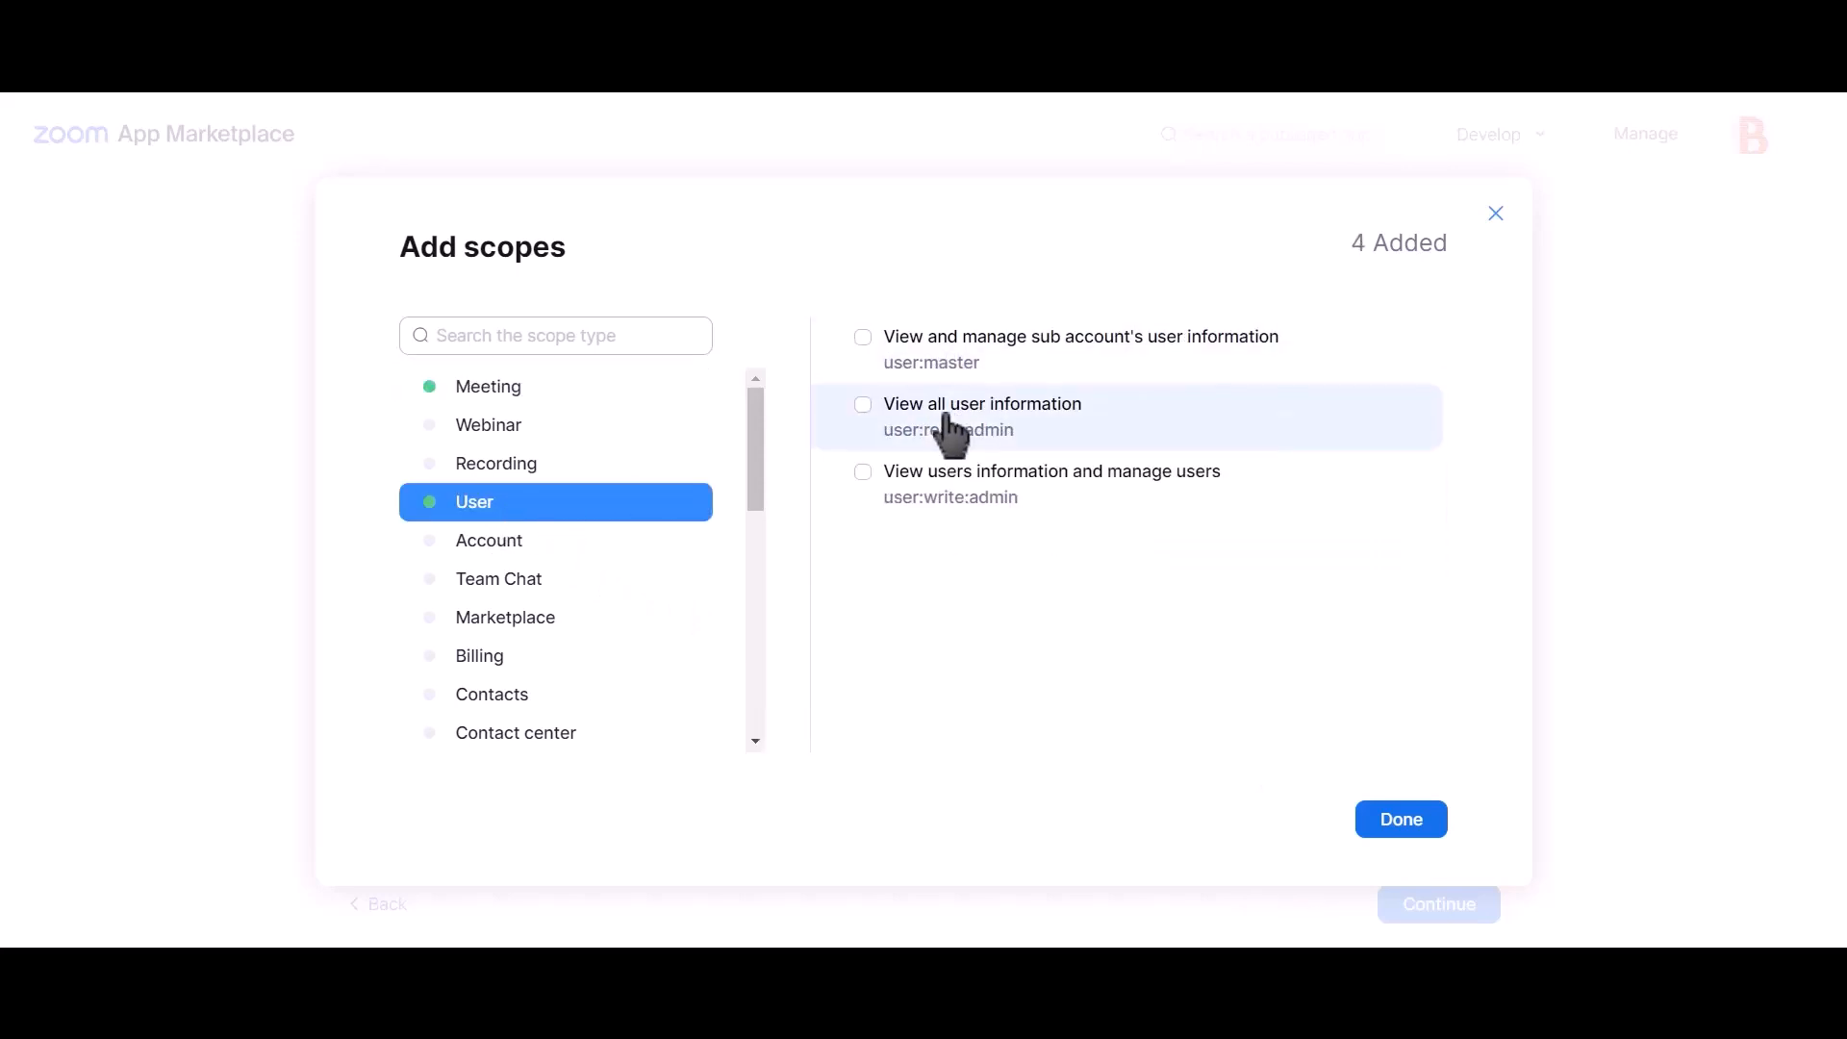
pyautogui.click(950, 495)
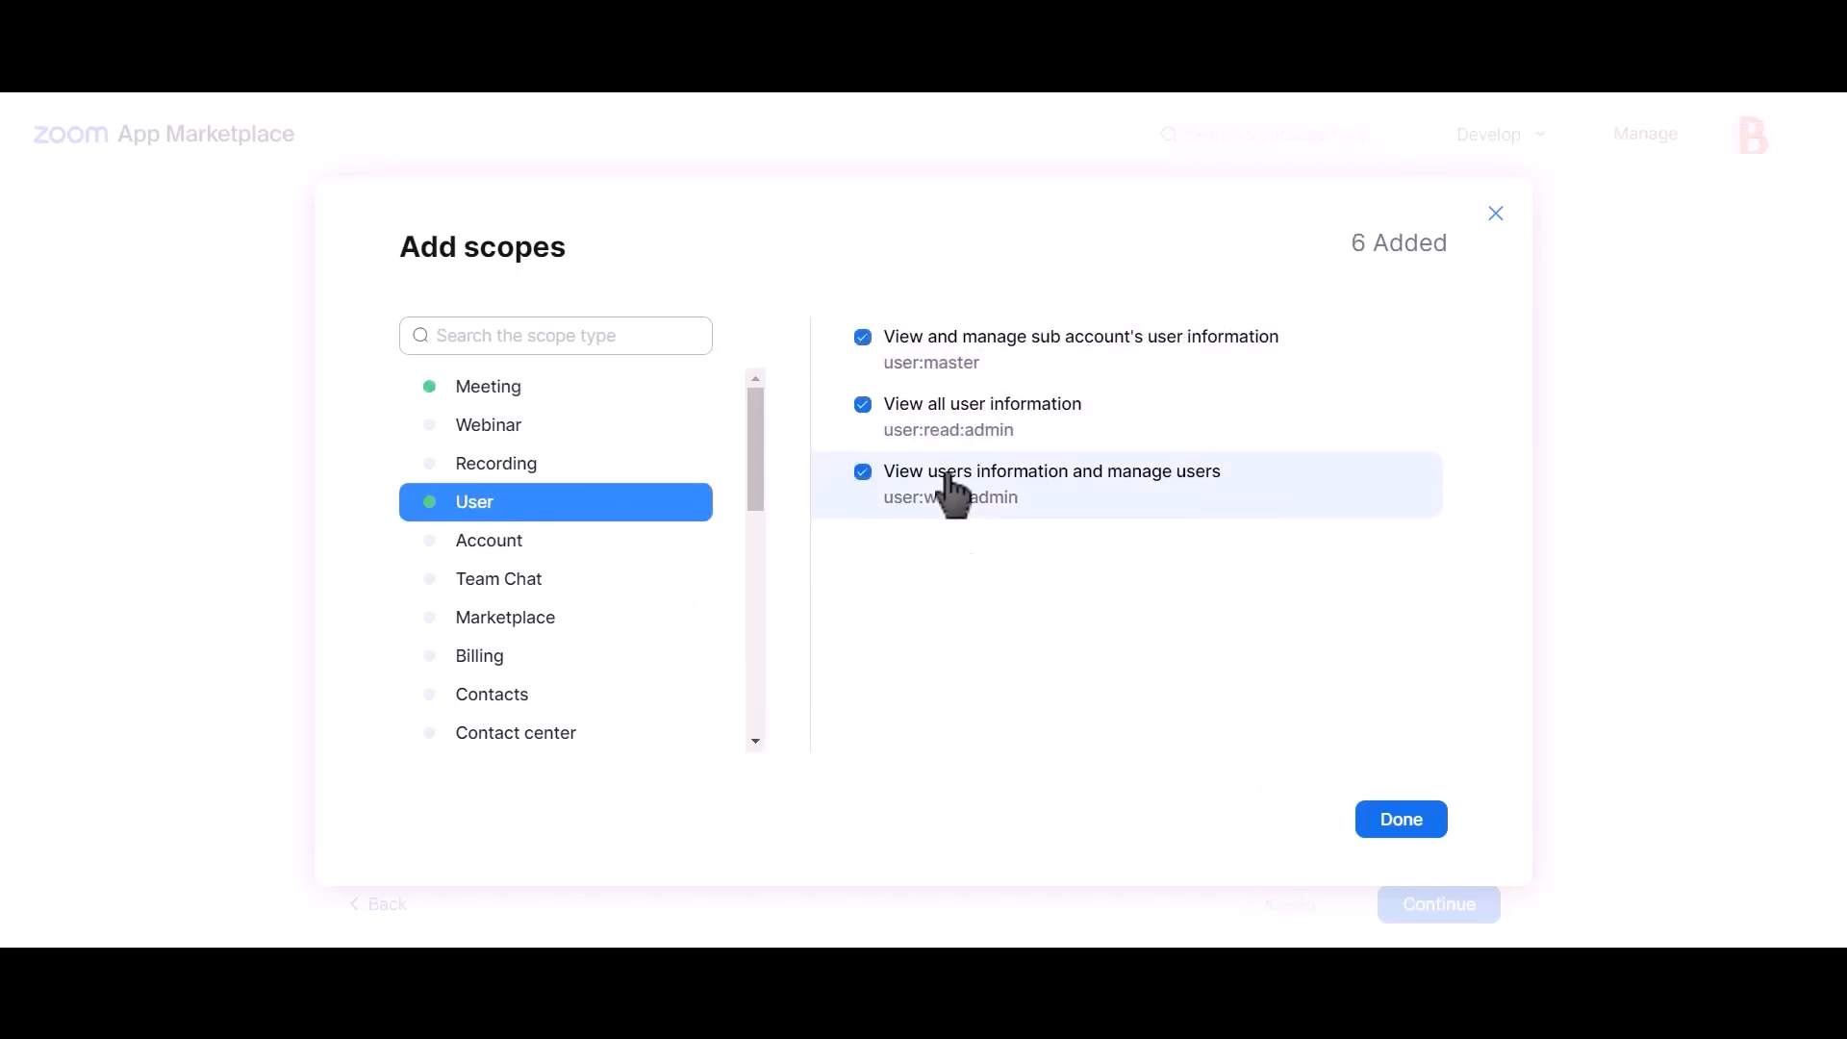
pyautogui.click(1401, 825)
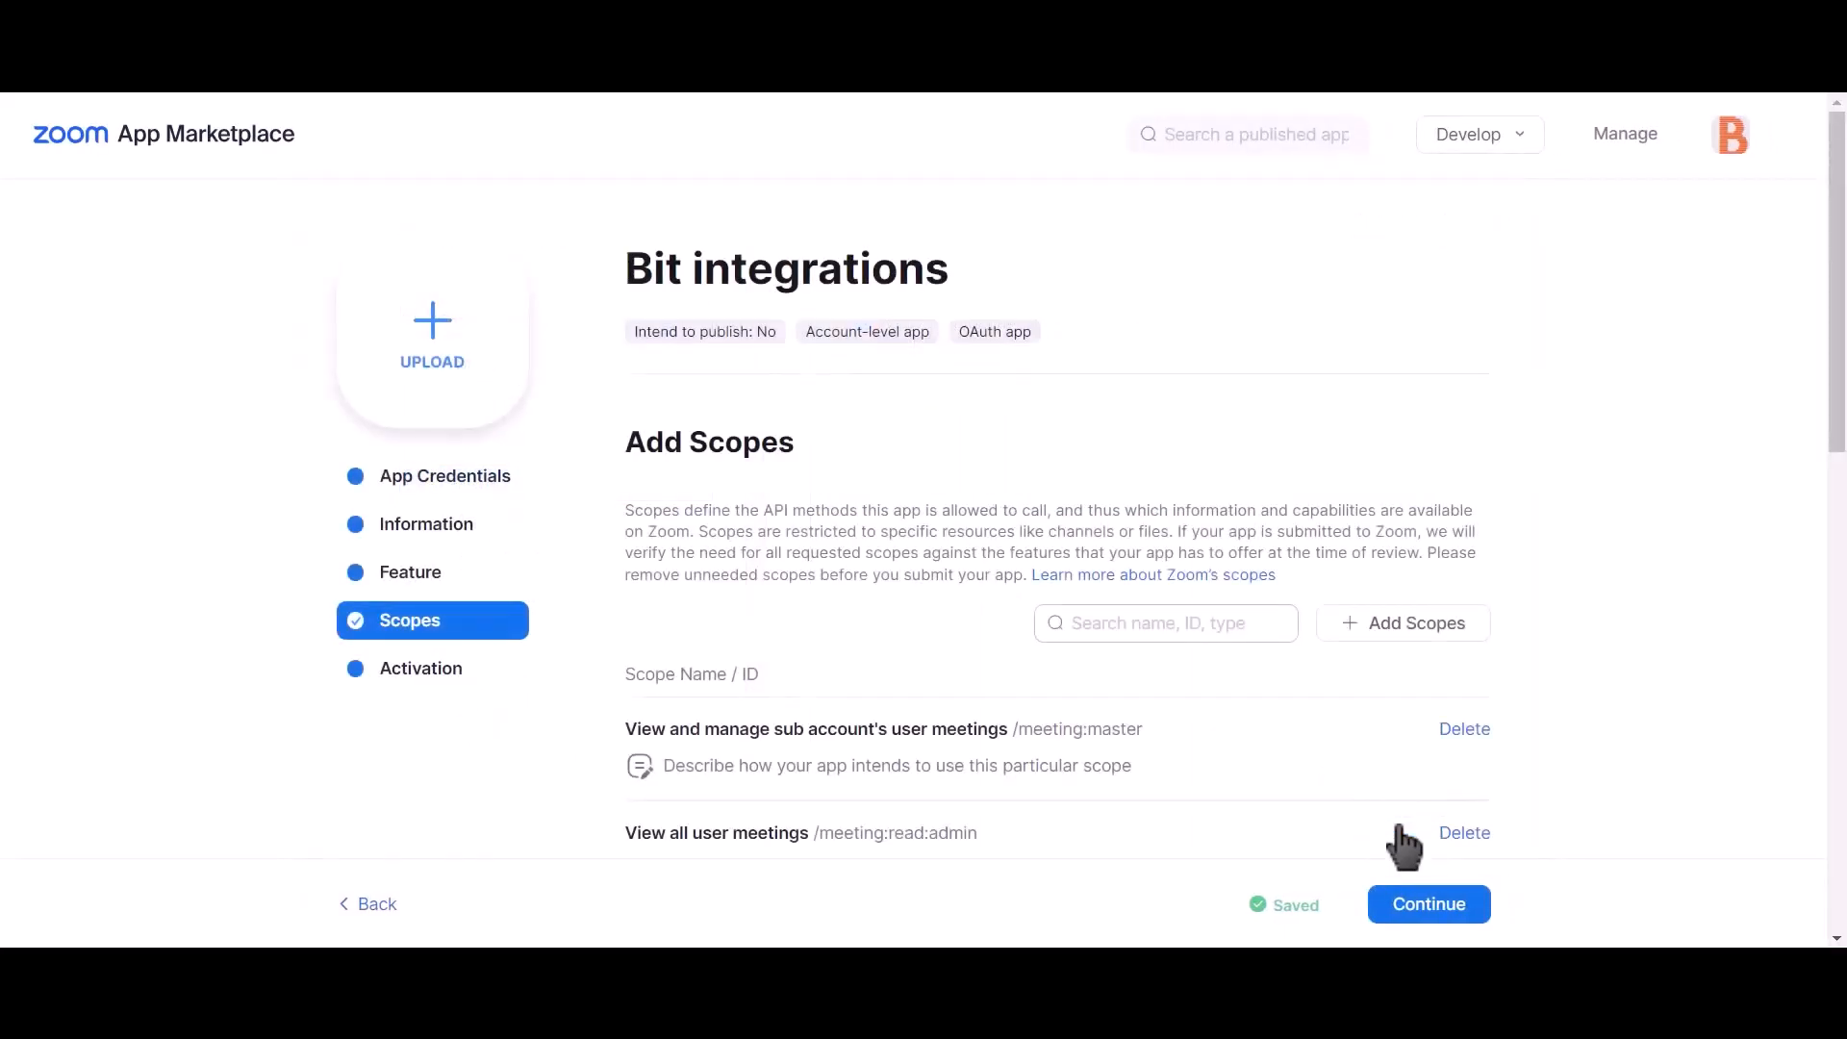
# Step: Copy the Zoom app's Client ID into Bit Integrations' Client id field
pyautogui.click(467, 501)
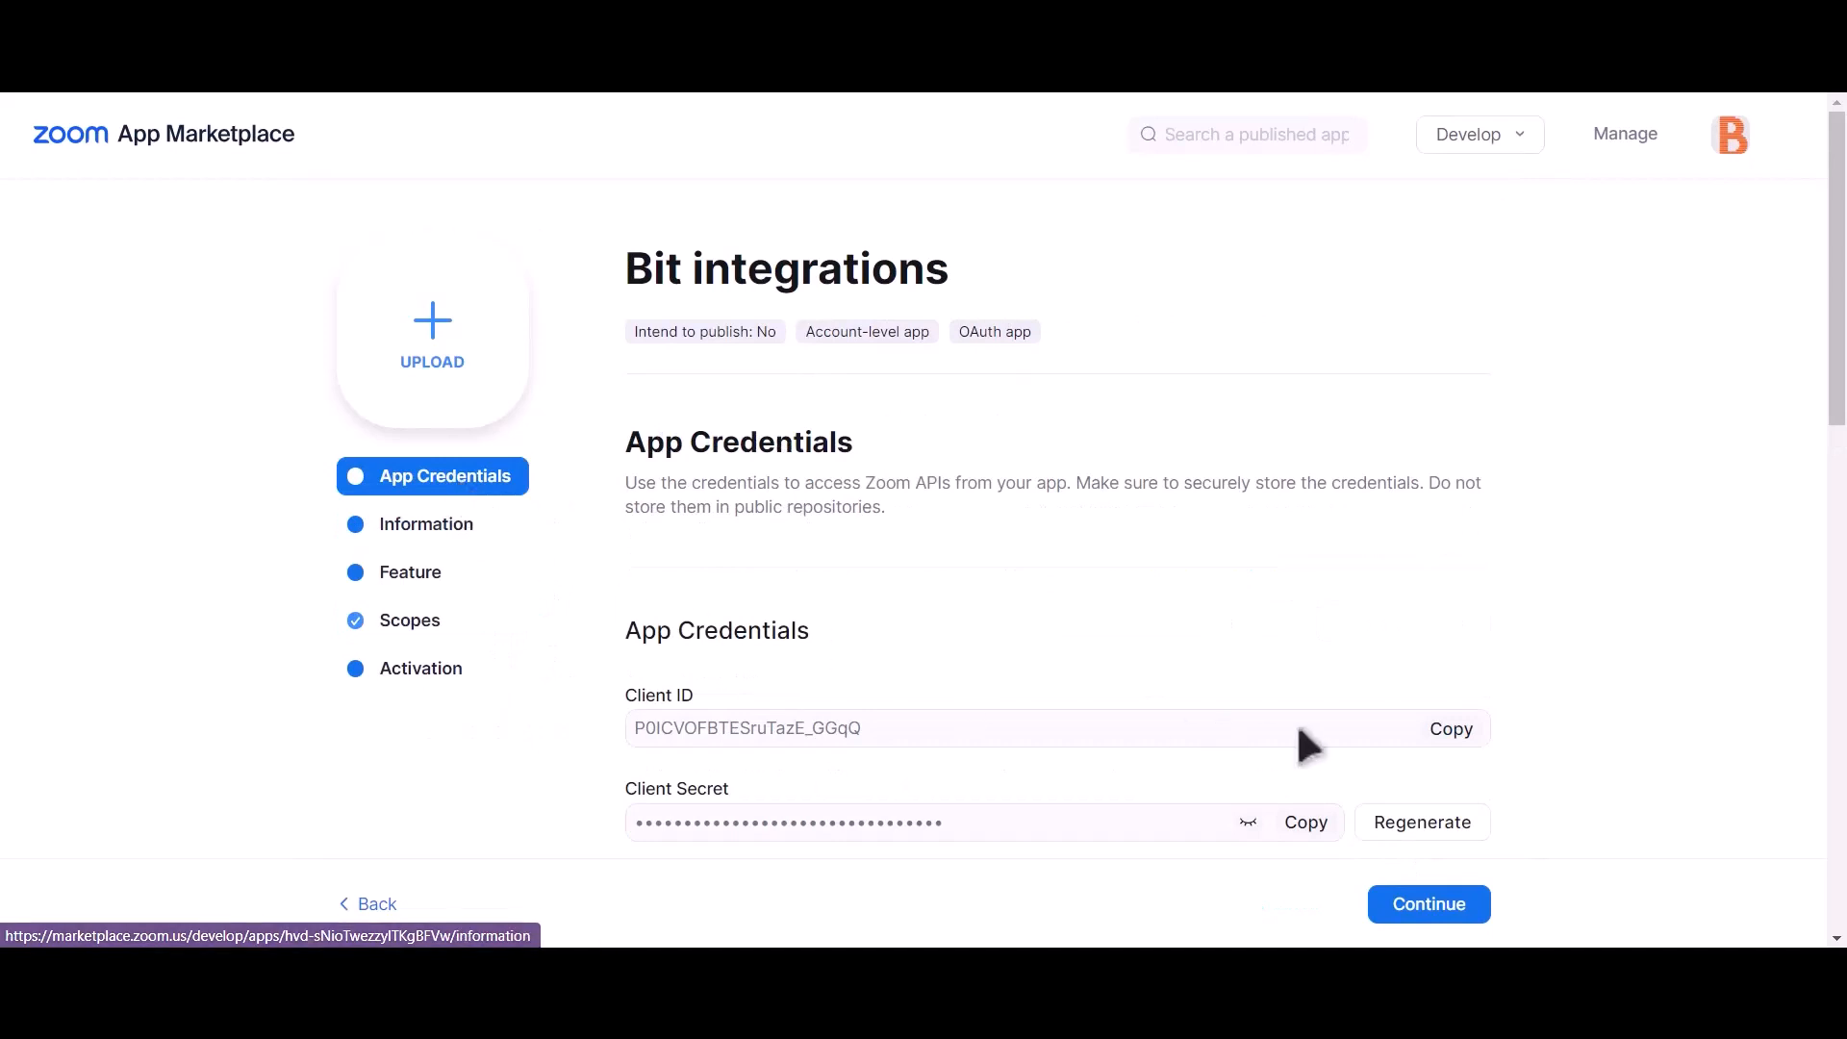
pyautogui.click(1452, 733)
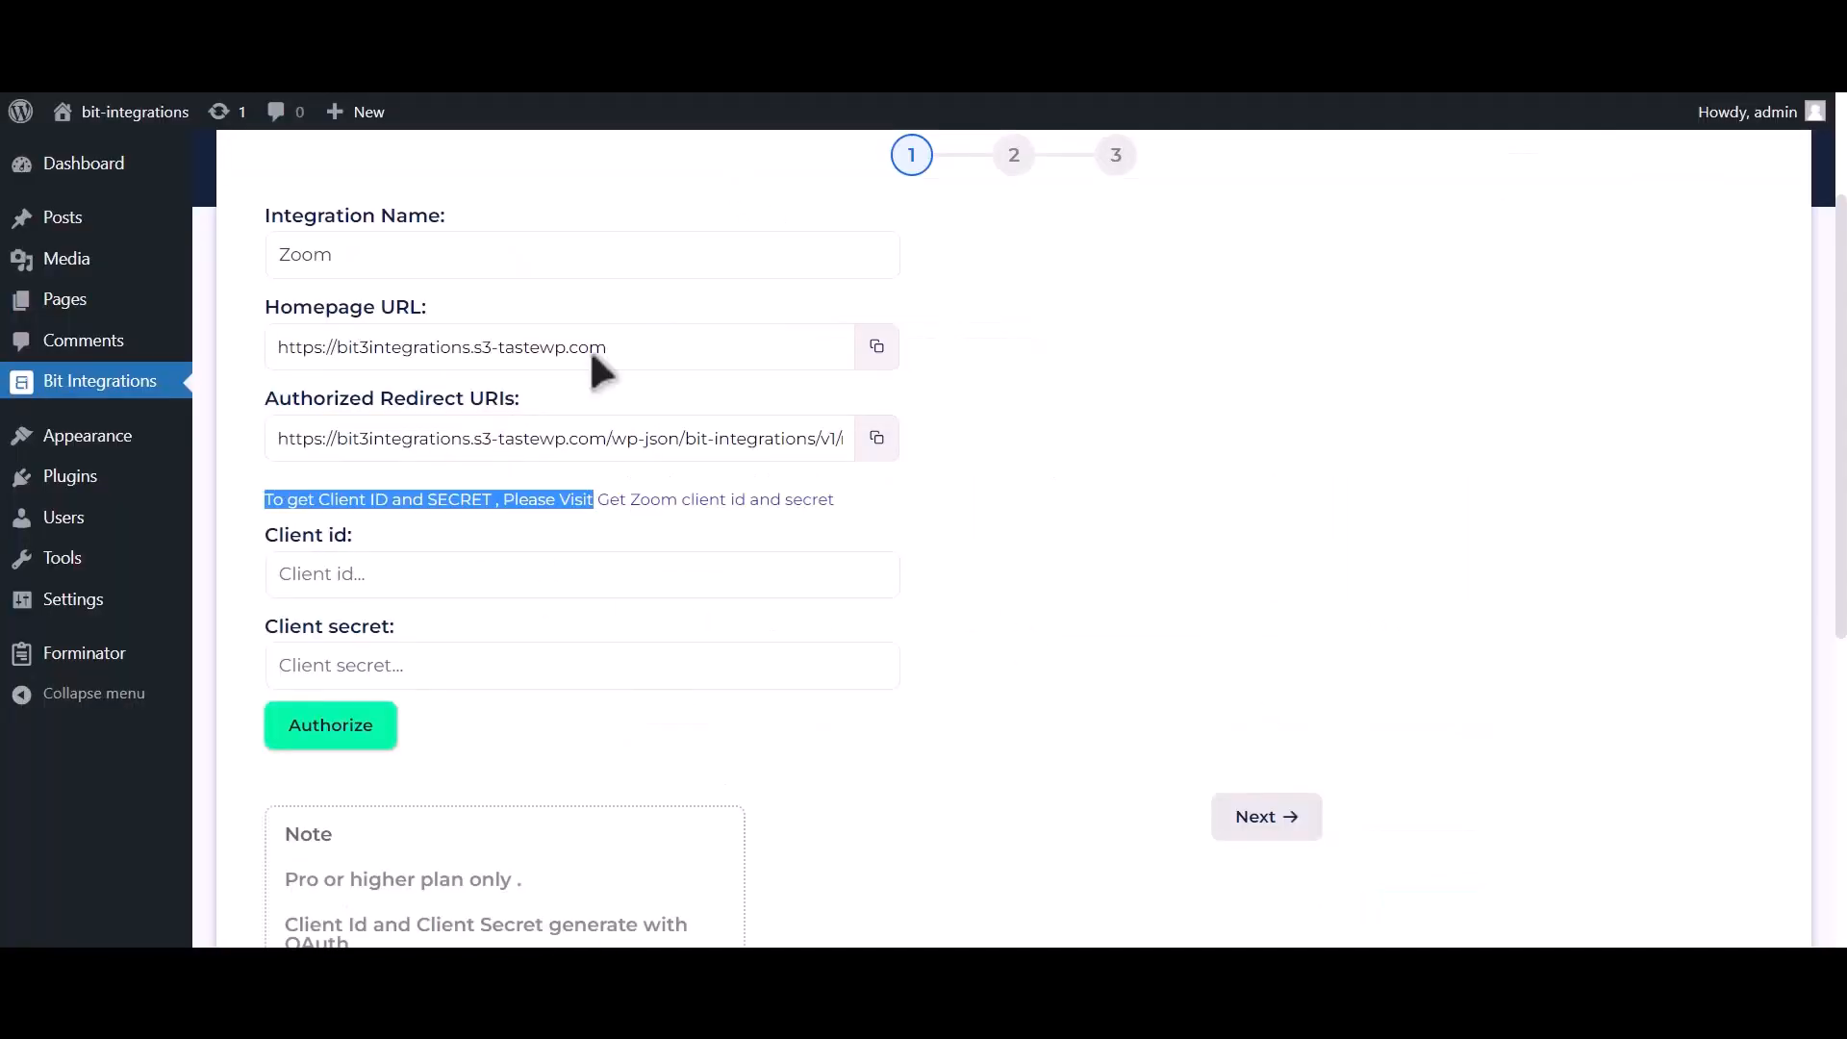
pyautogui.click(423, 589)
pyautogui.hotkey('ctrl', 'v')
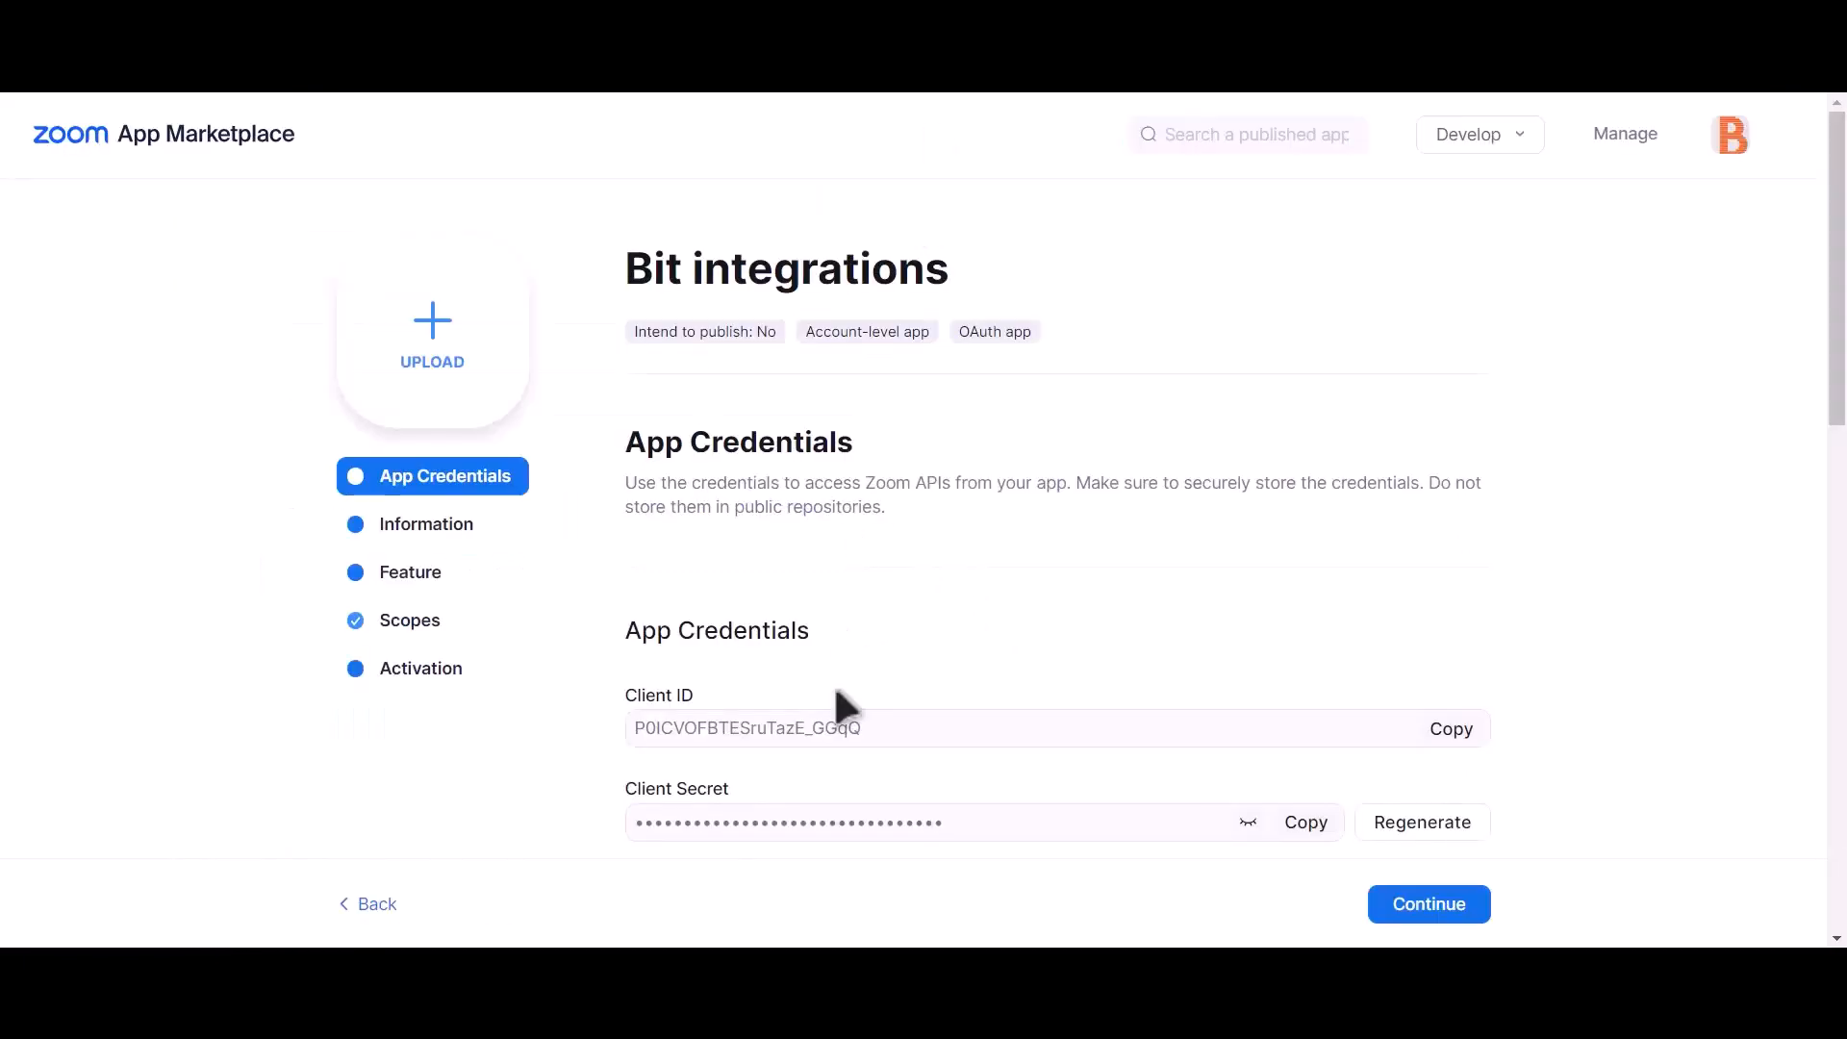
pyautogui.moveTo(625, 788); pyautogui.dragTo(731, 791)
# Step: Paste the app's Client Secret into Bit Integrations and copy the authorized redirect URI
pyautogui.click(1310, 823)
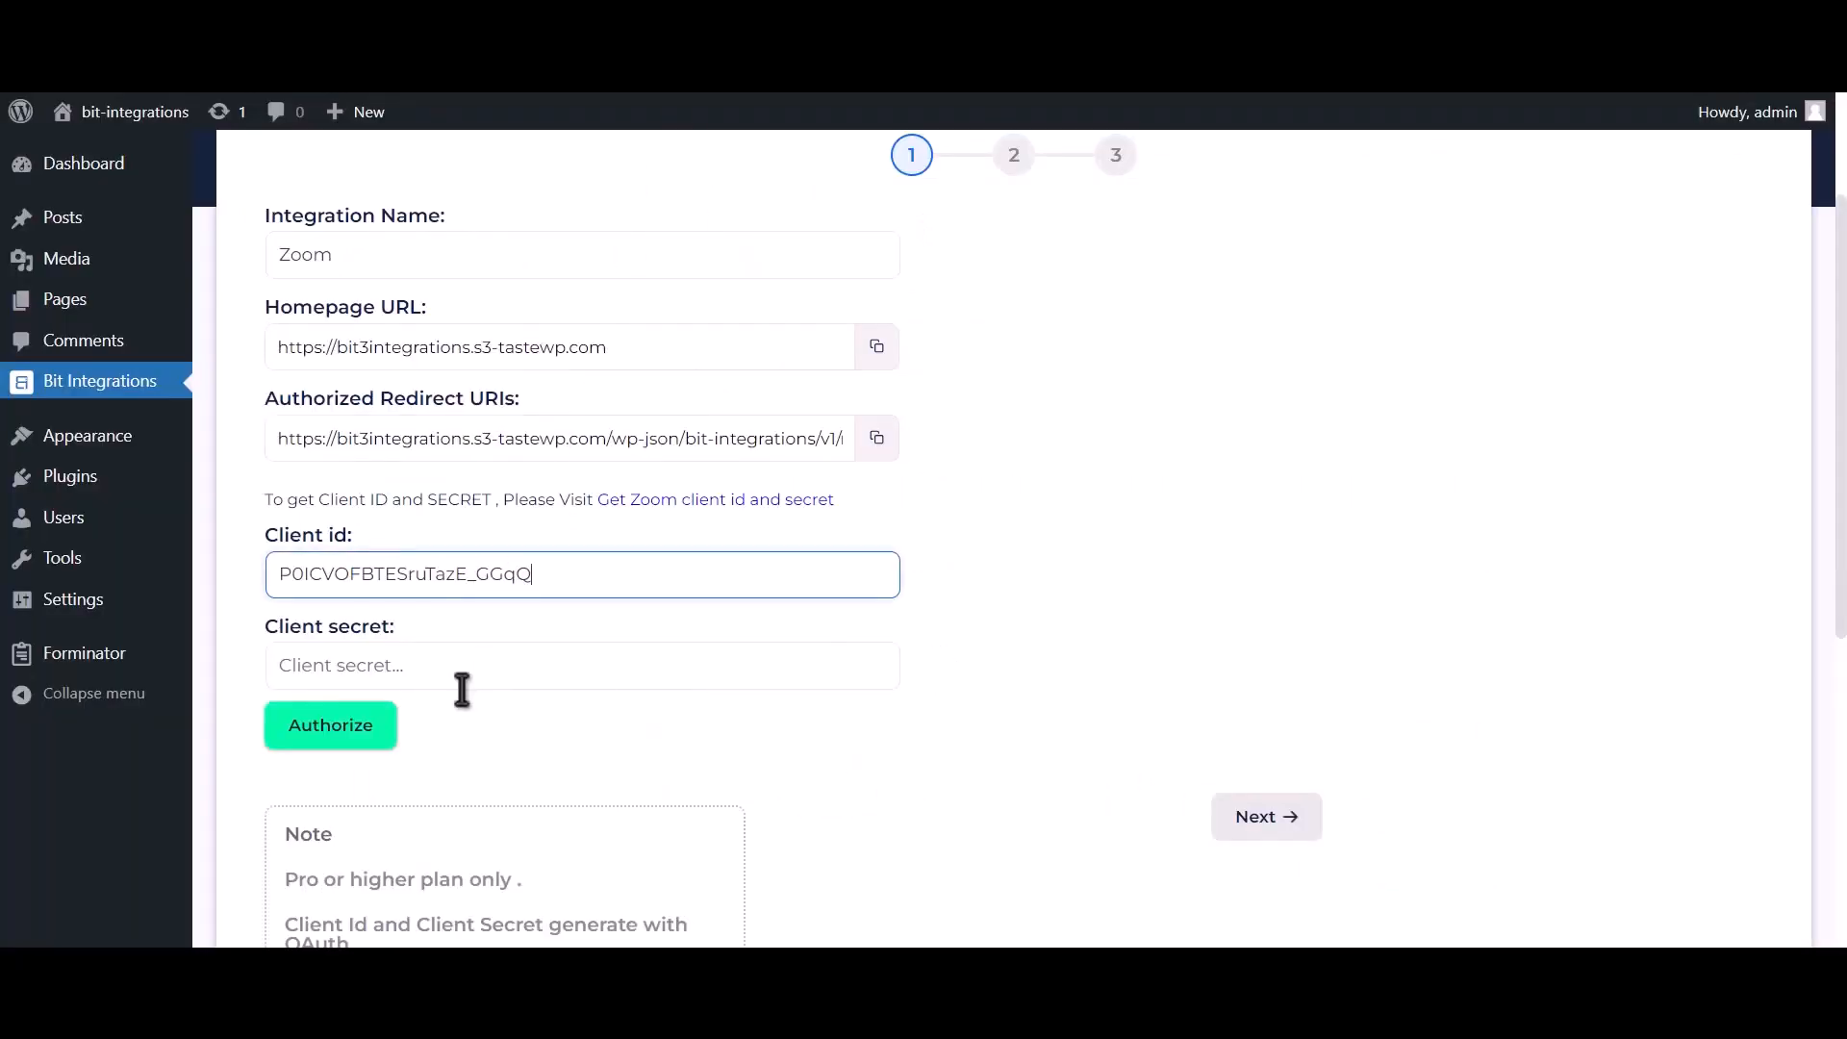
pyautogui.click(466, 673)
pyautogui.hotkey('ctrl', 'v')
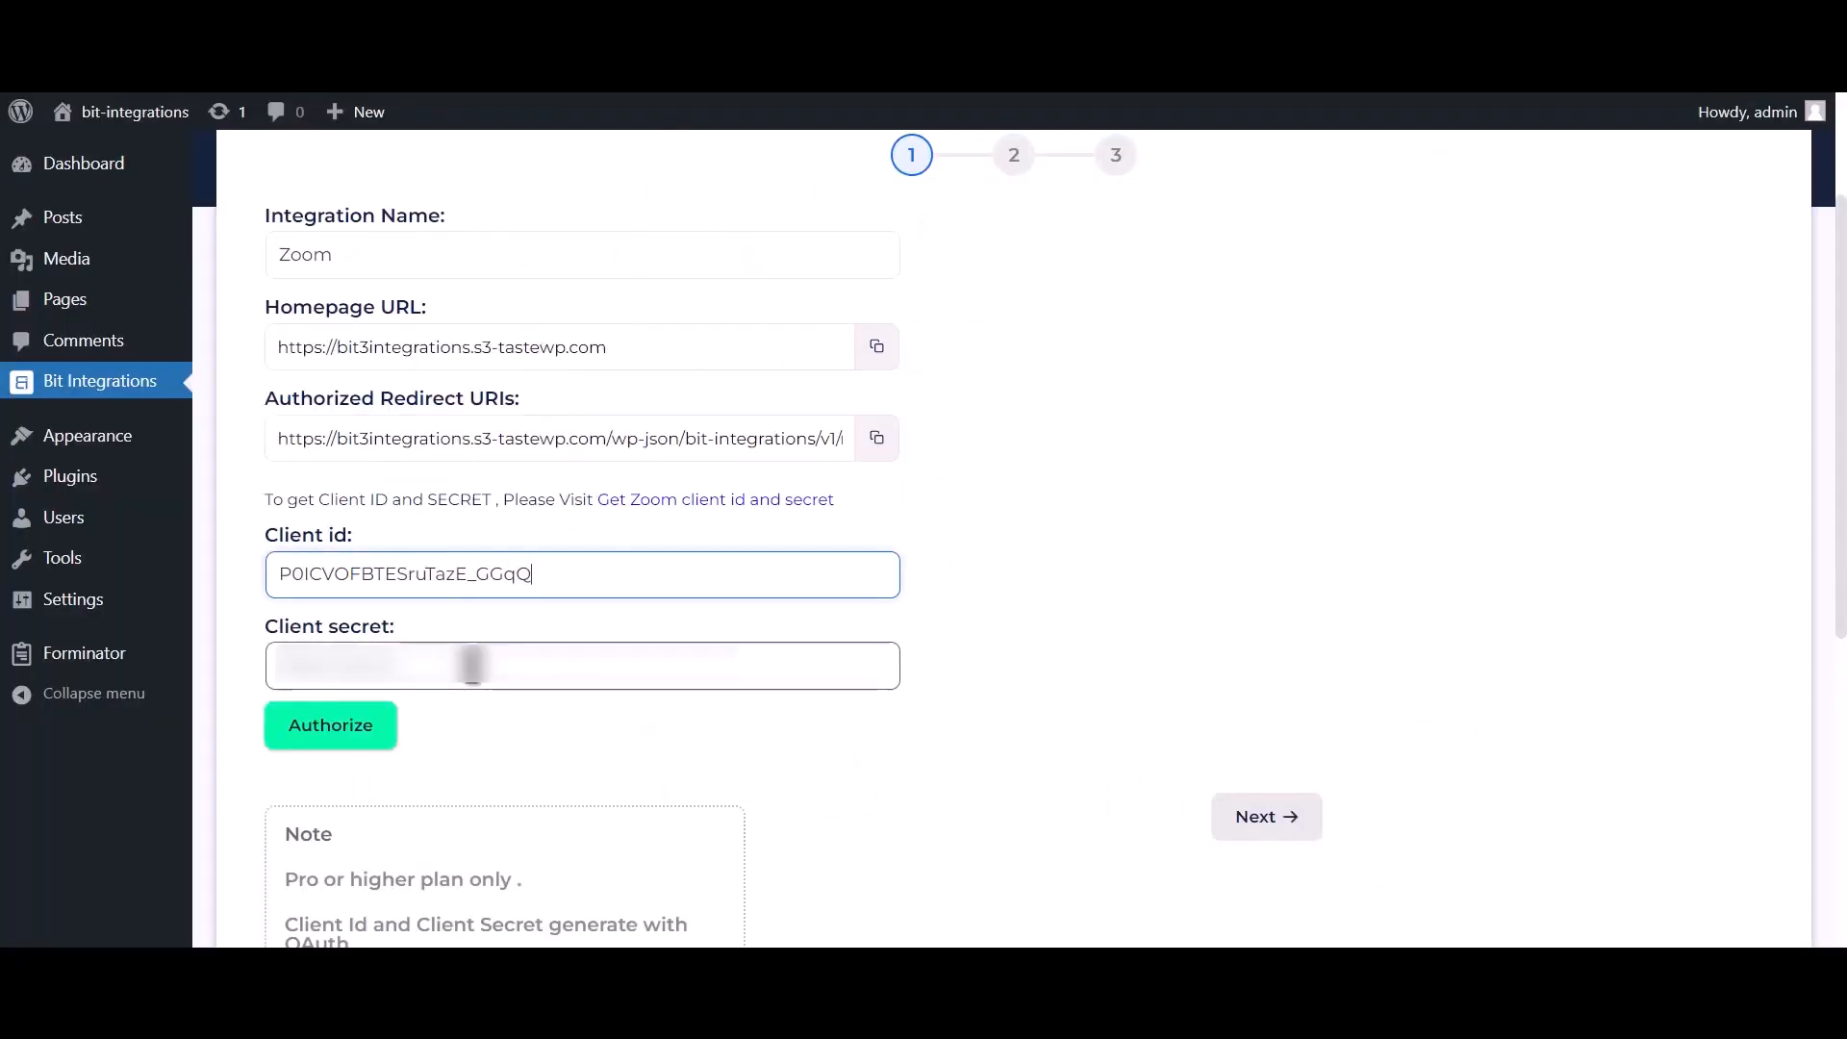
pyautogui.click(472, 663)
pyautogui.hotkey('ctrl', 'v')
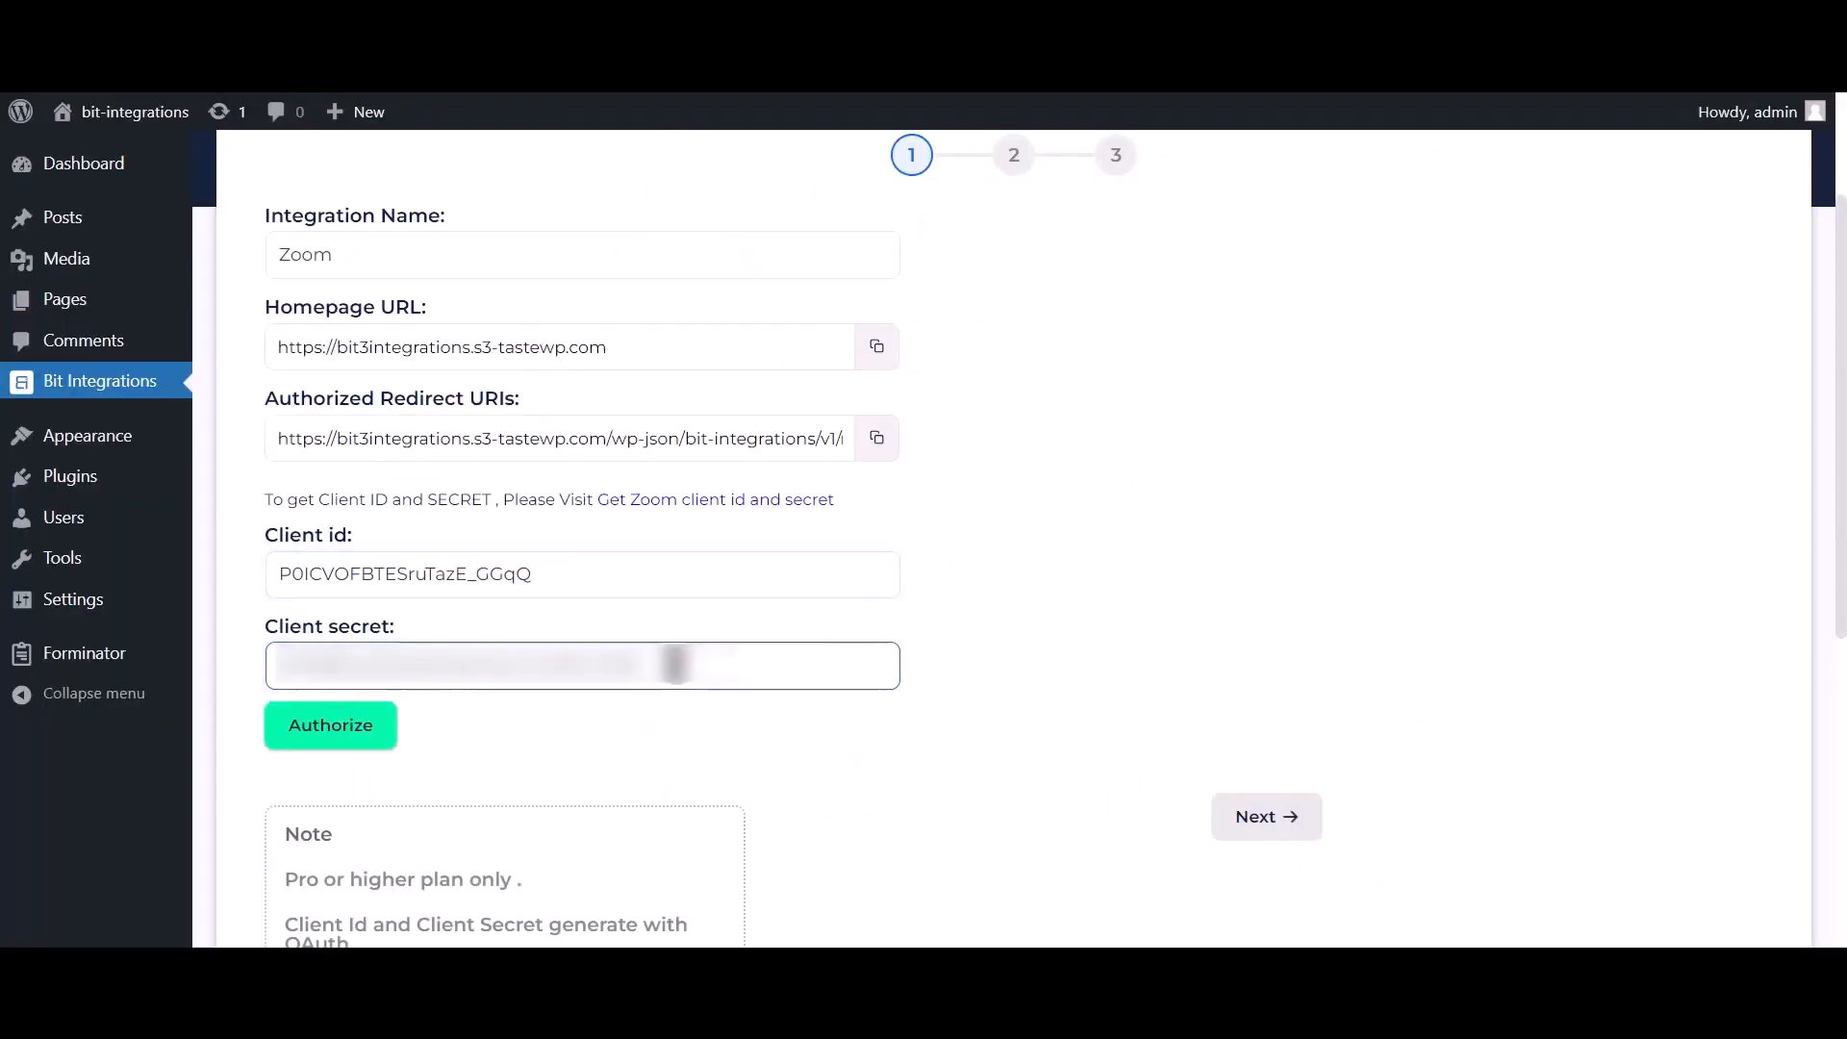
pyautogui.click(877, 440)
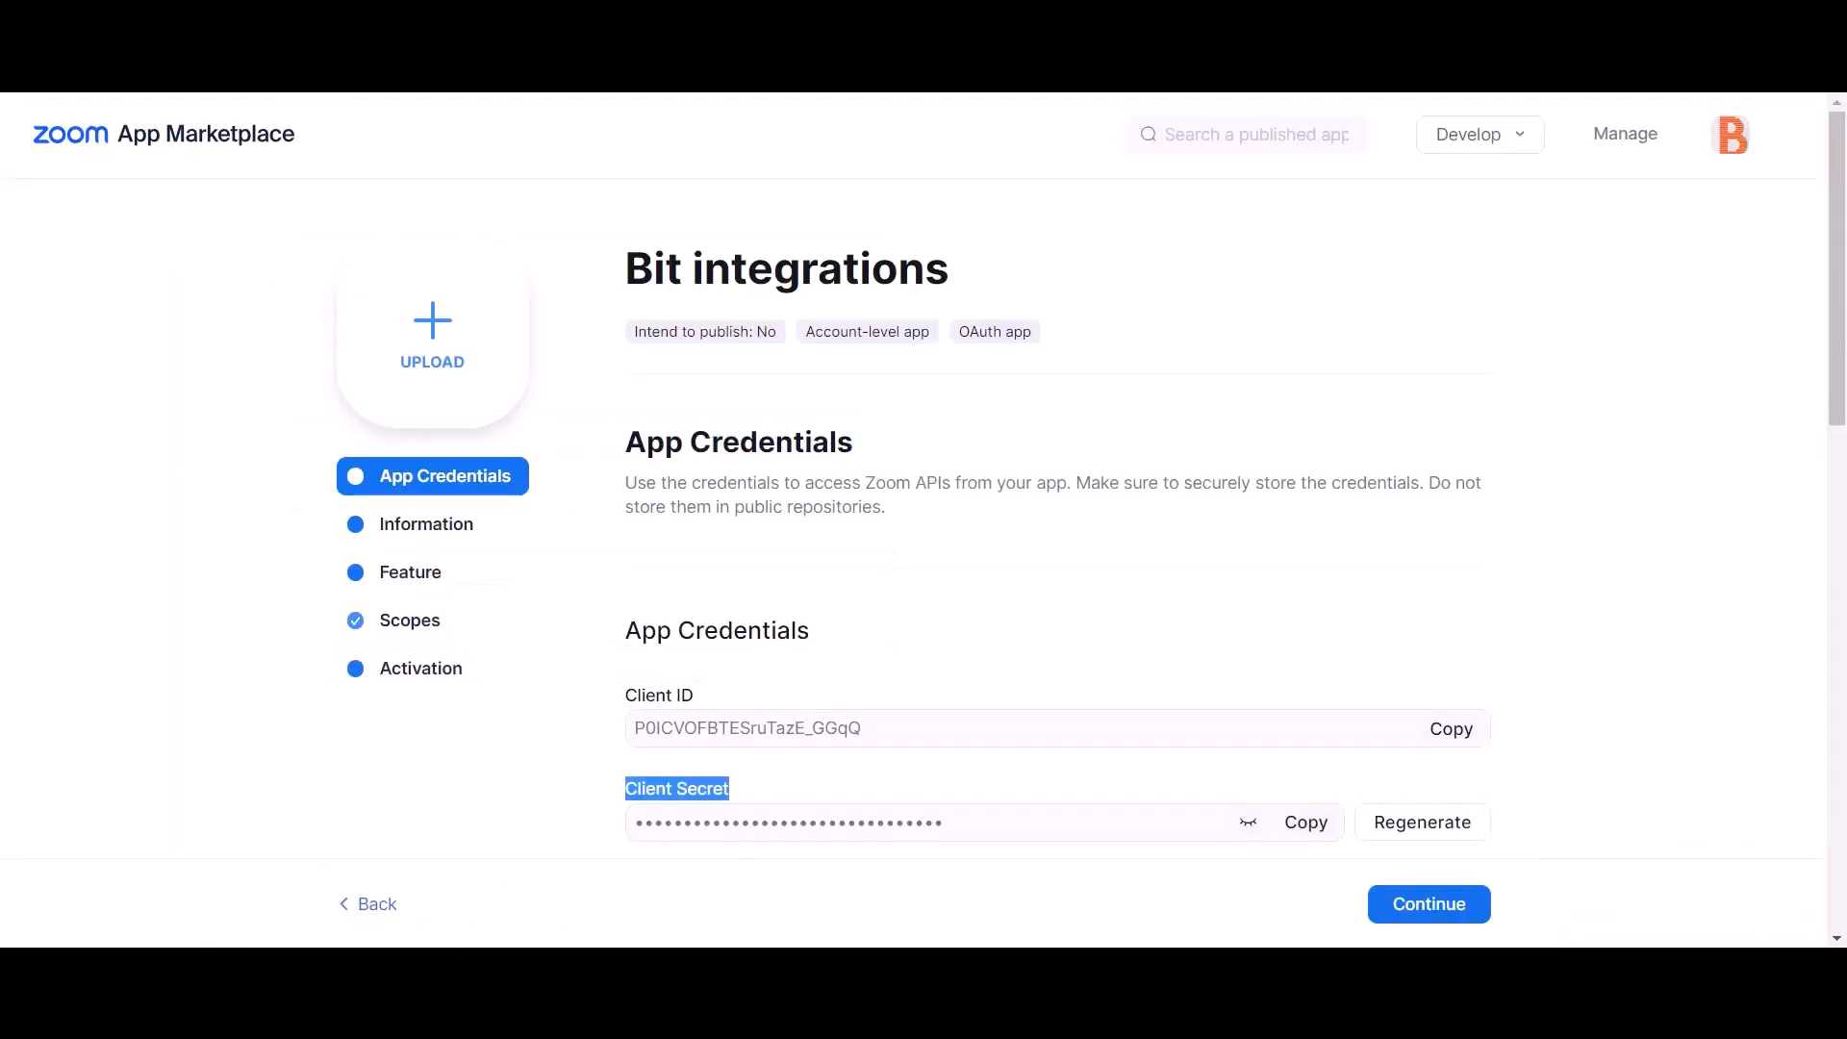
# Step: Paste the redirect URI as the app's OAuth redirect URL and into its Allow List
pyautogui.scroll(-2, 994, 452)
pyautogui.click(738, 736)
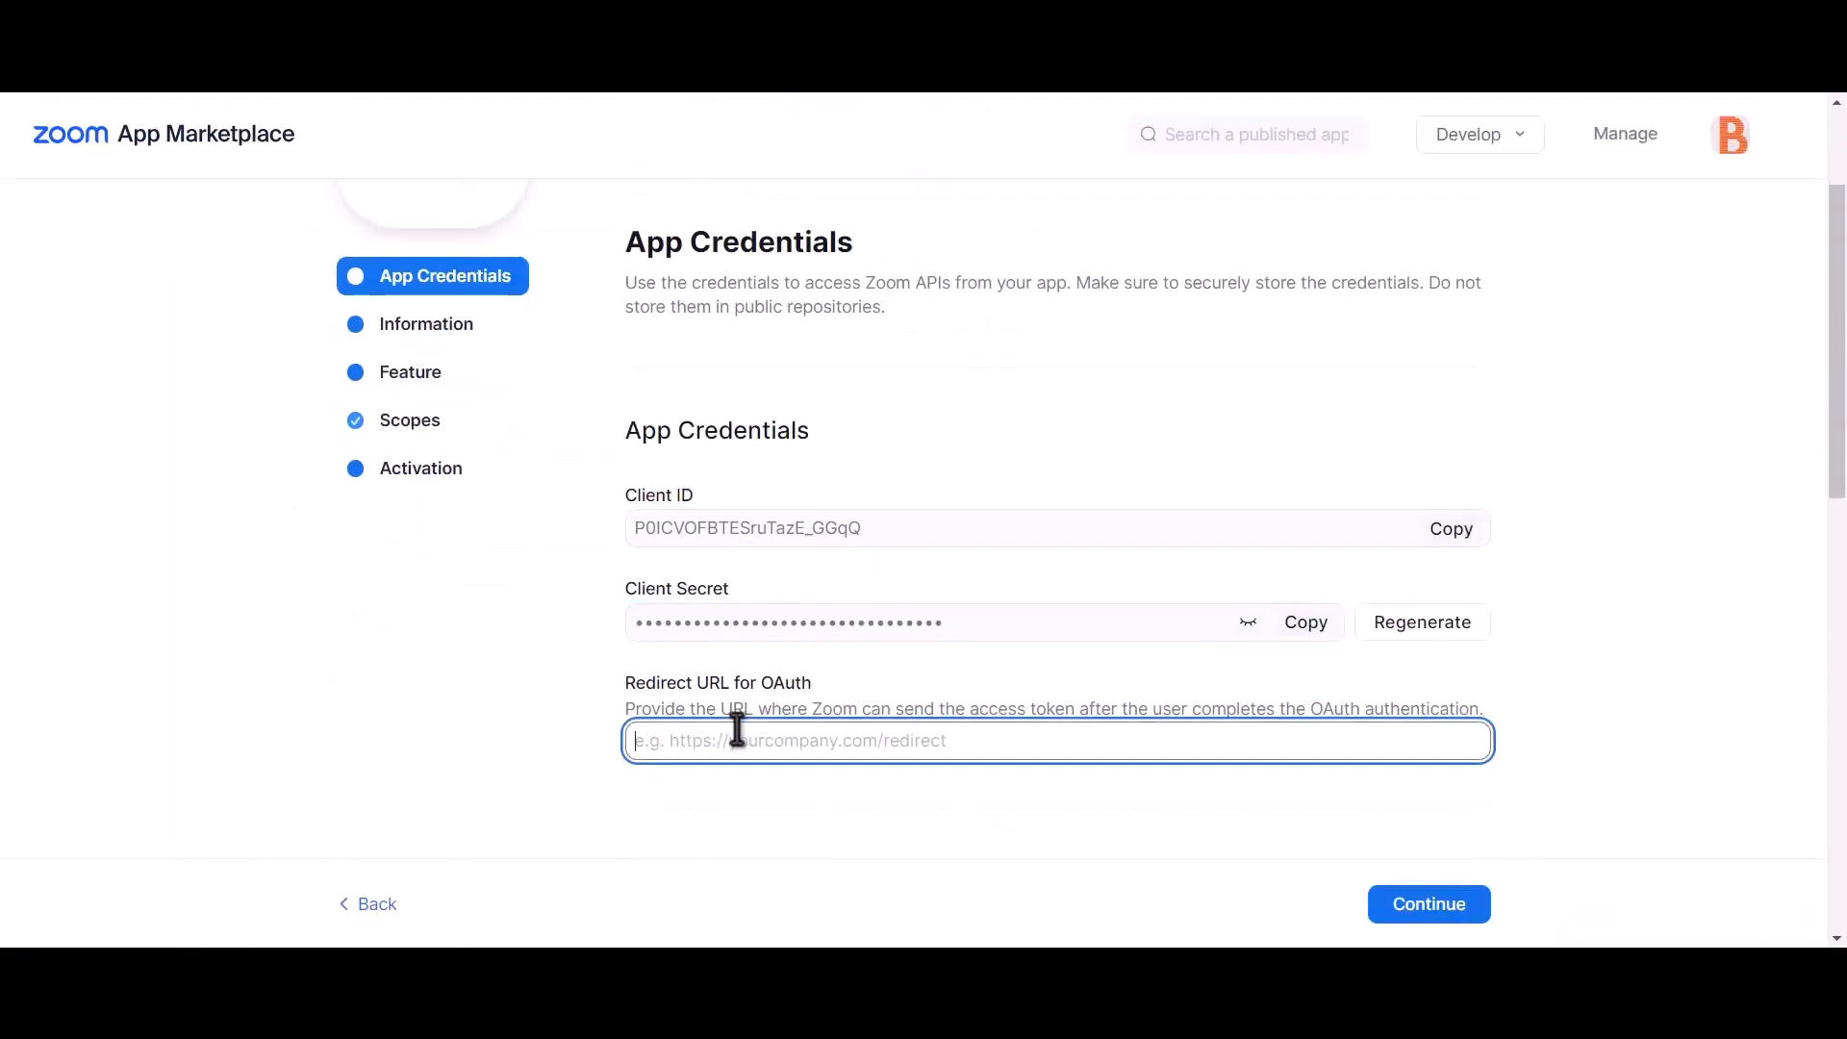
pyautogui.hotkey('ctrl', 'v')
pyautogui.scroll(-6, 823, 713)
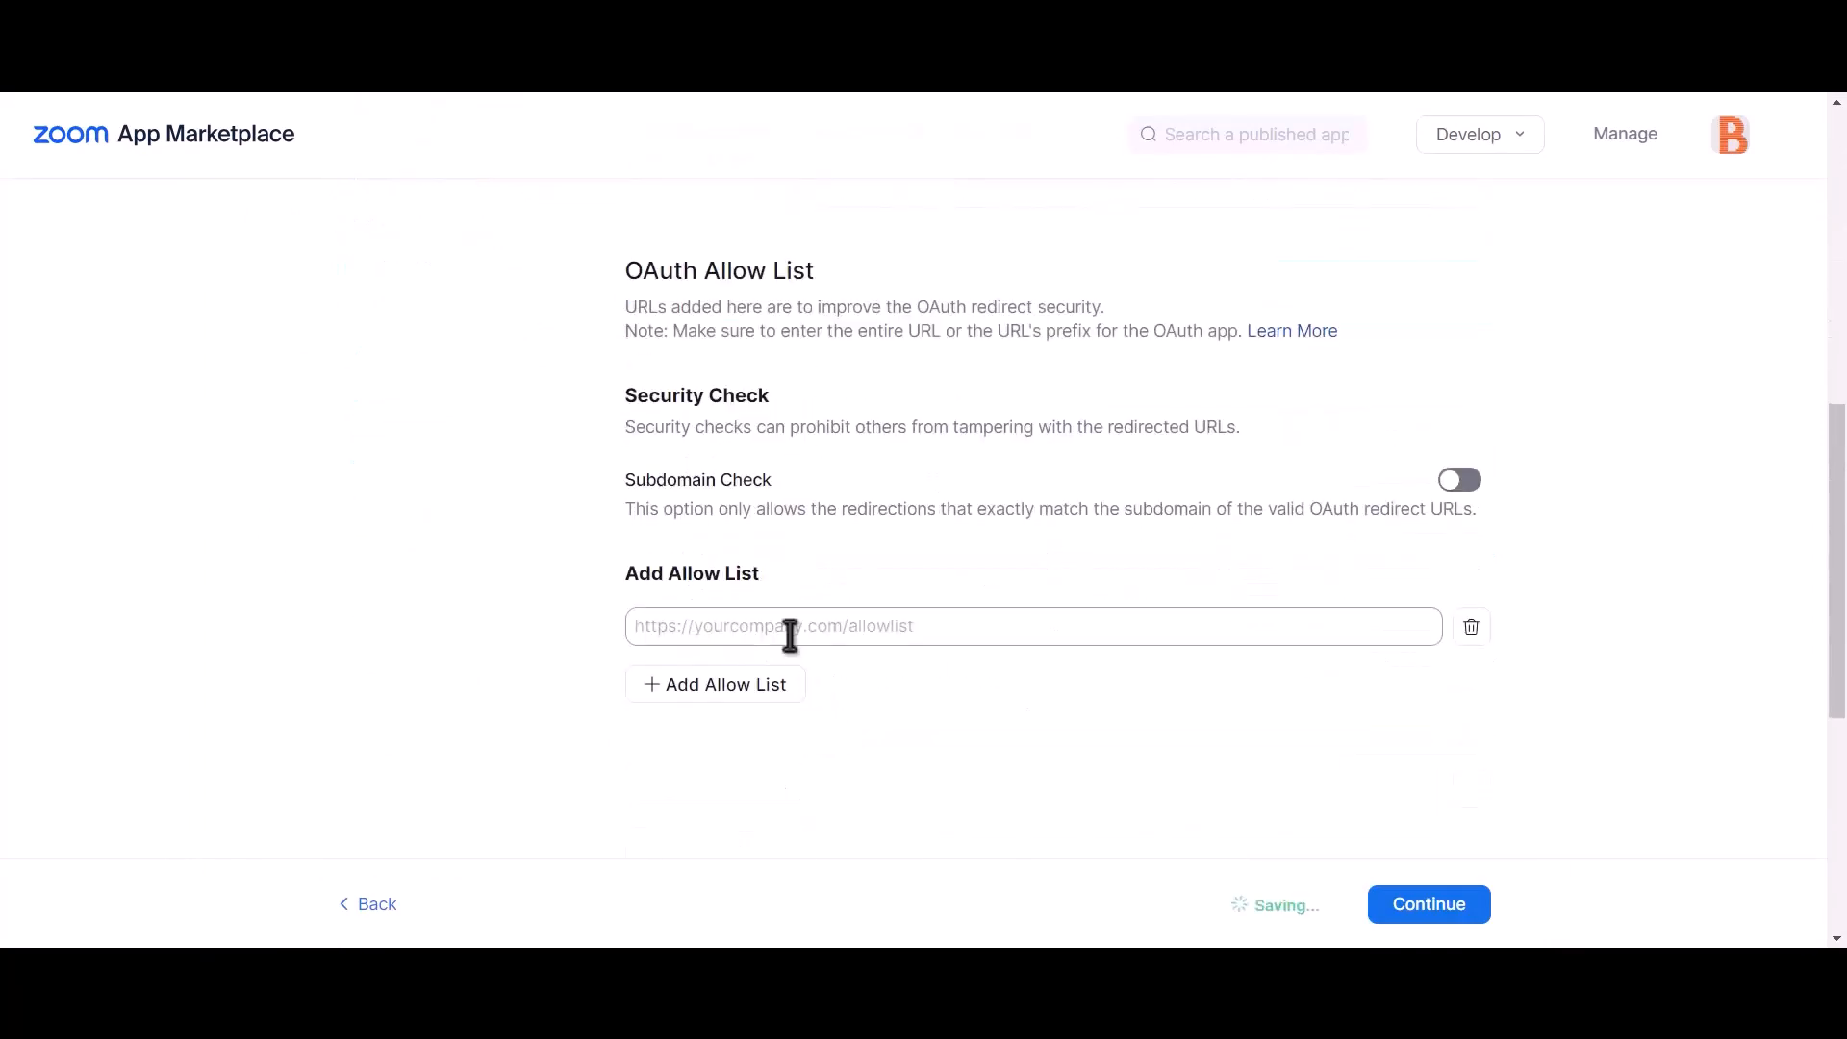
pyautogui.click(824, 630)
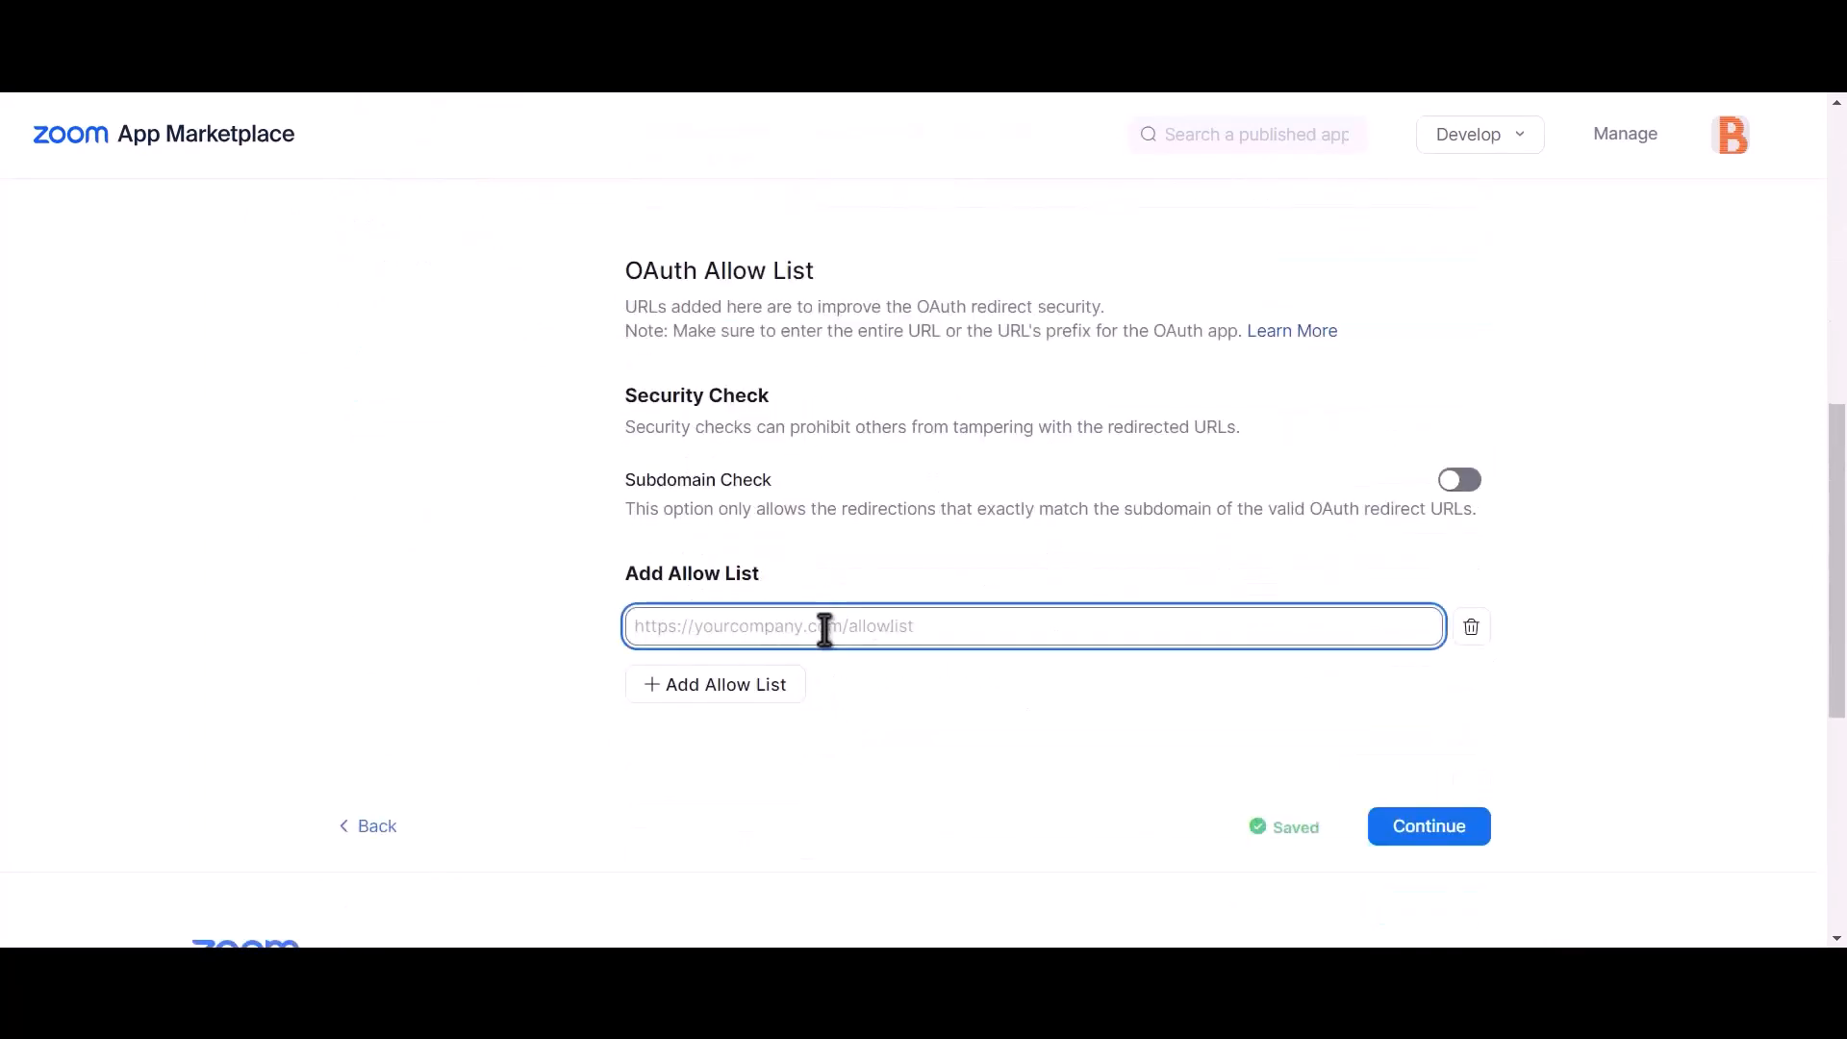
pyautogui.hotkey('ctrl', 'v')
pyautogui.click(1149, 740)
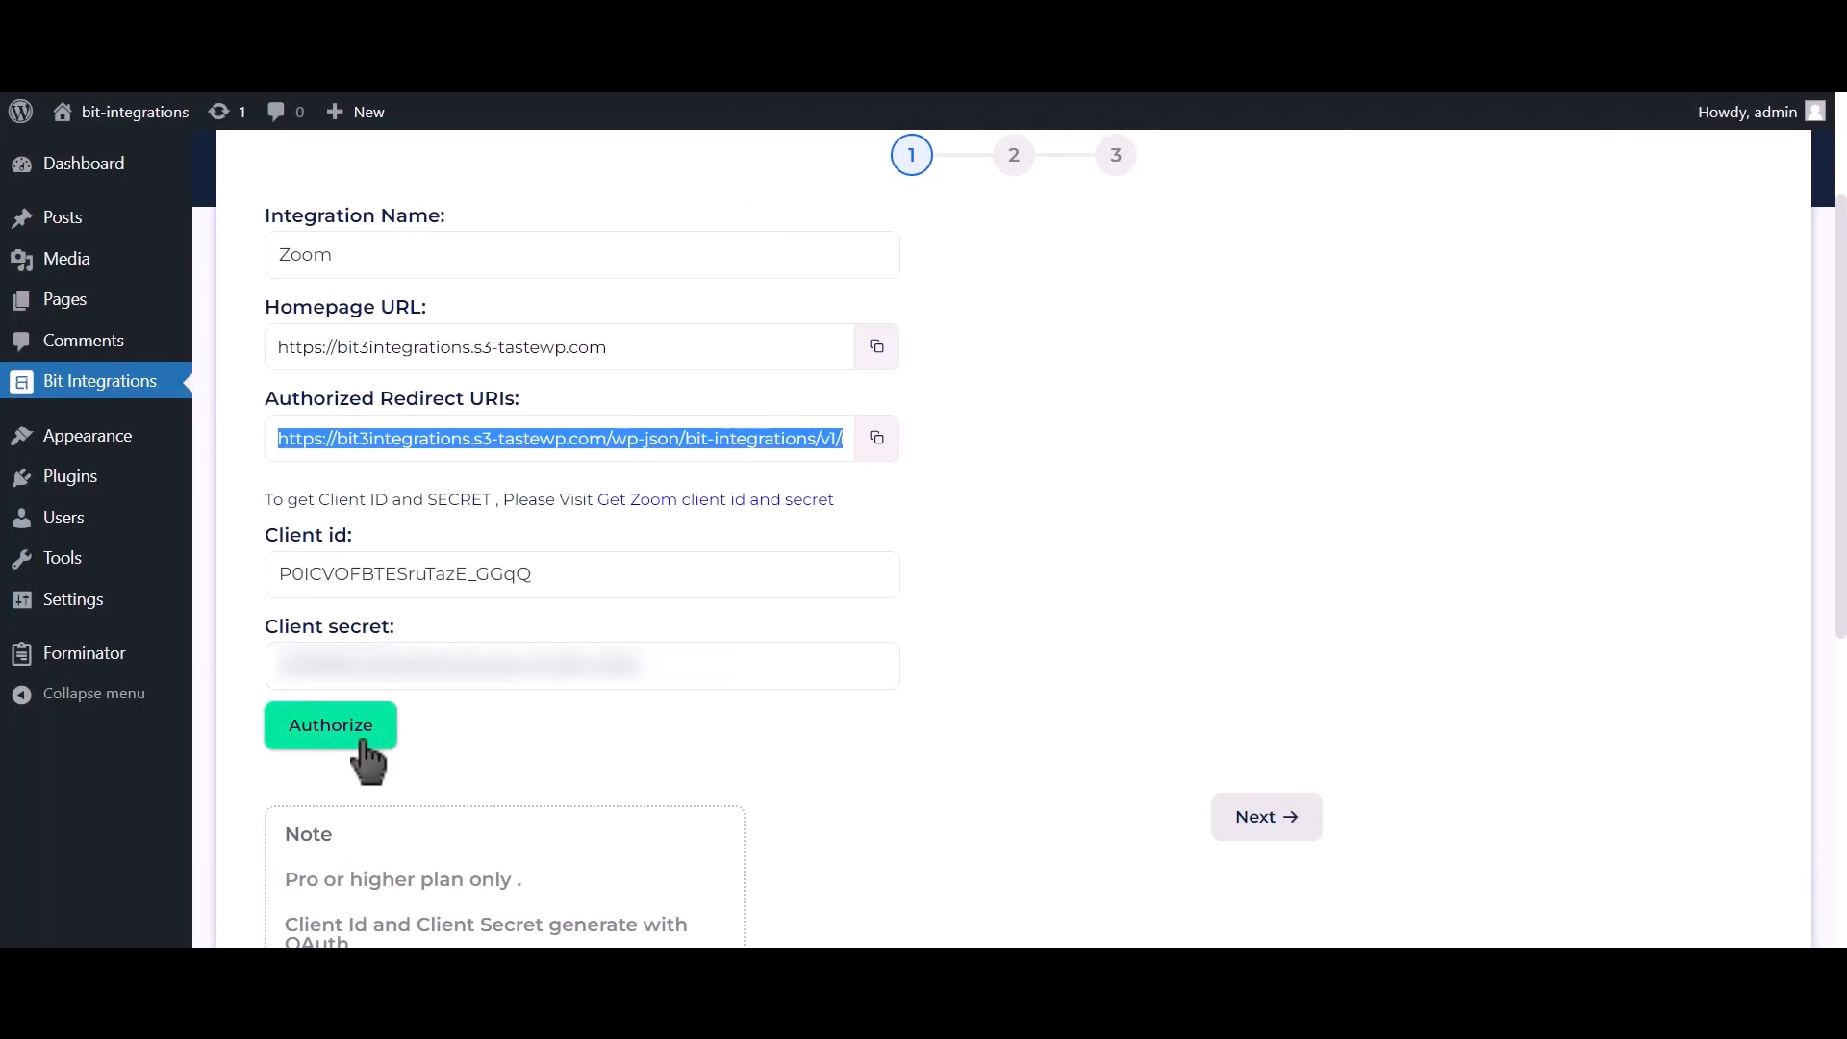
# Step: Authorize Bit Integrations to access the Zoom account and move on to field mapping
pyautogui.click(363, 745)
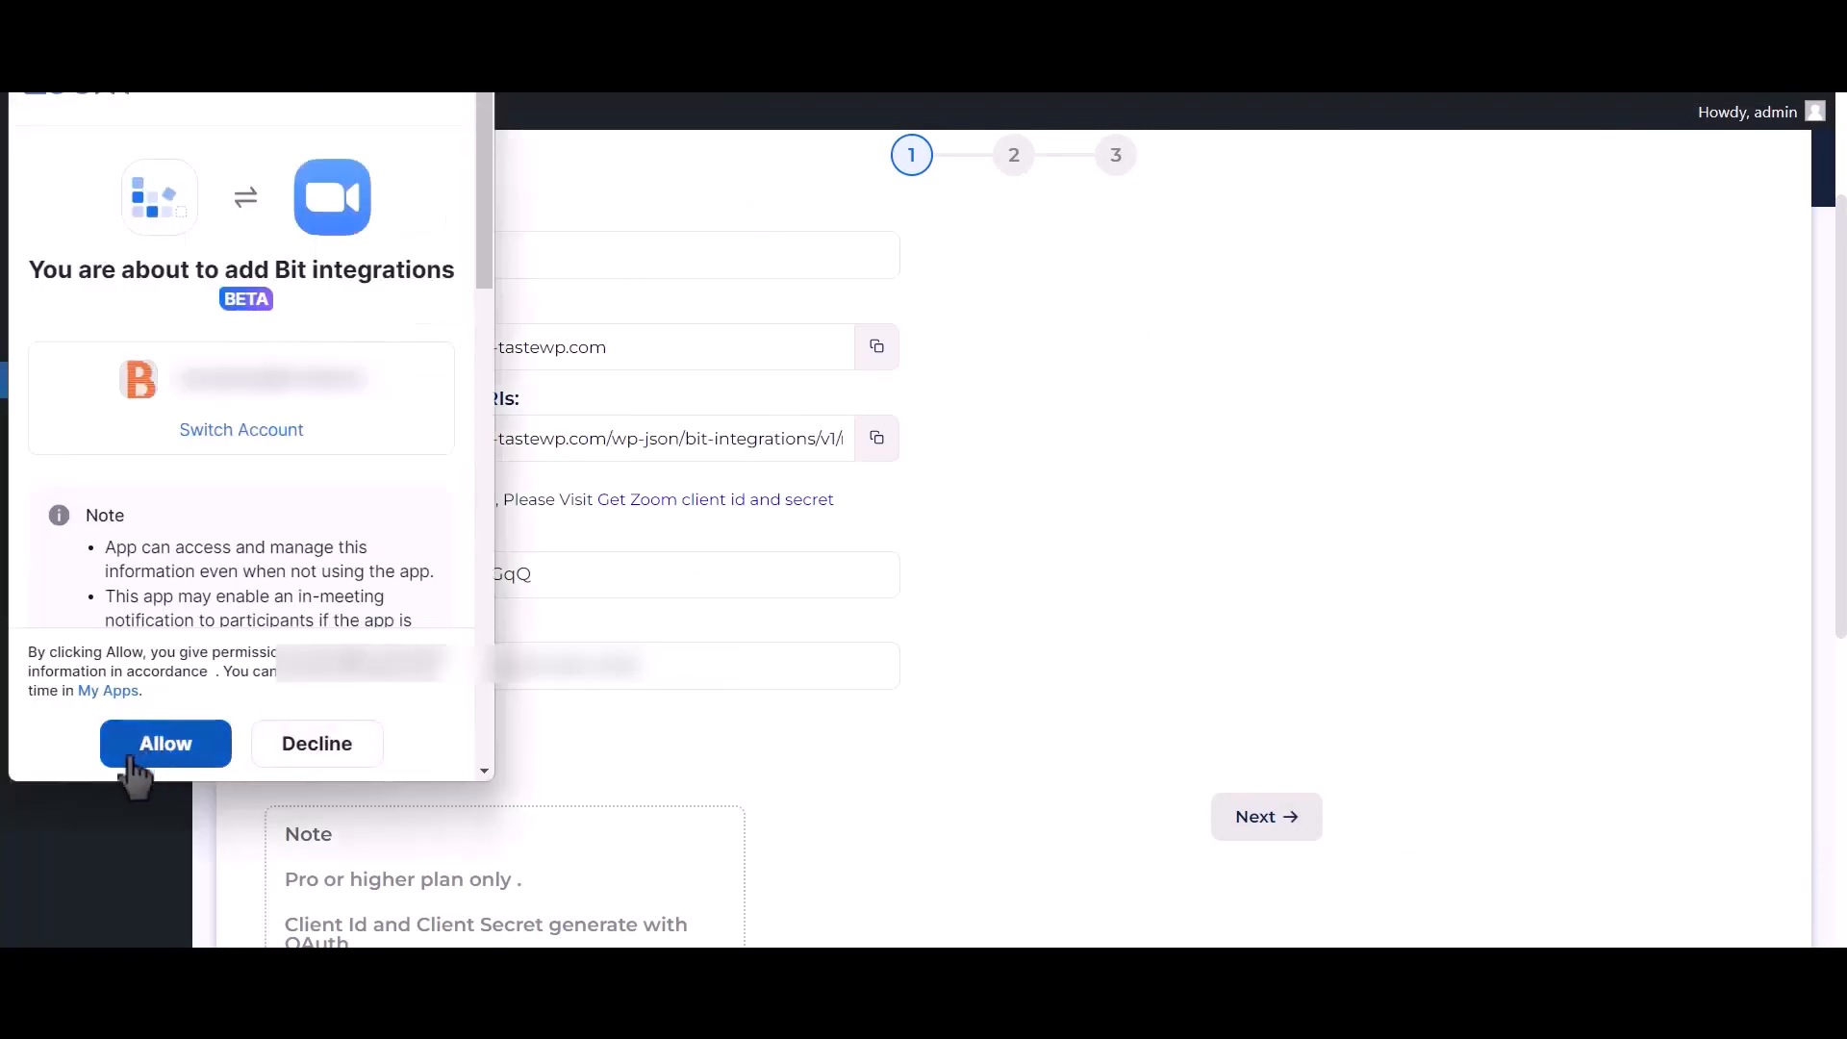
pyautogui.click(188, 747)
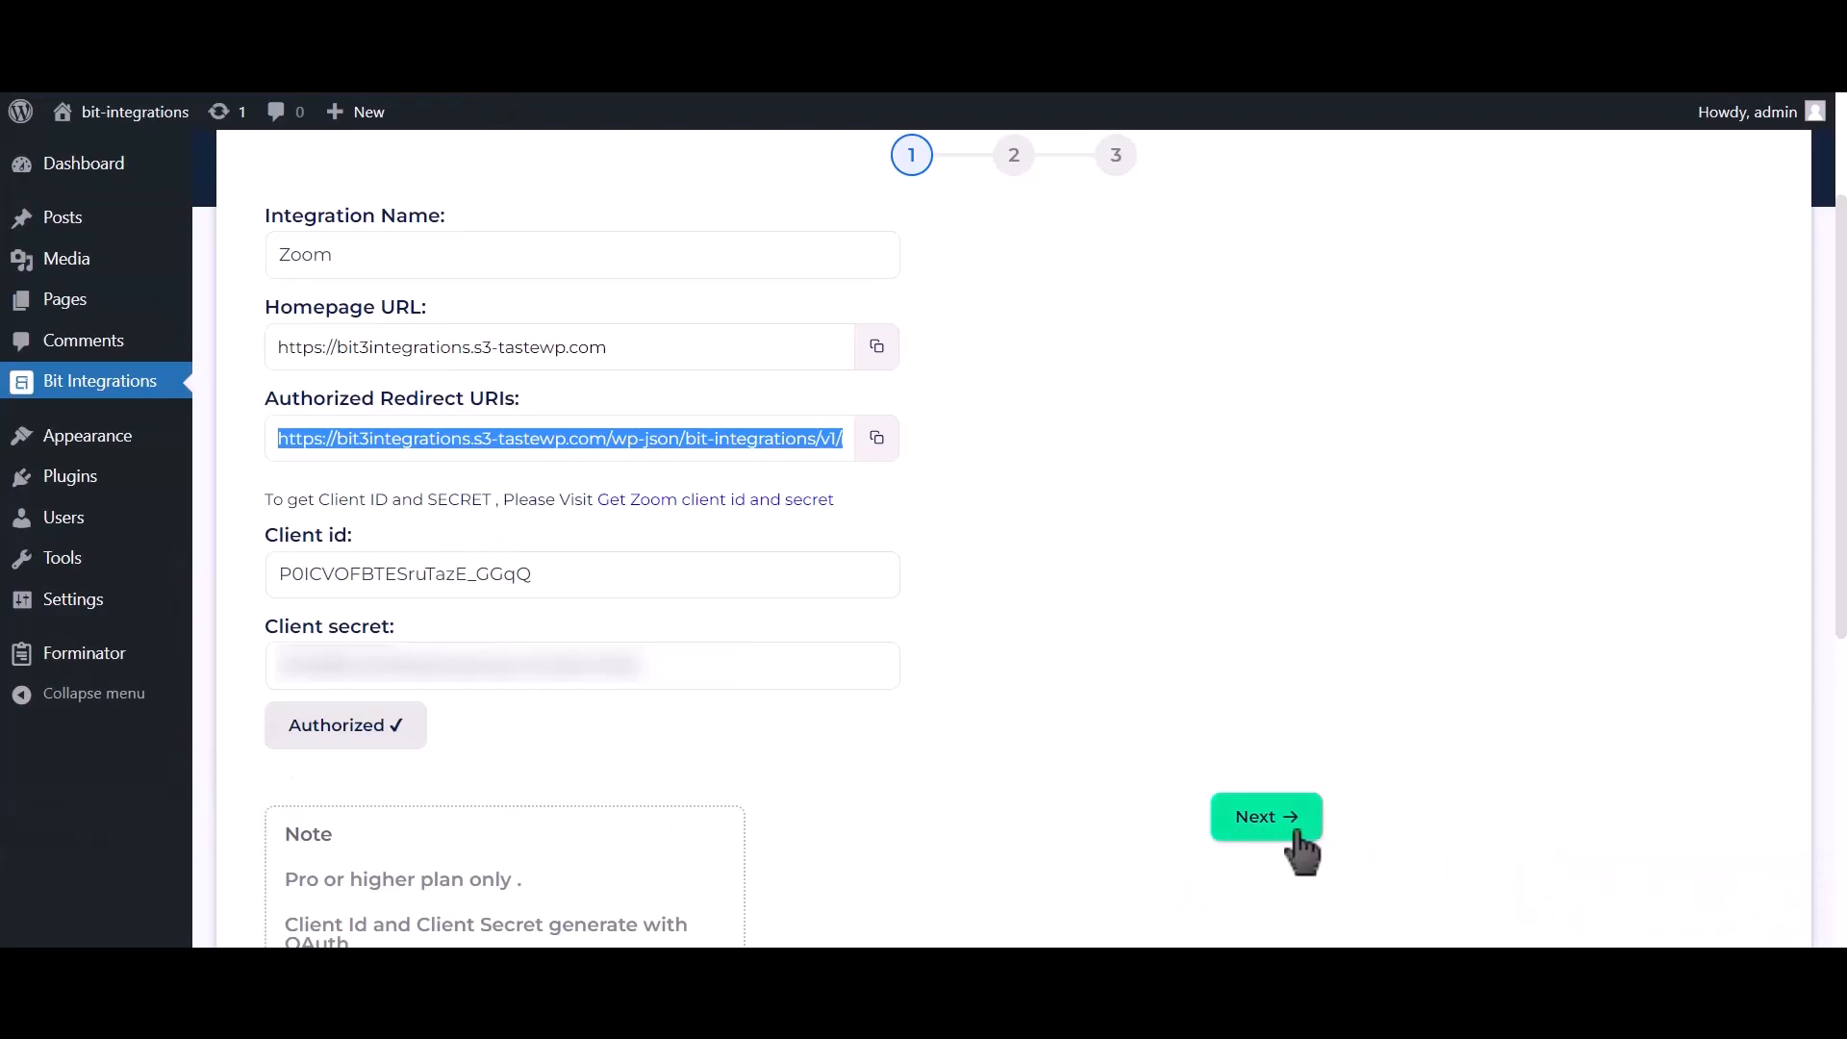
pyautogui.click(1268, 827)
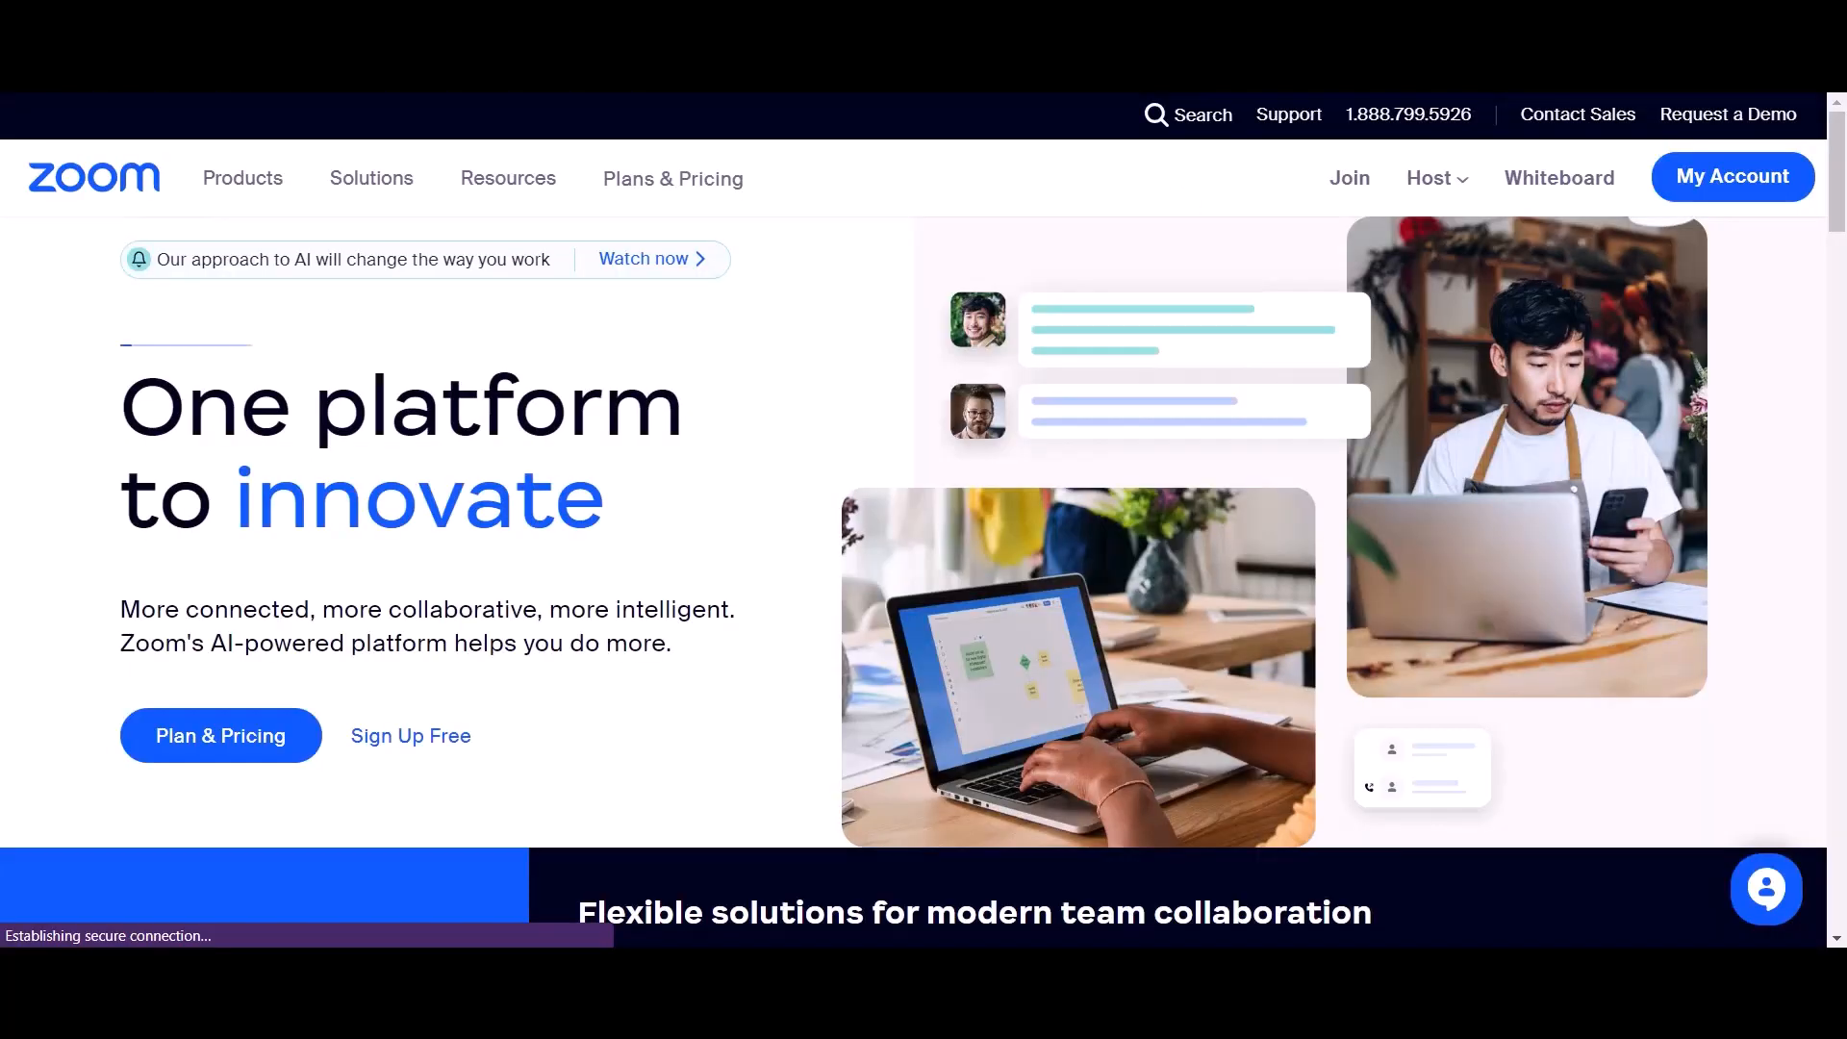
# Step: Schedule a Zoom meeting titled 'Bit Integrations' with Registration Required ticked, and save it
pyautogui.click(1729, 193)
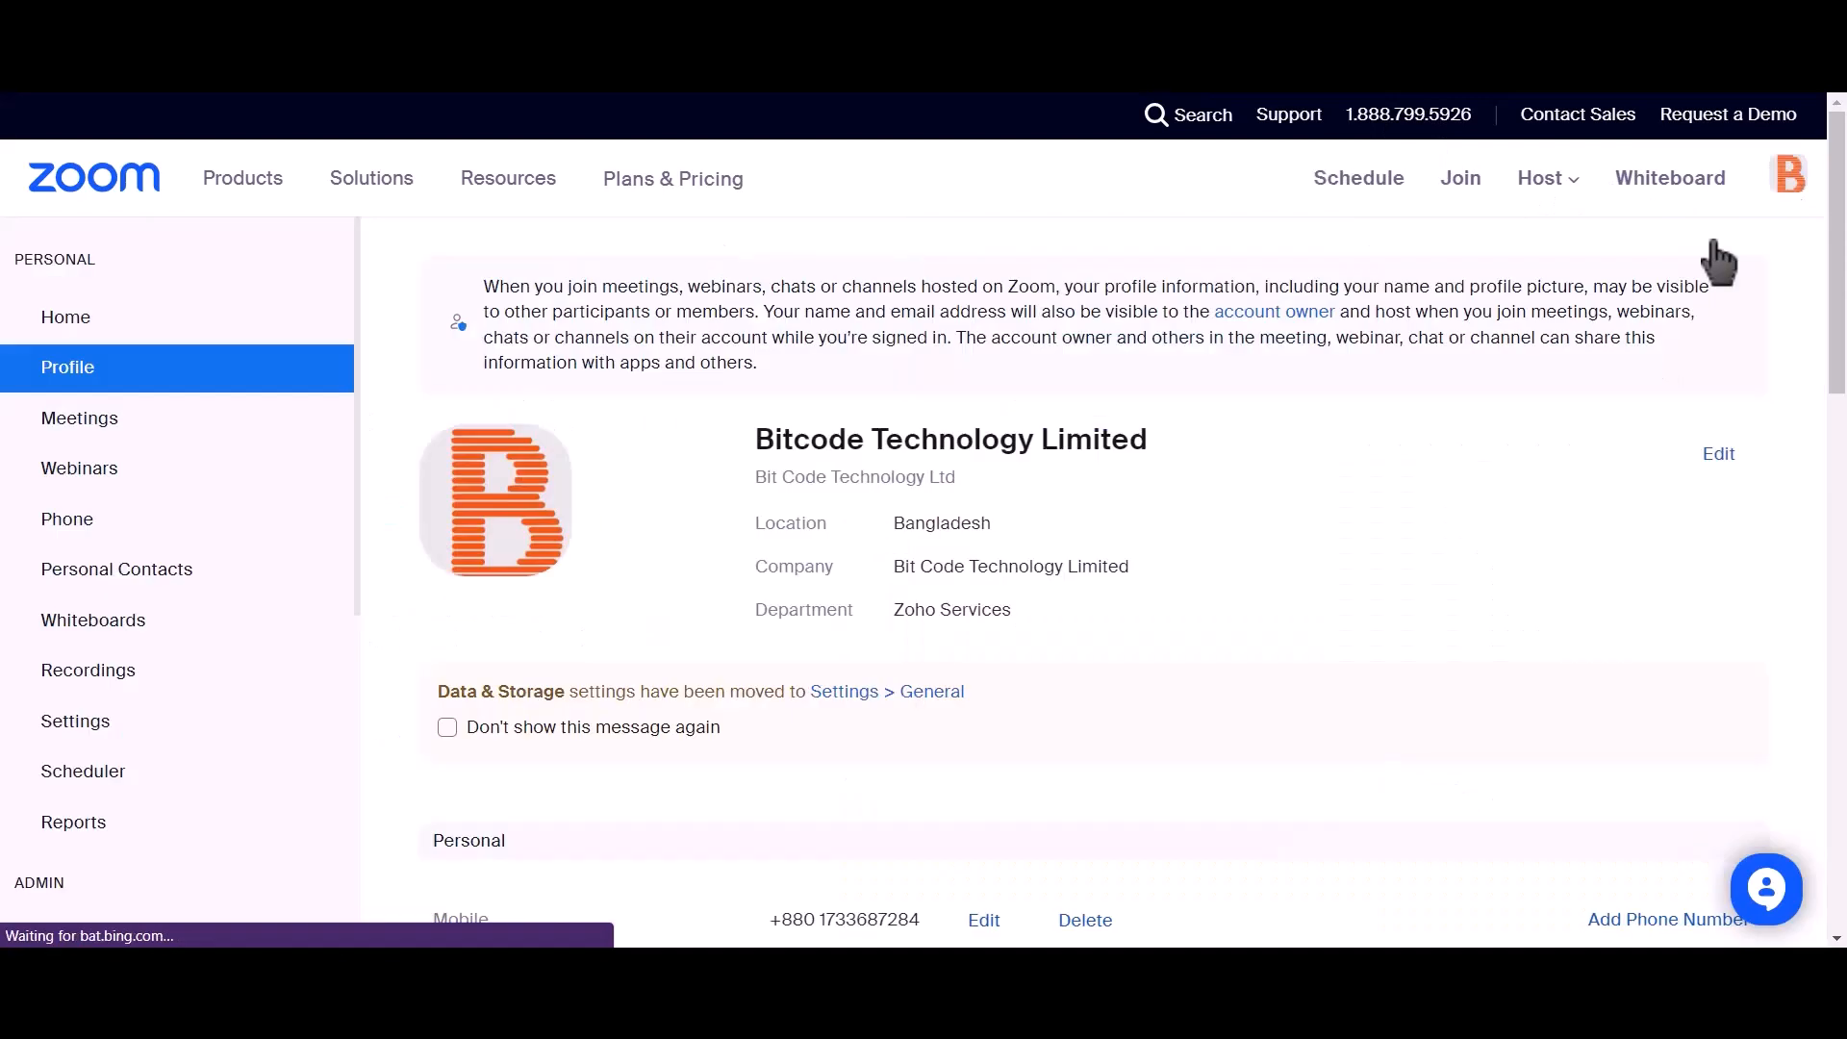
pyautogui.click(152, 441)
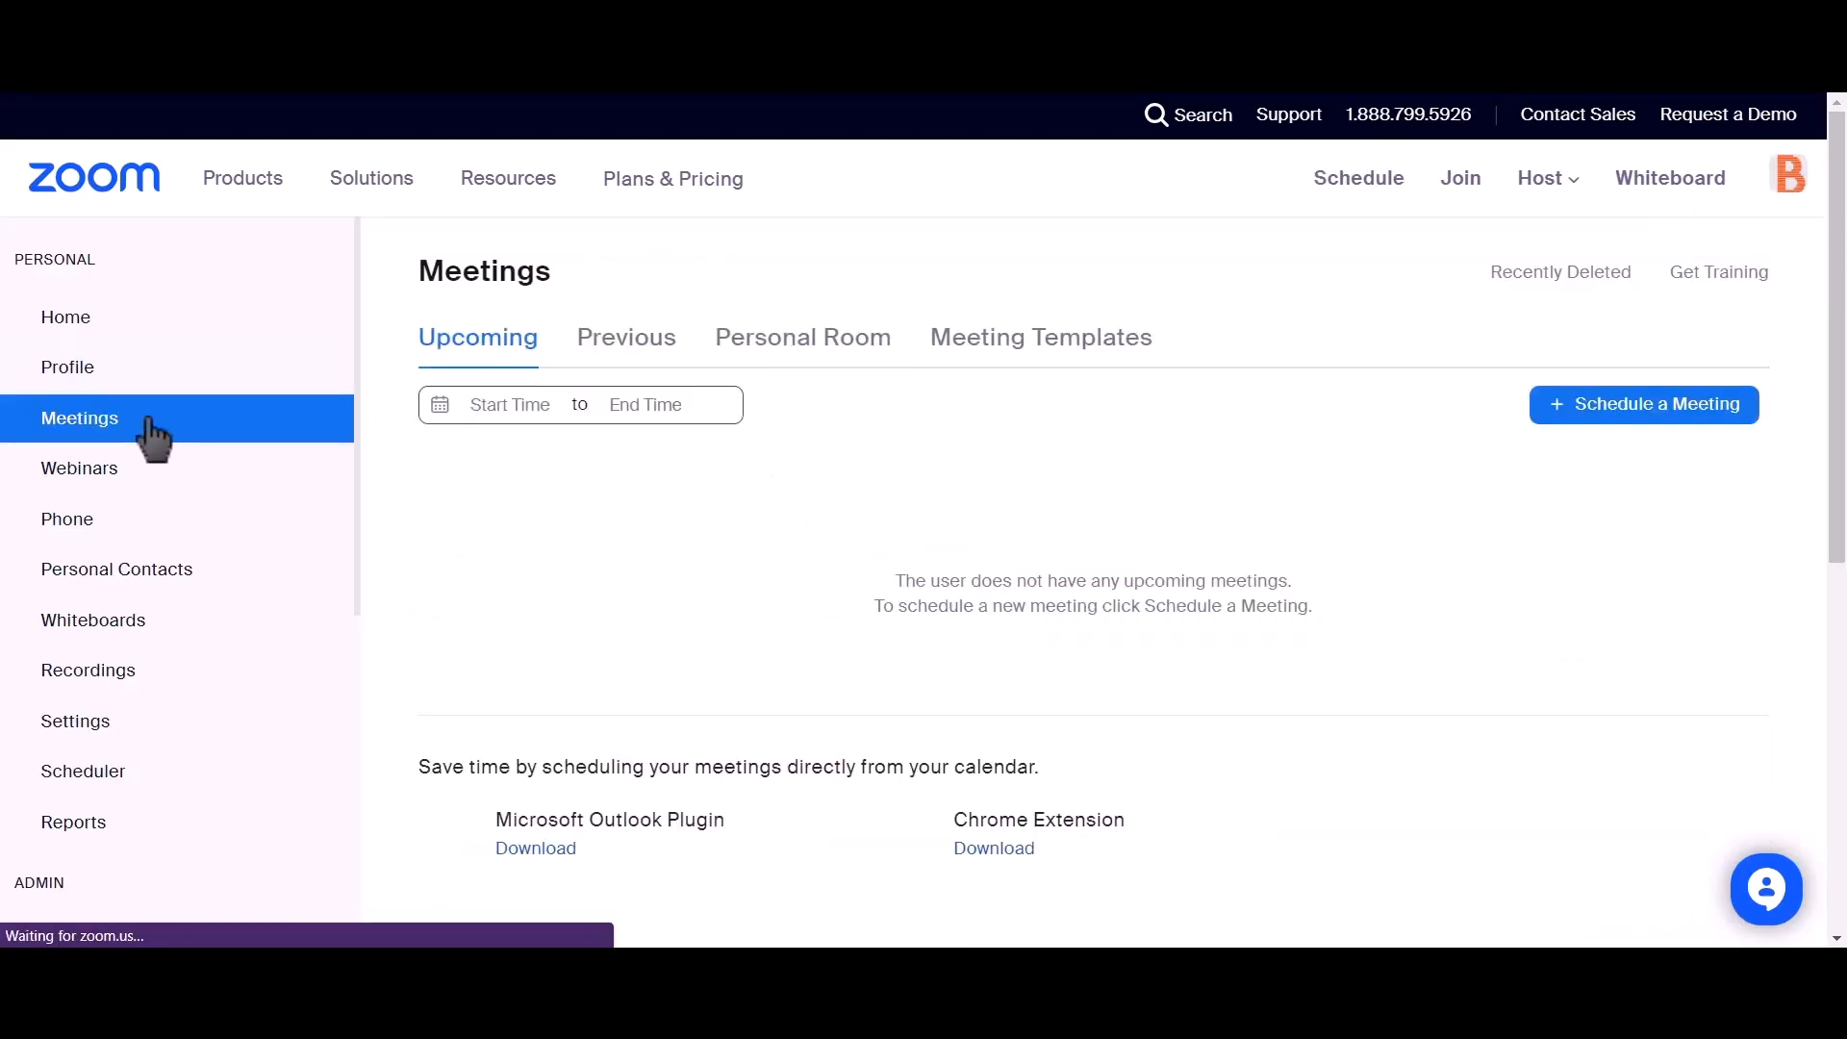
pyautogui.click(1671, 426)
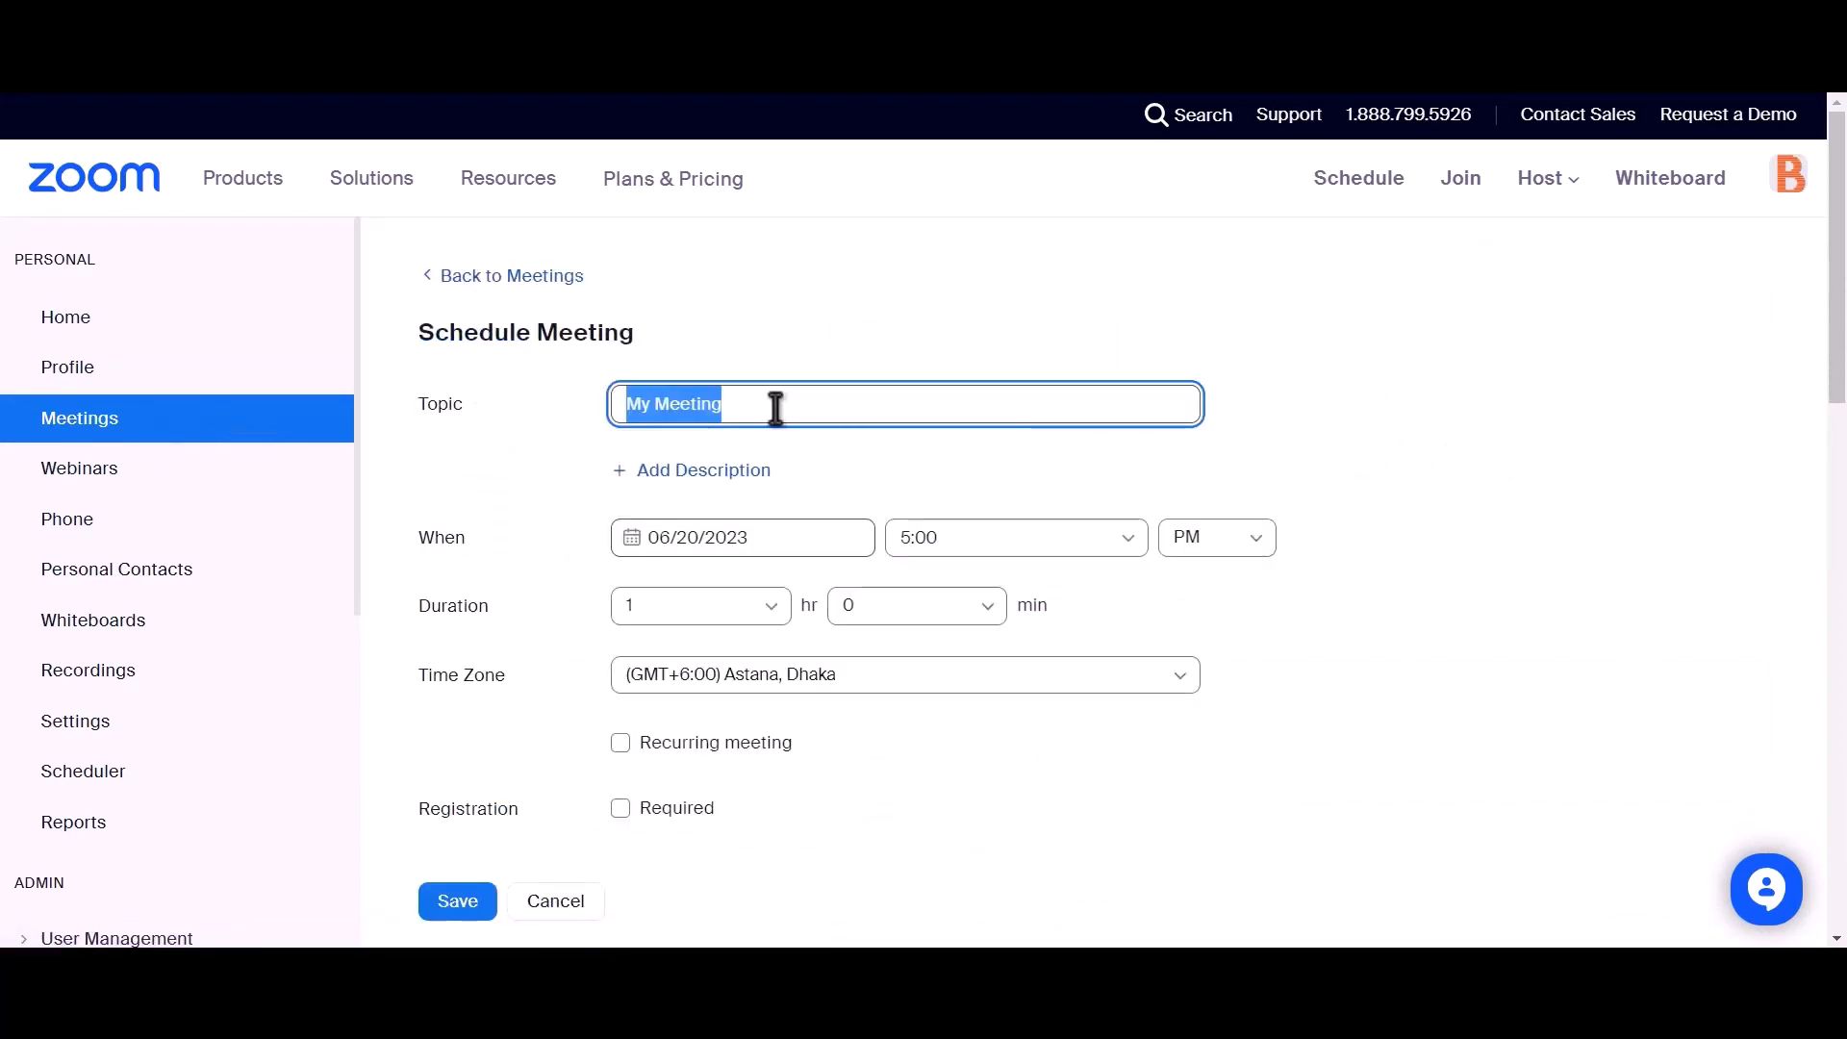
pyautogui.write('Bi')
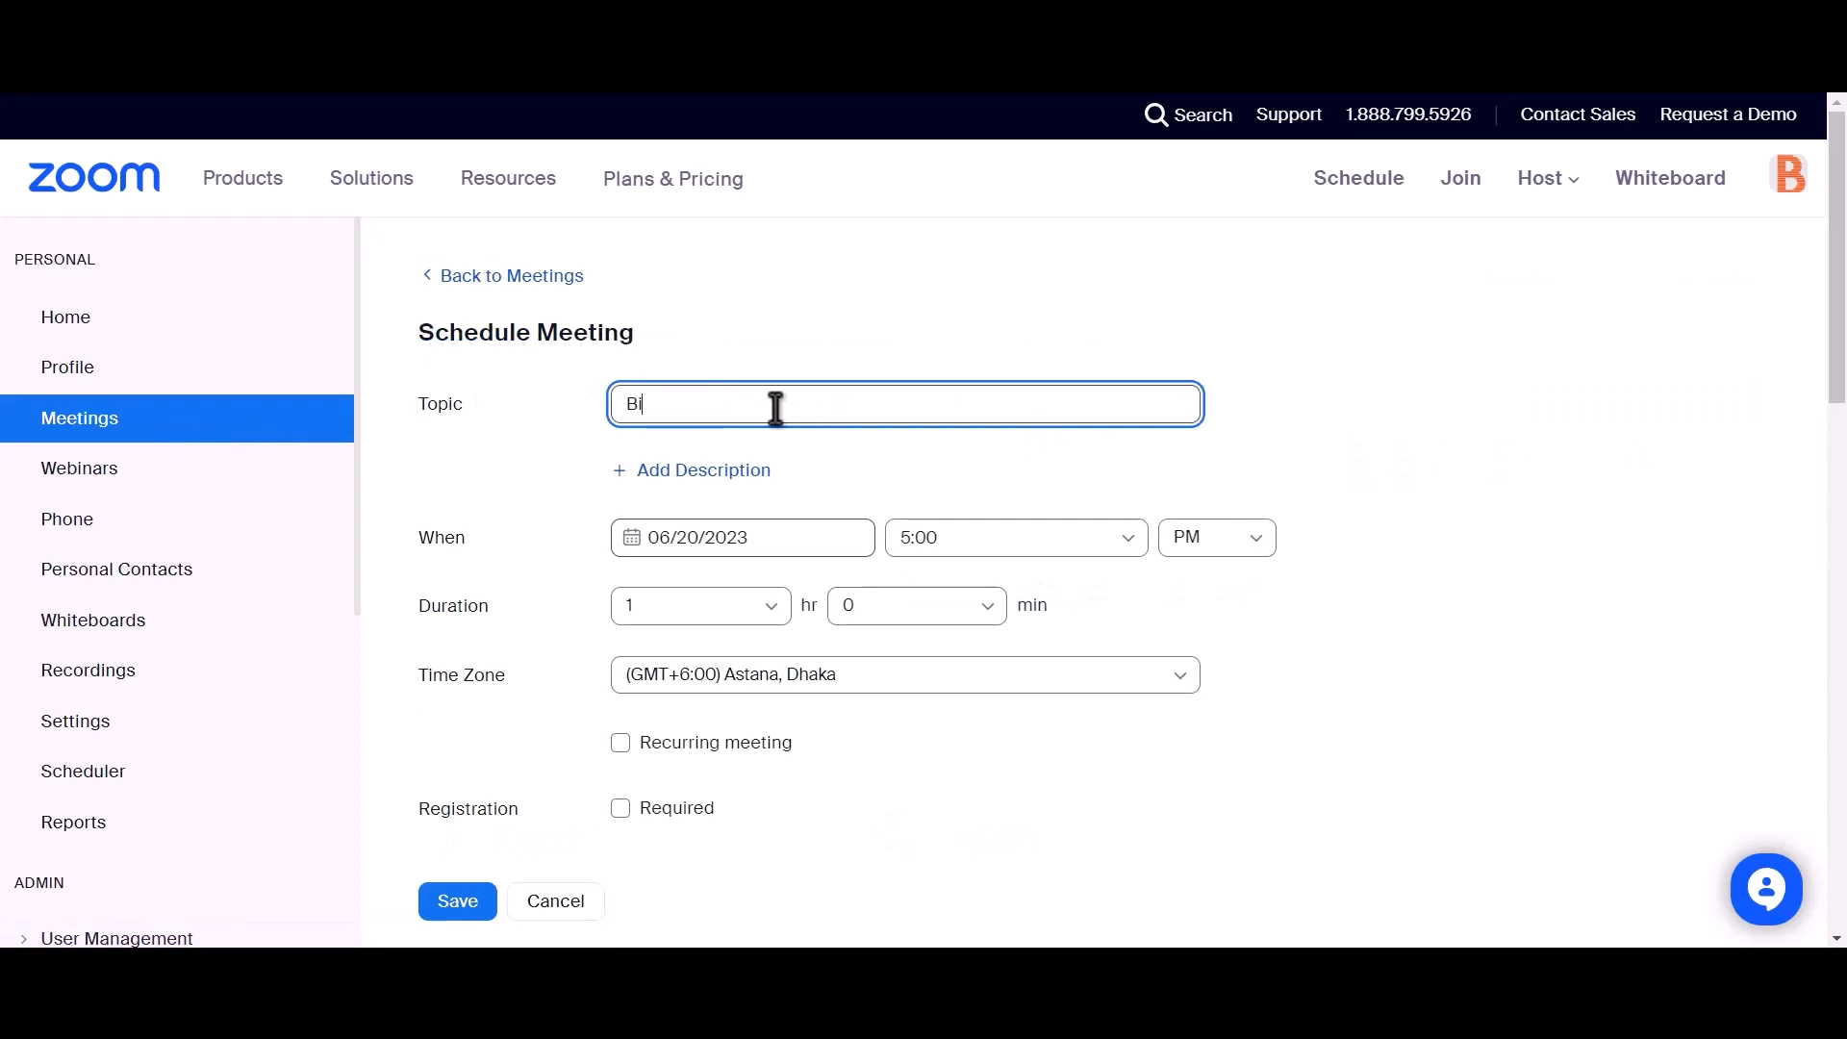
pyautogui.write('t Integrations')
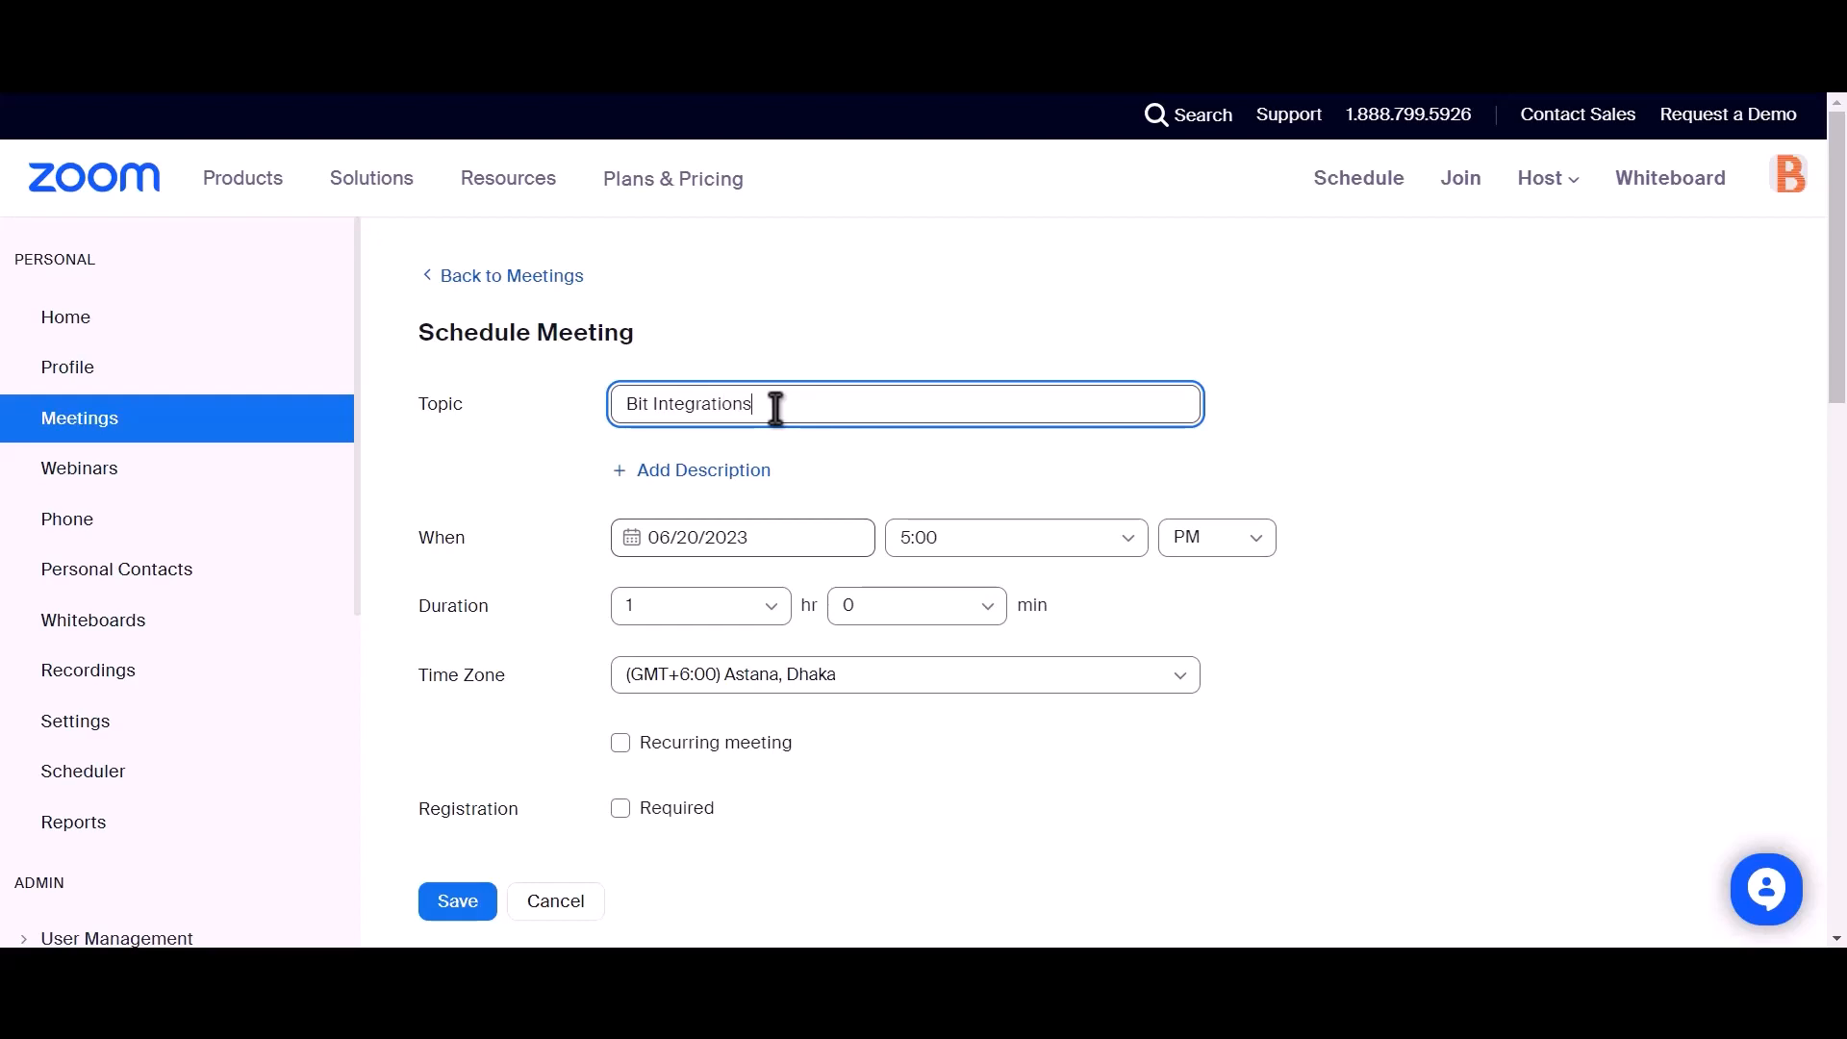
pyautogui.scroll(-2, 776, 408)
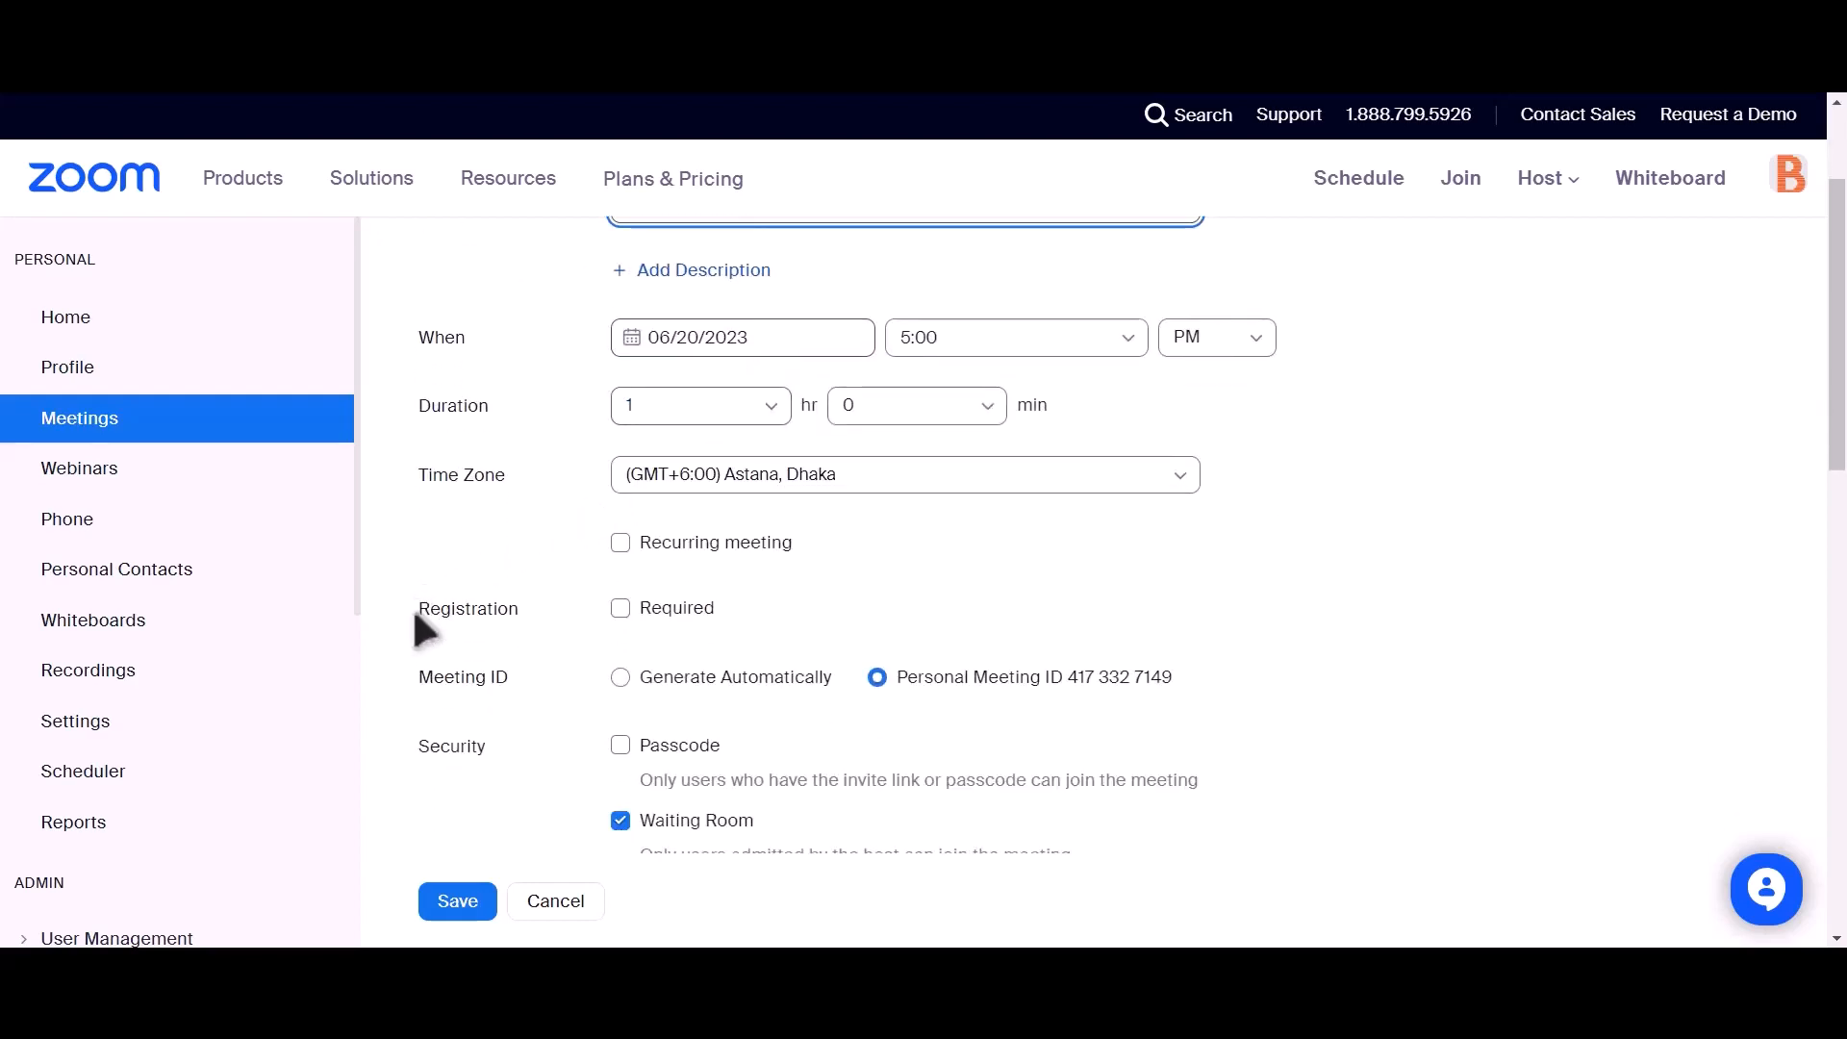
pyautogui.moveTo(415, 612); pyautogui.dragTo(517, 608)
pyautogui.click(619, 610)
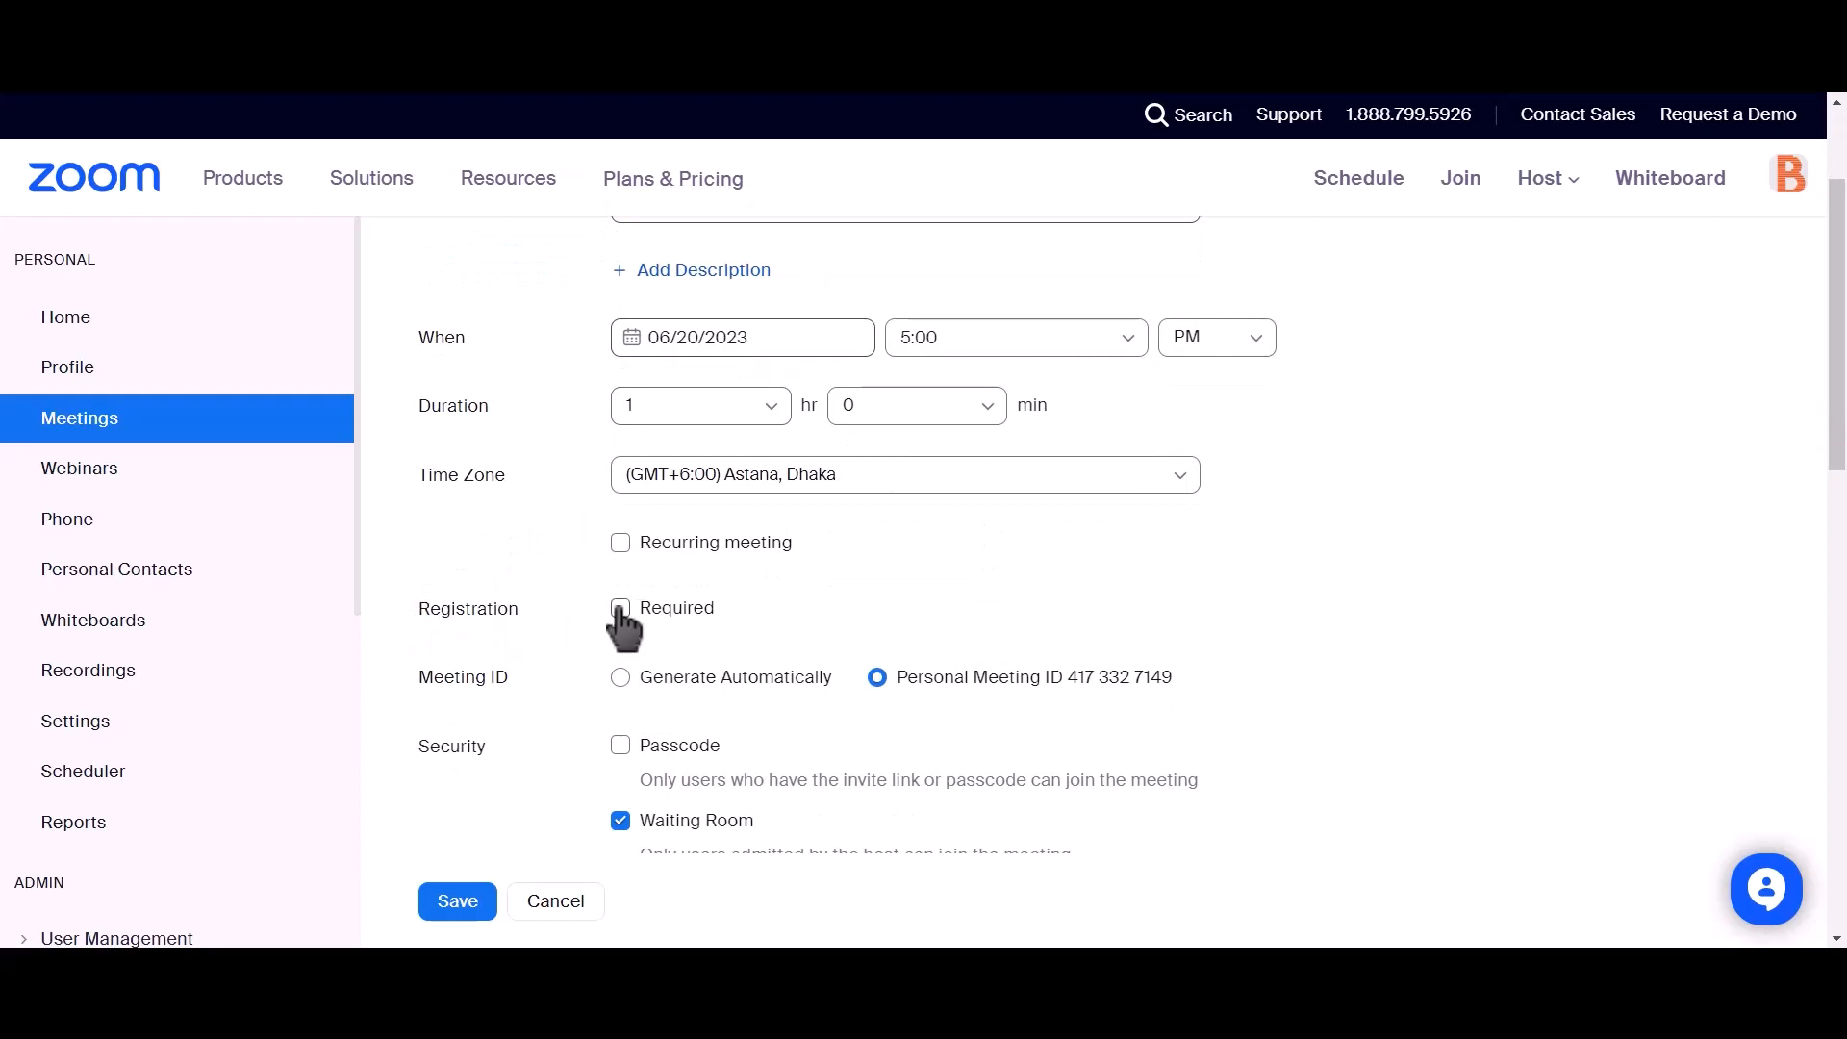
pyautogui.click(620, 609)
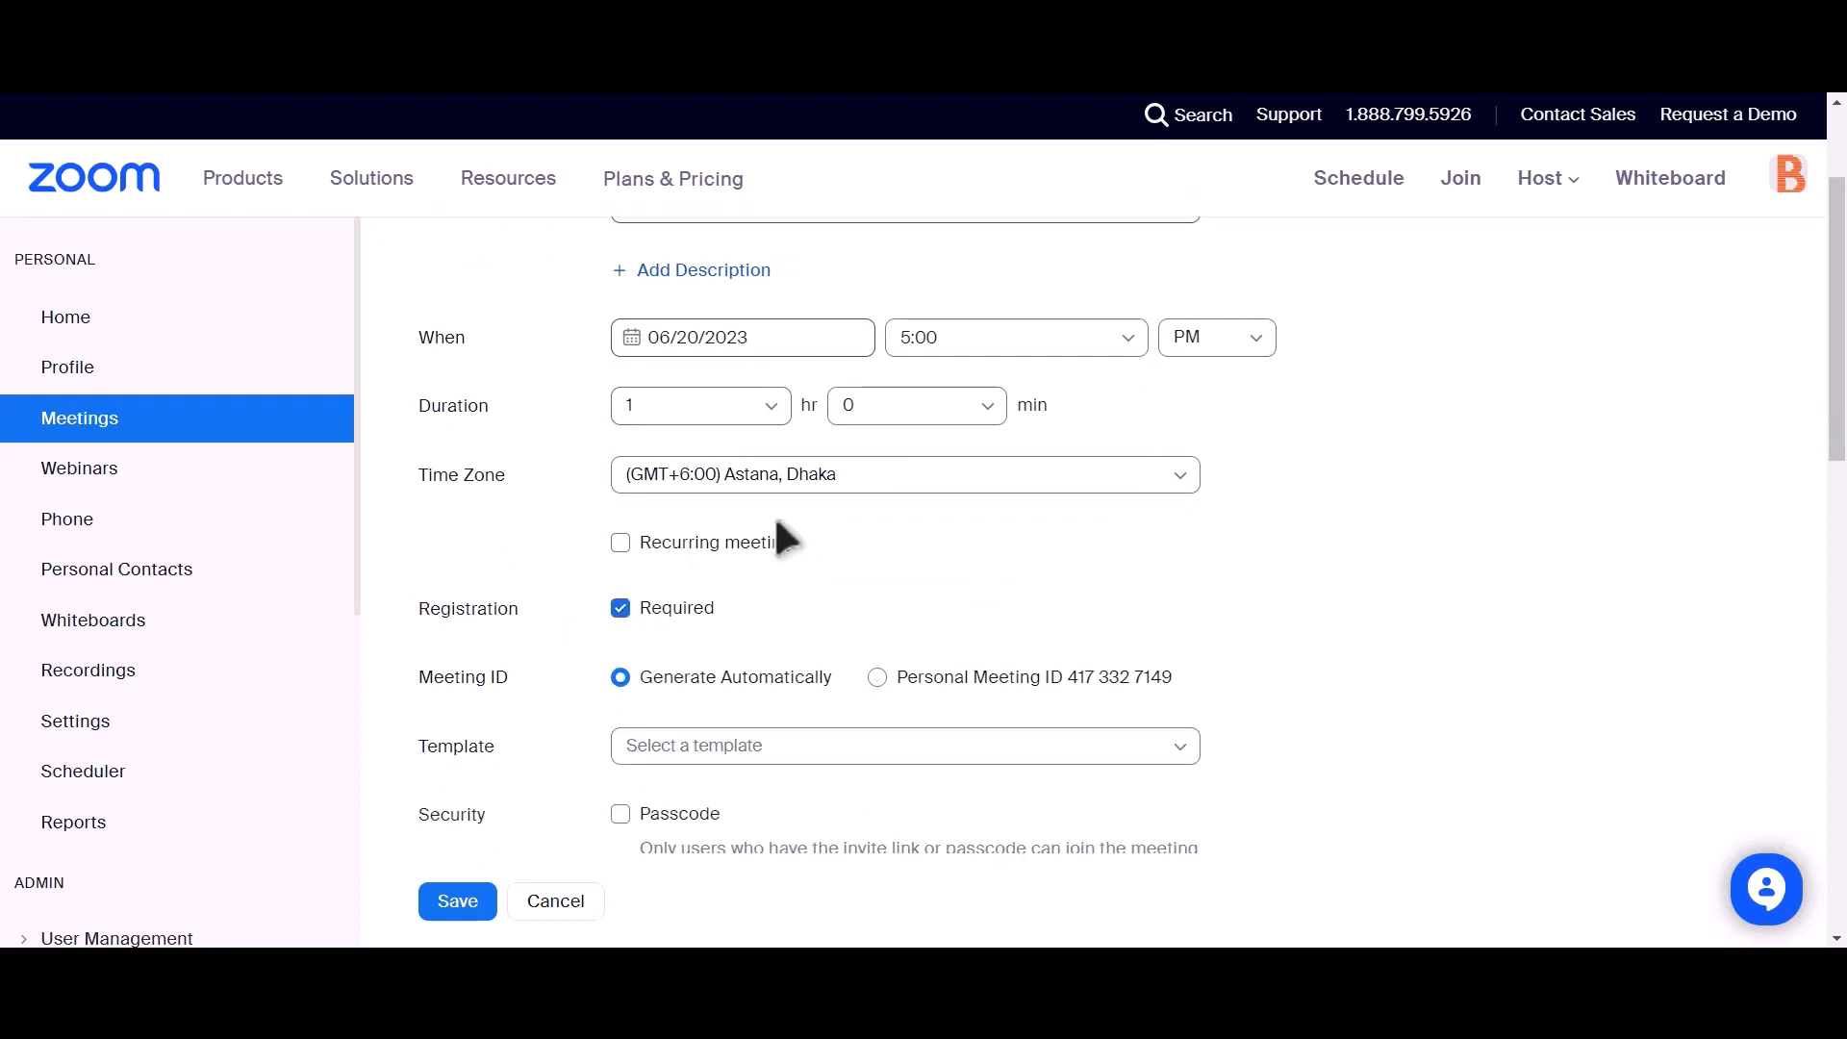
pyautogui.scroll(-4, 734, 536)
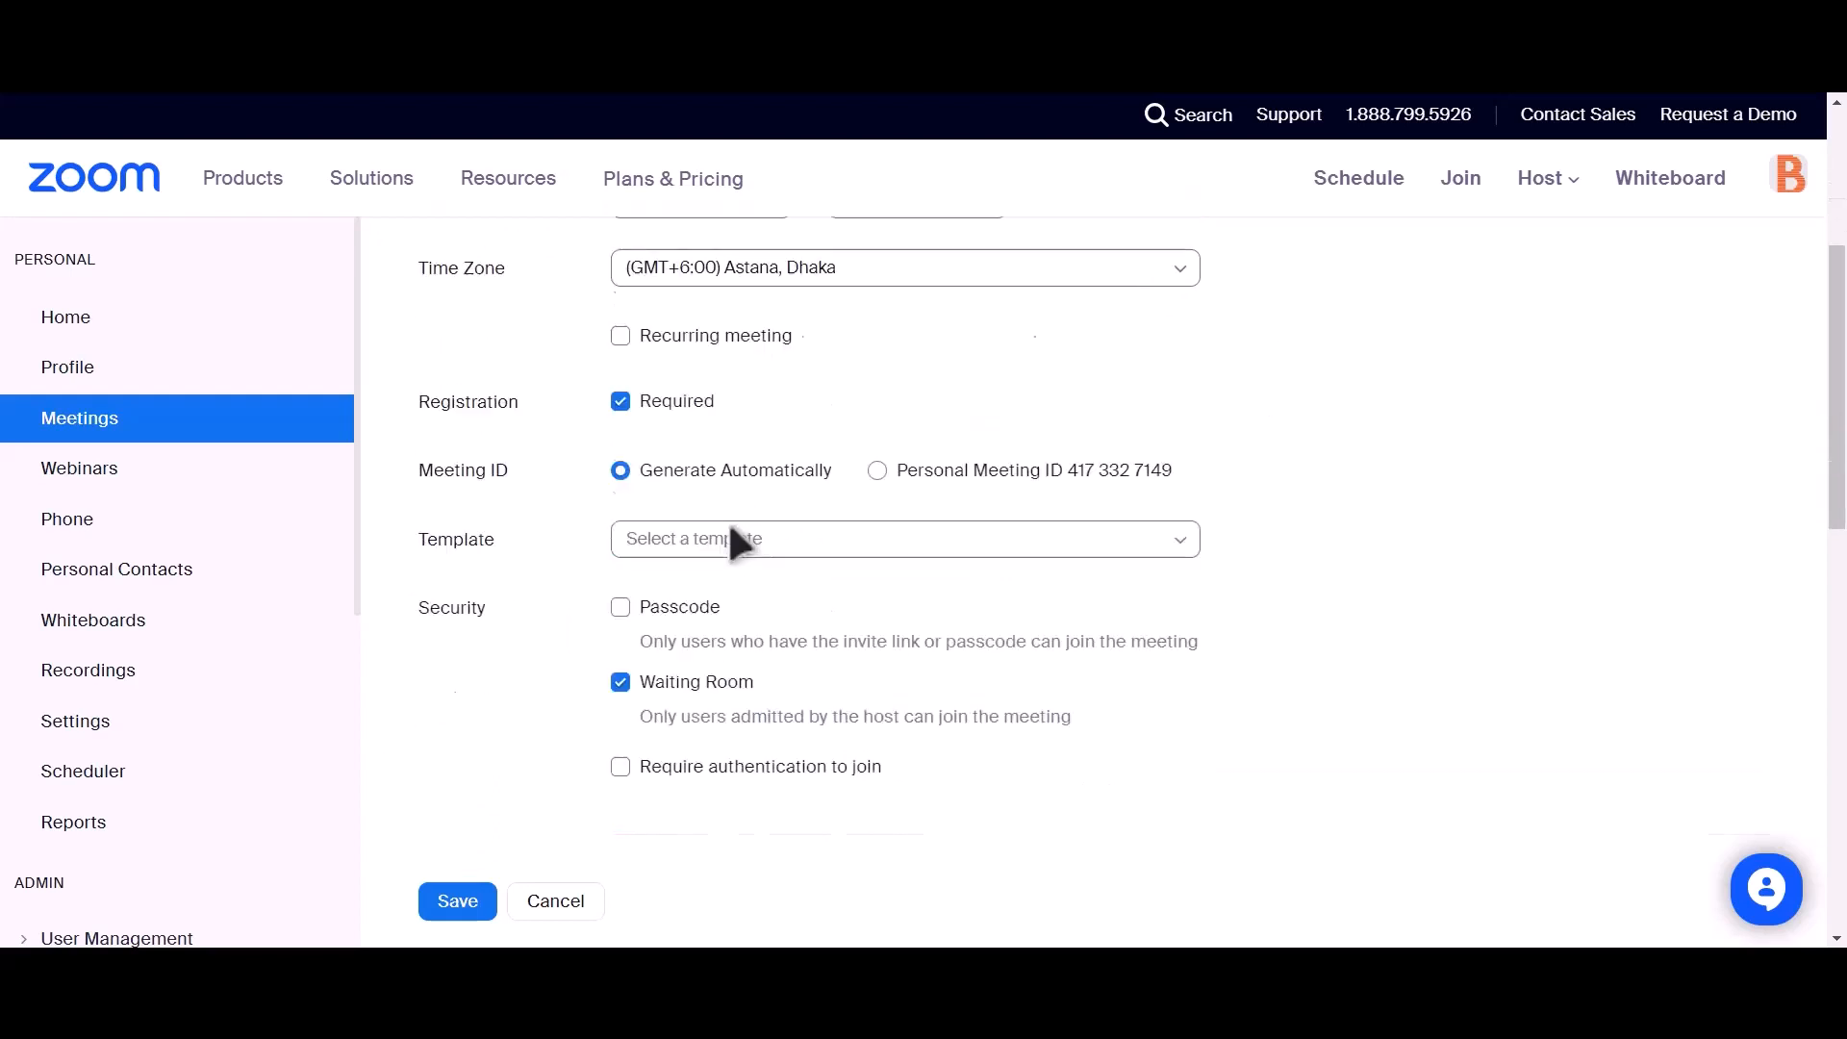
pyautogui.click(448, 900)
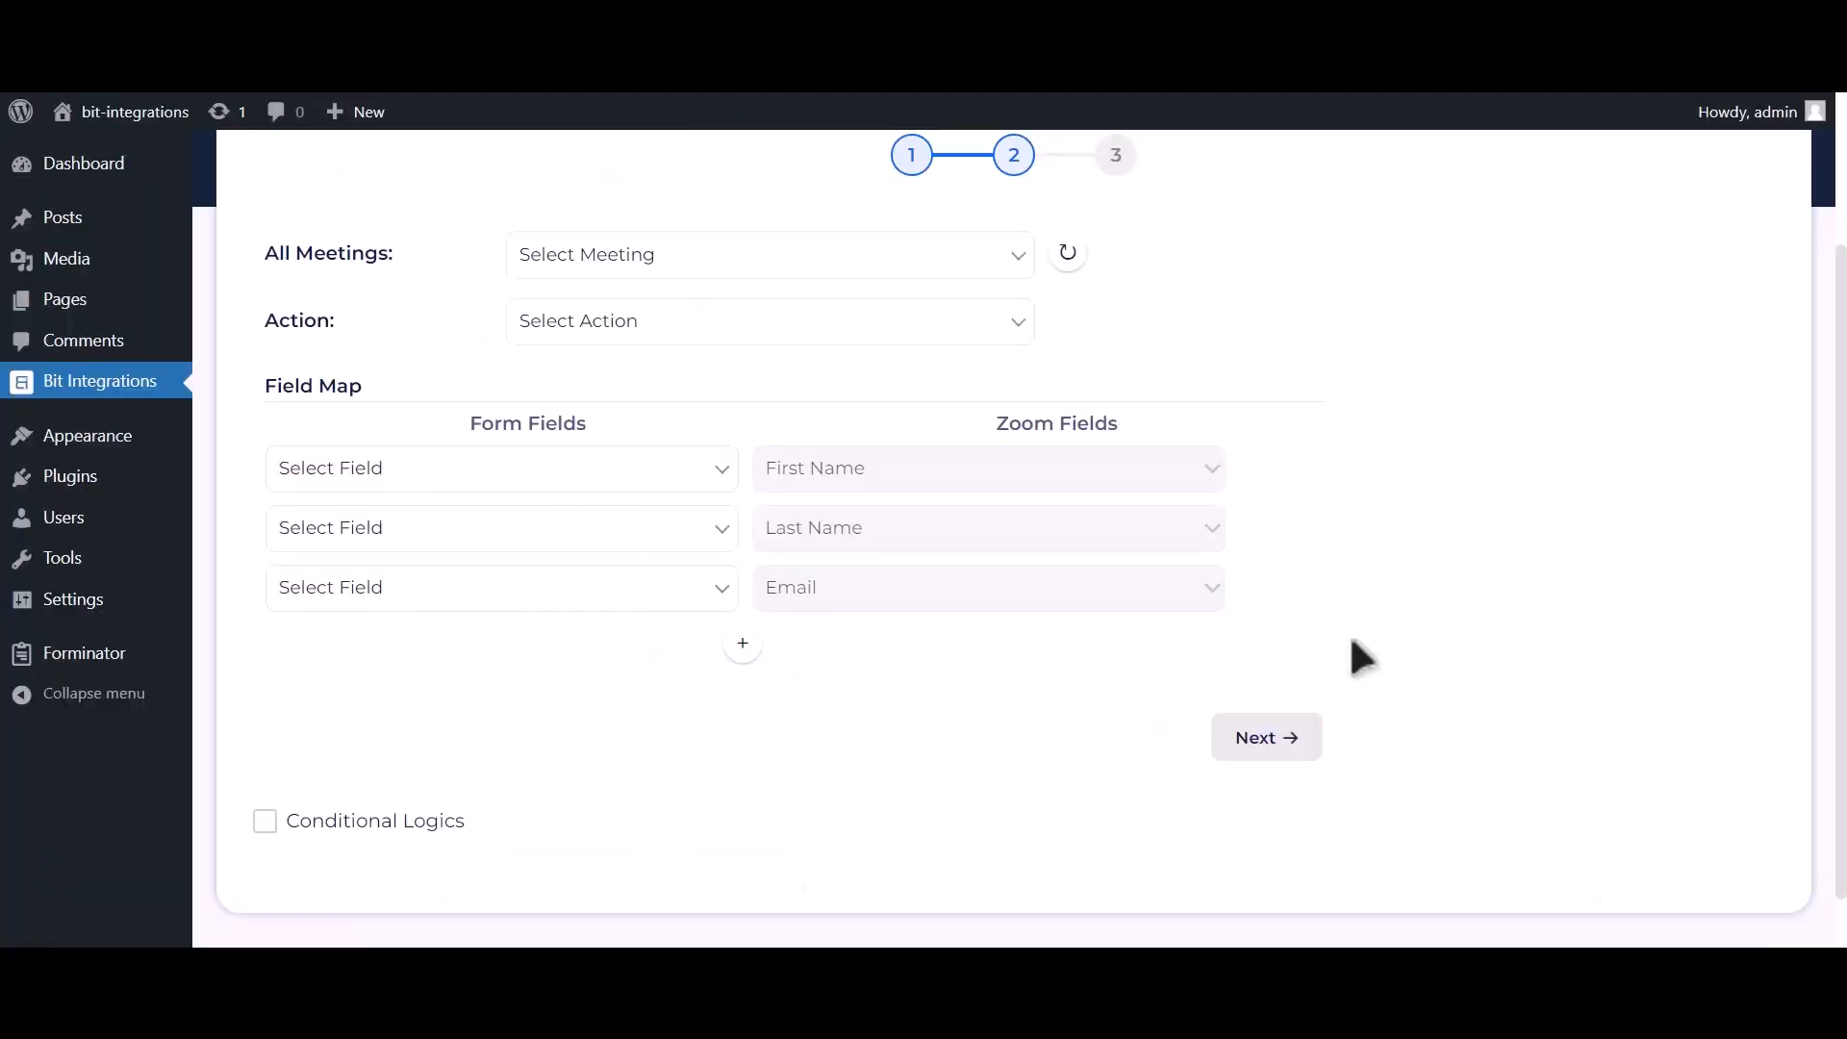
# Step: Choose the Bit Integrations meeting and the Create User action
pyautogui.click(1069, 255)
pyautogui.click(956, 262)
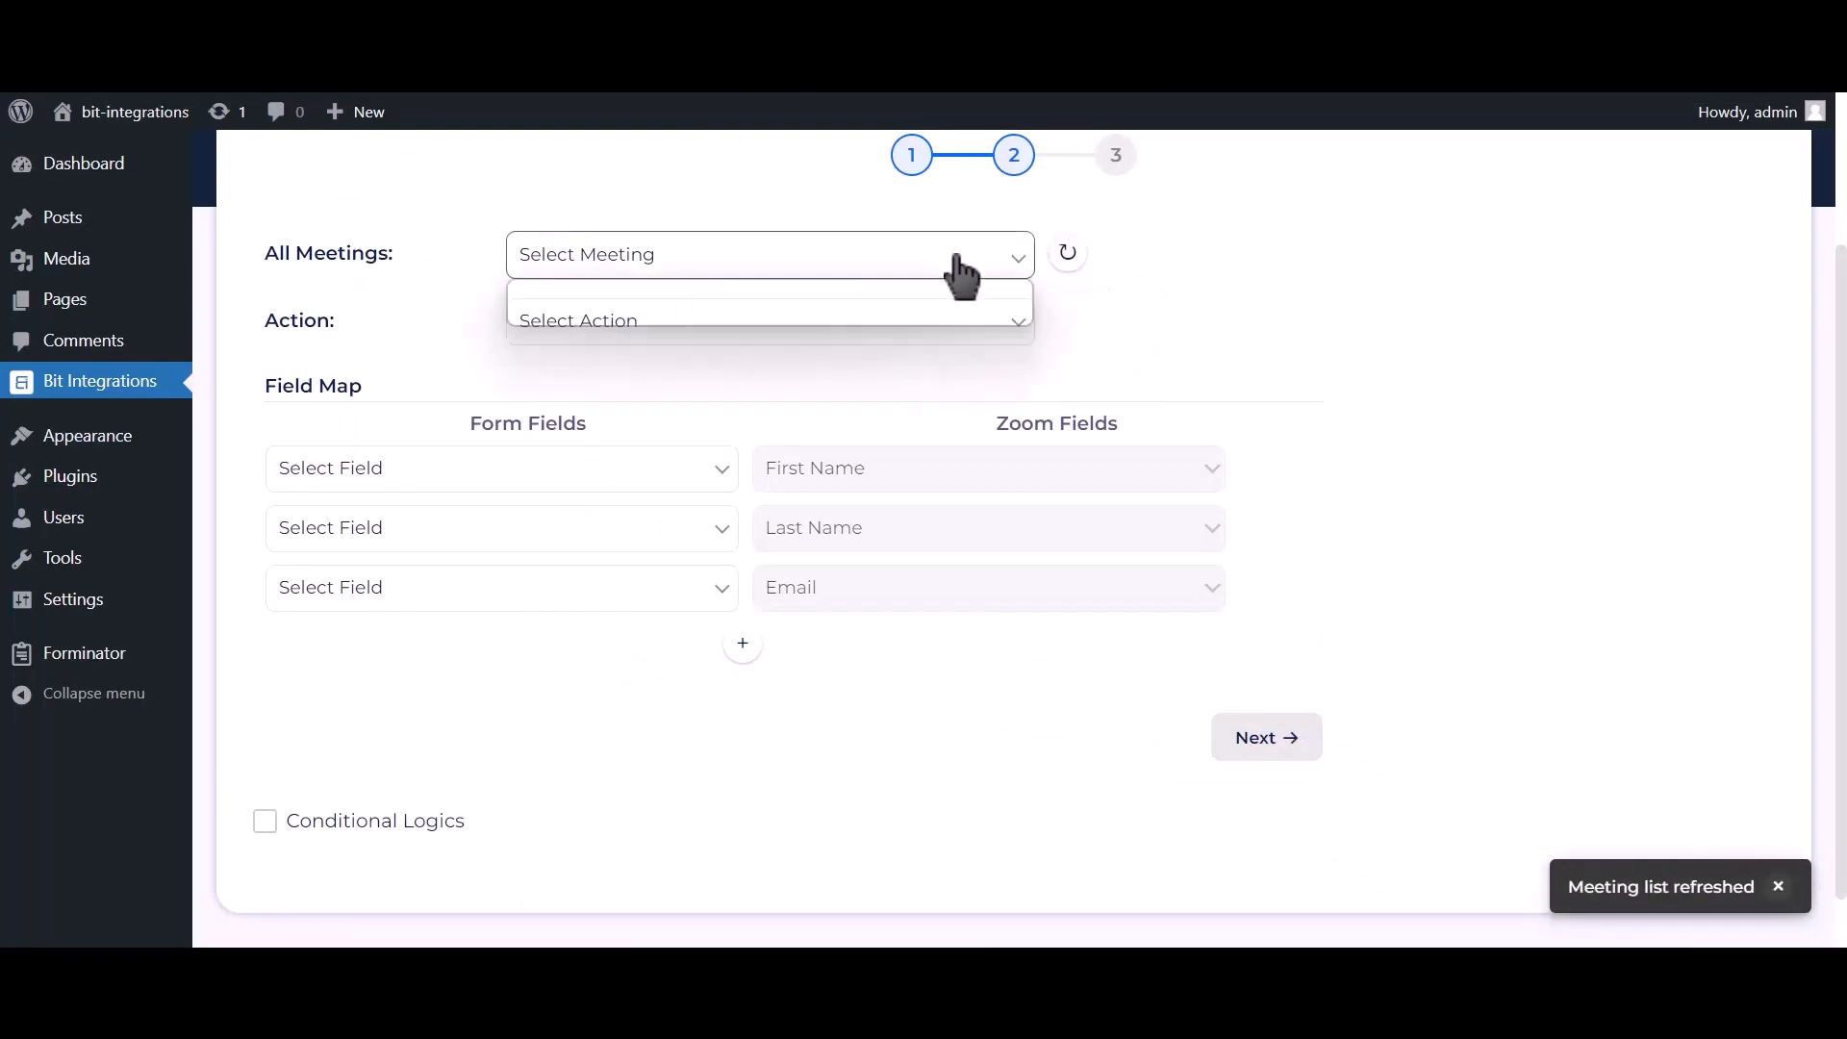
pyautogui.click(748, 315)
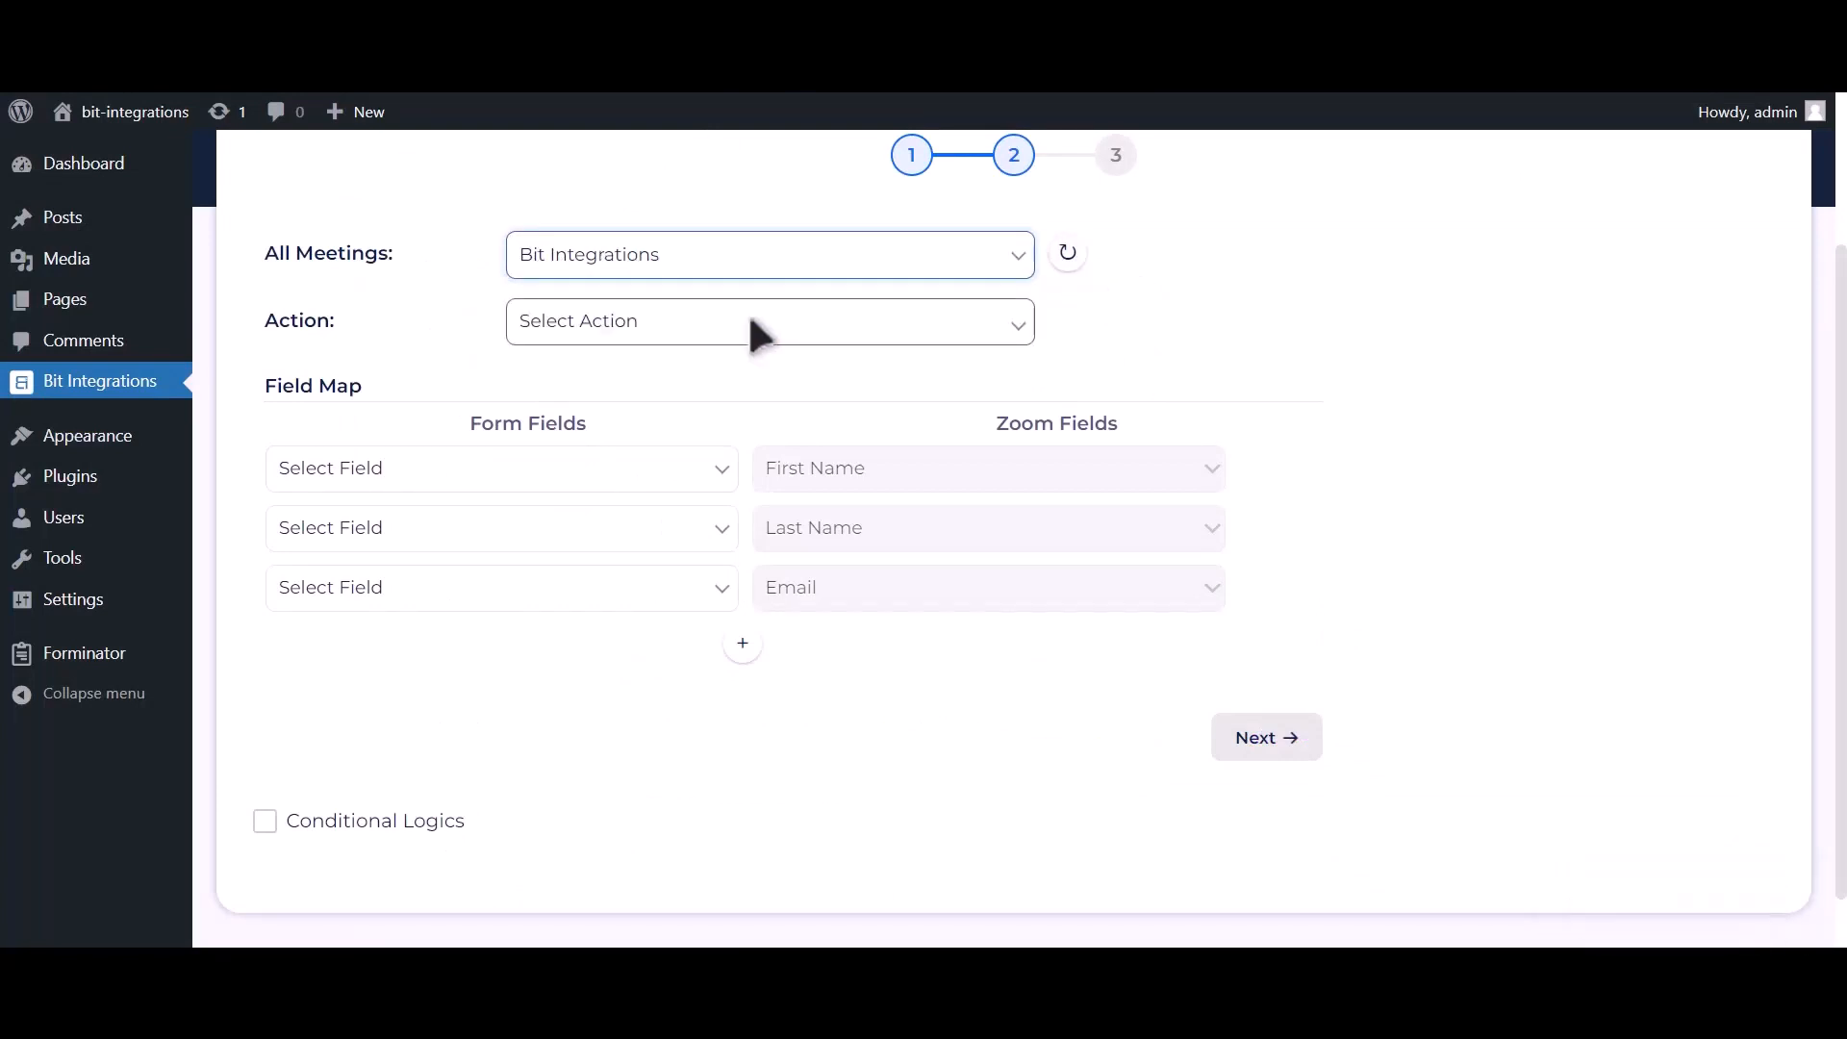
pyautogui.click(751, 321)
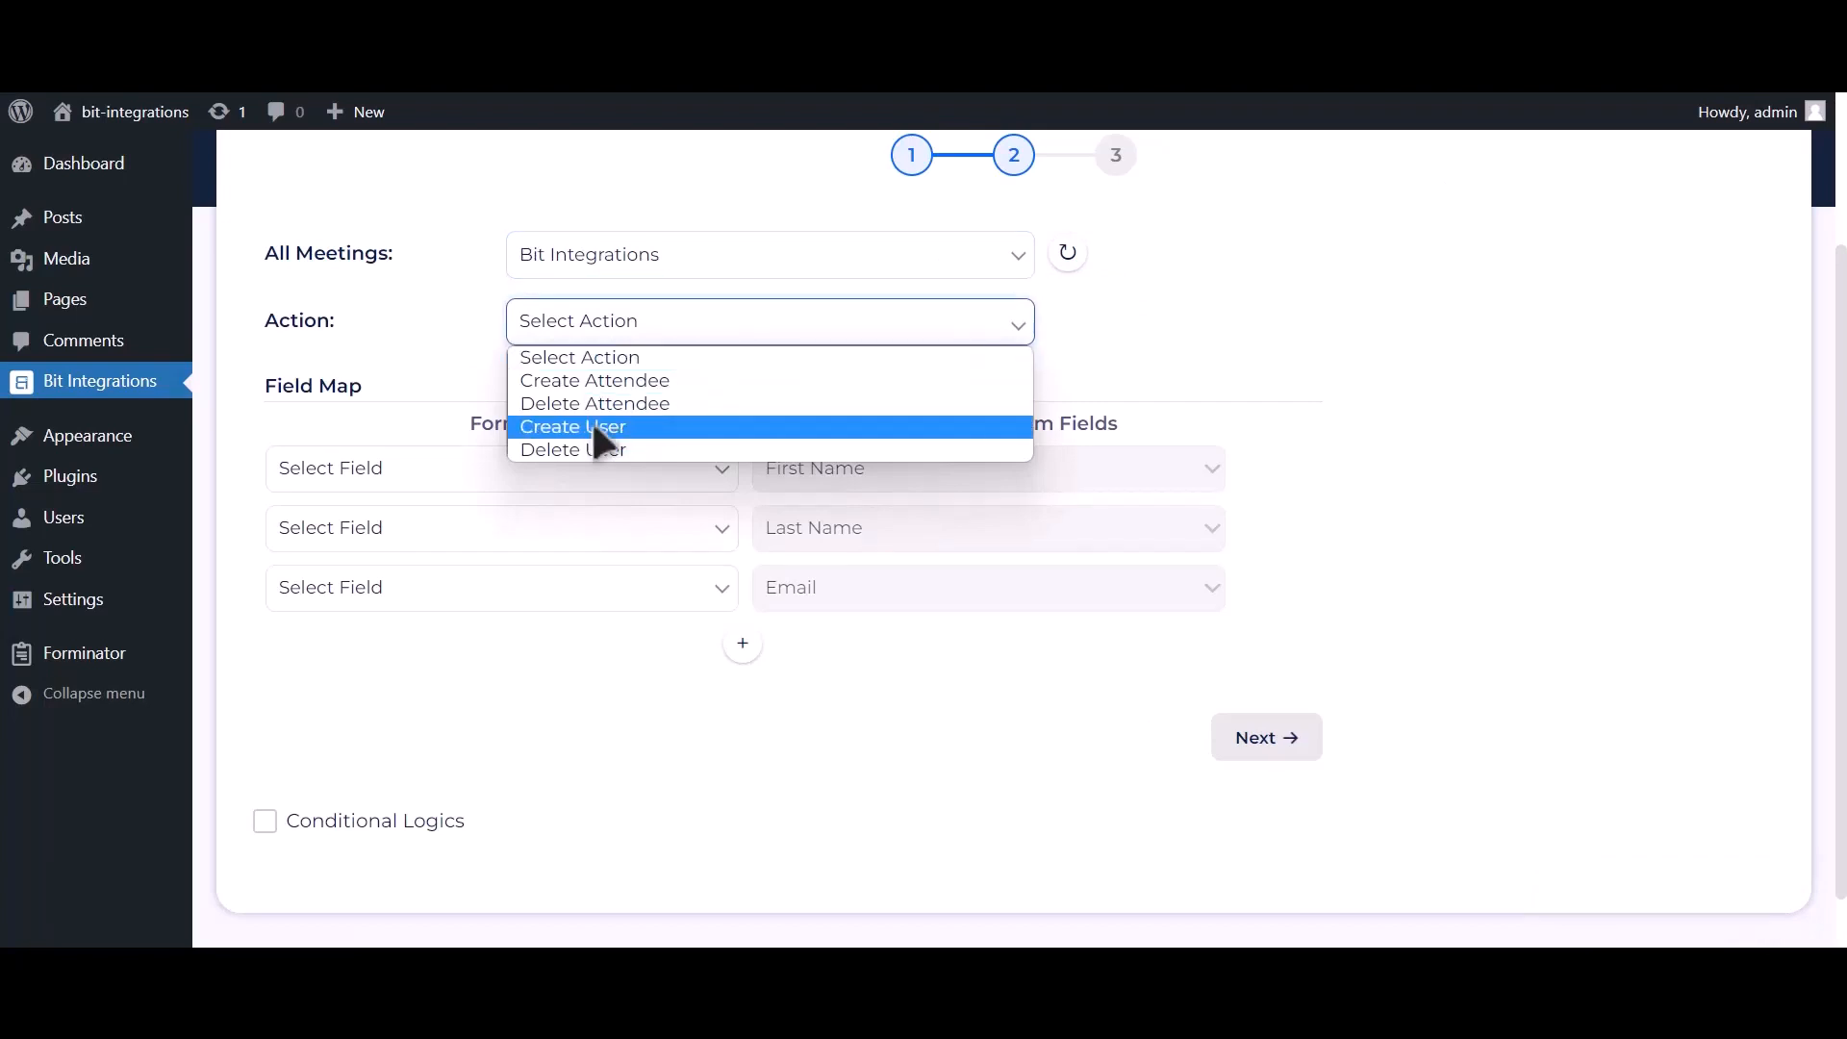
pyautogui.click(629, 432)
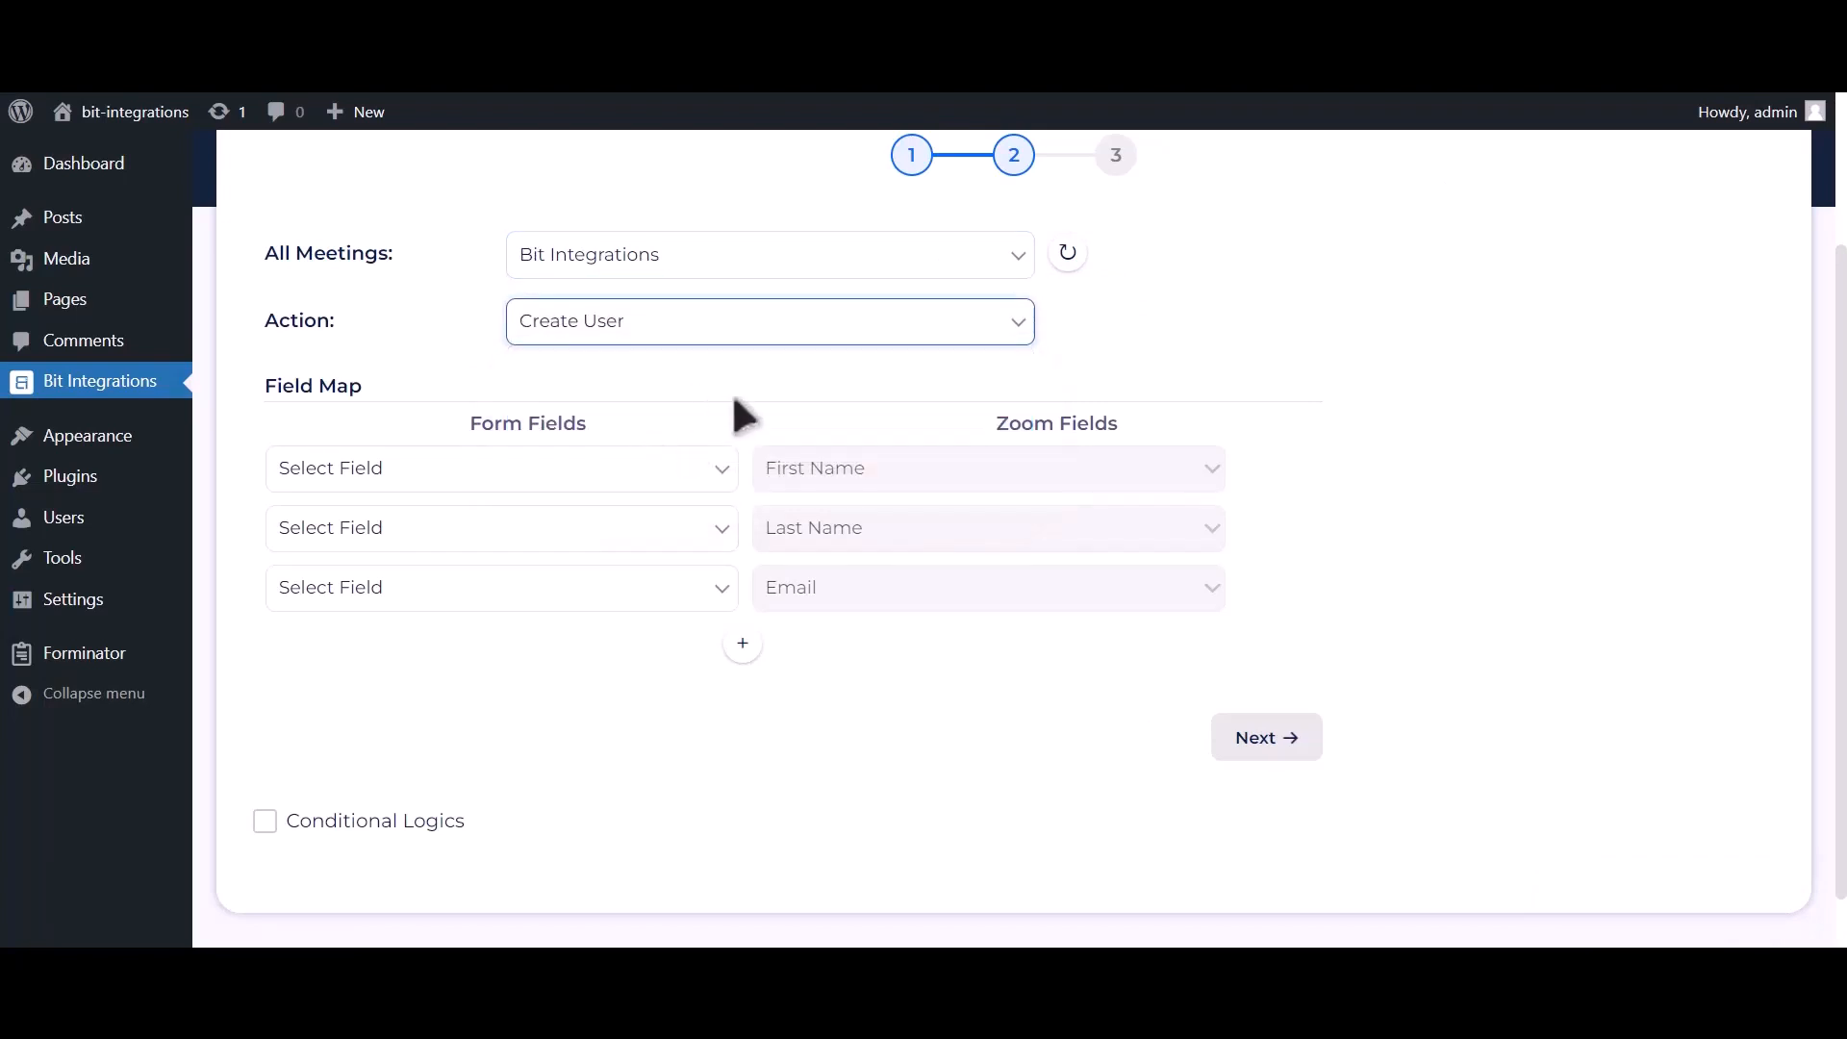
# Step: Map First Name-1, Last Name-1, Email Address-1 and Phone Number-1 to Zoom's name, email and Phone fields
pyautogui.click(647, 476)
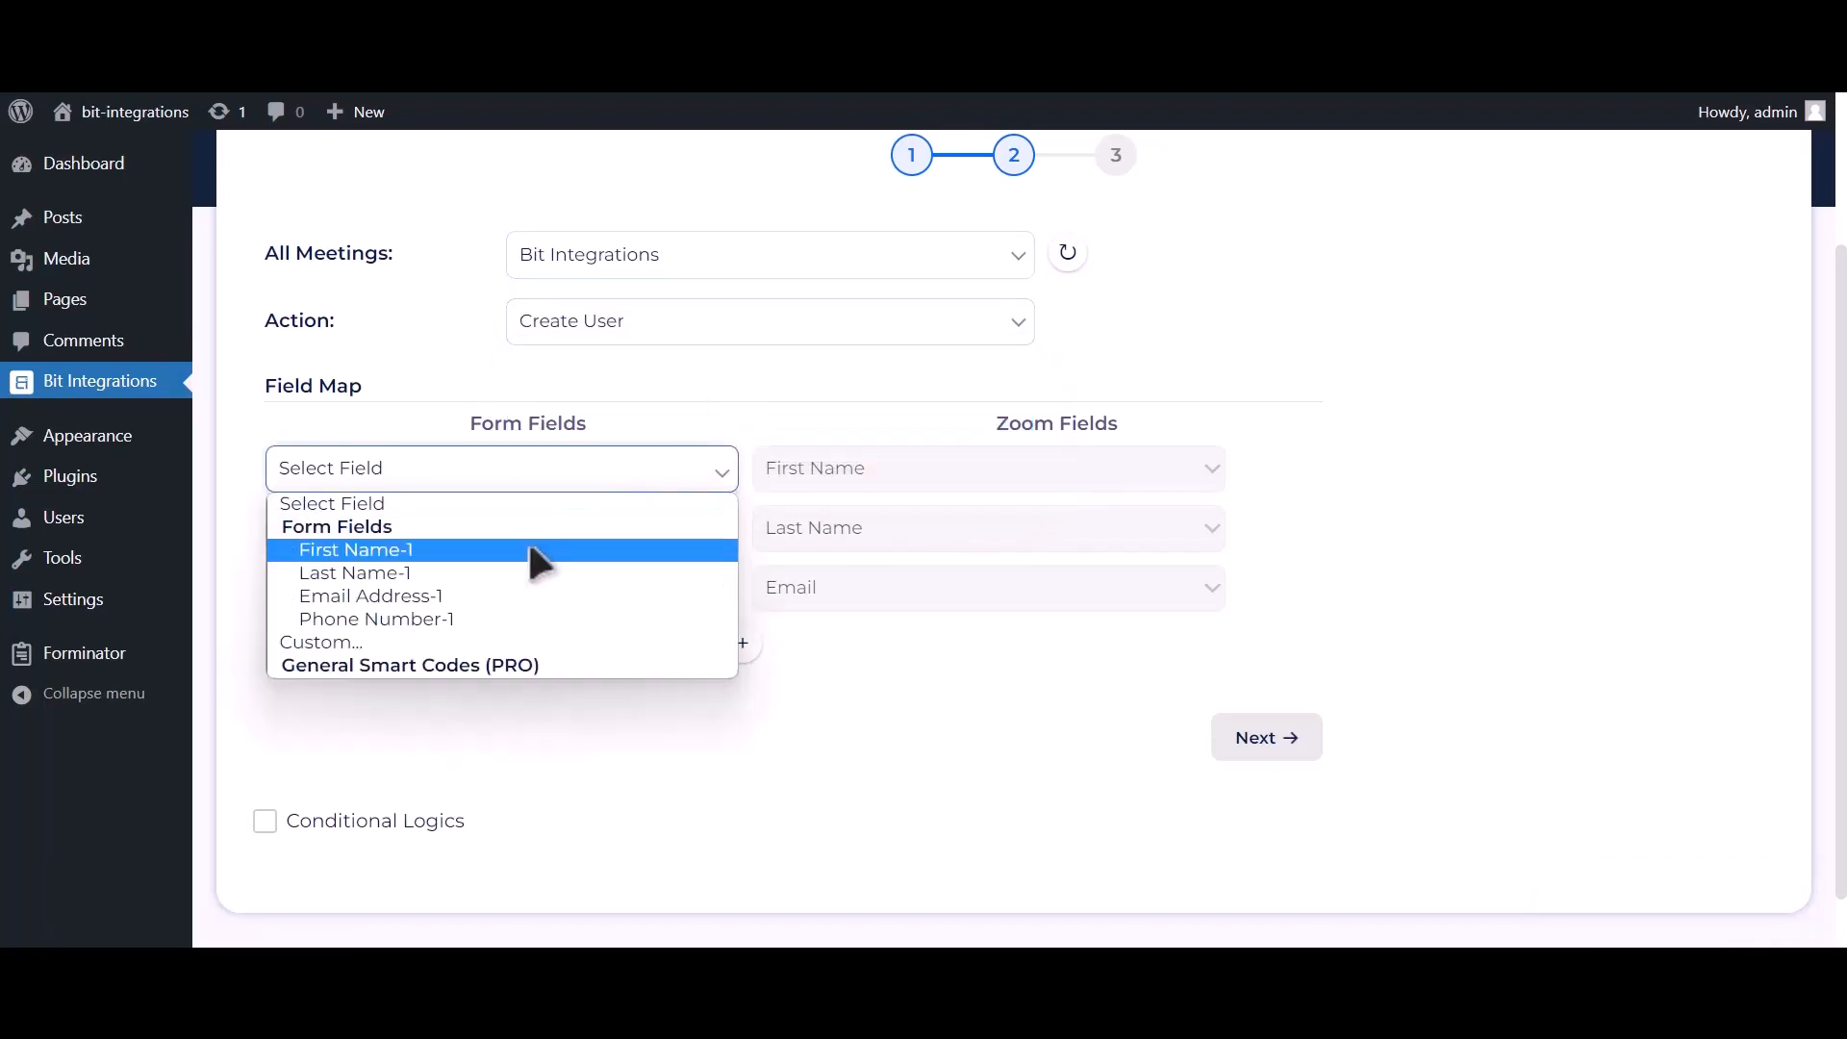
pyautogui.click(529, 549)
pyautogui.click(519, 530)
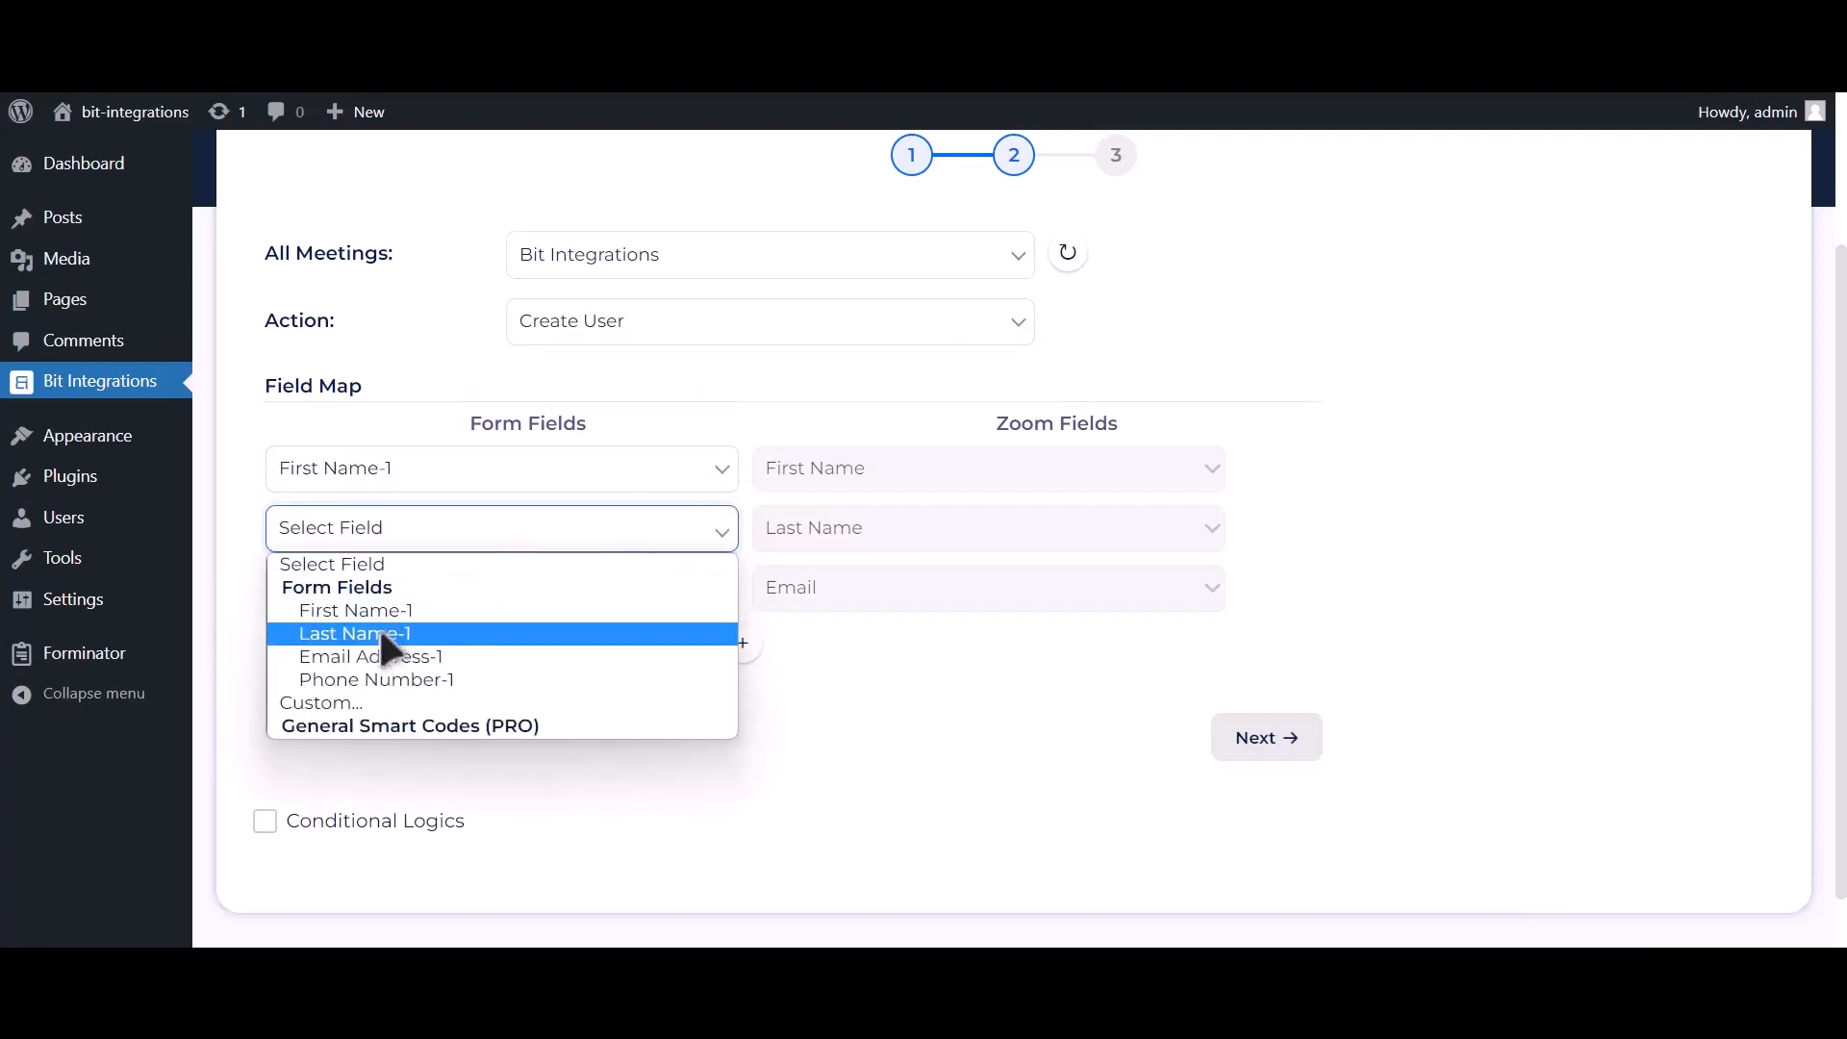
pyautogui.click(381, 633)
pyautogui.click(381, 596)
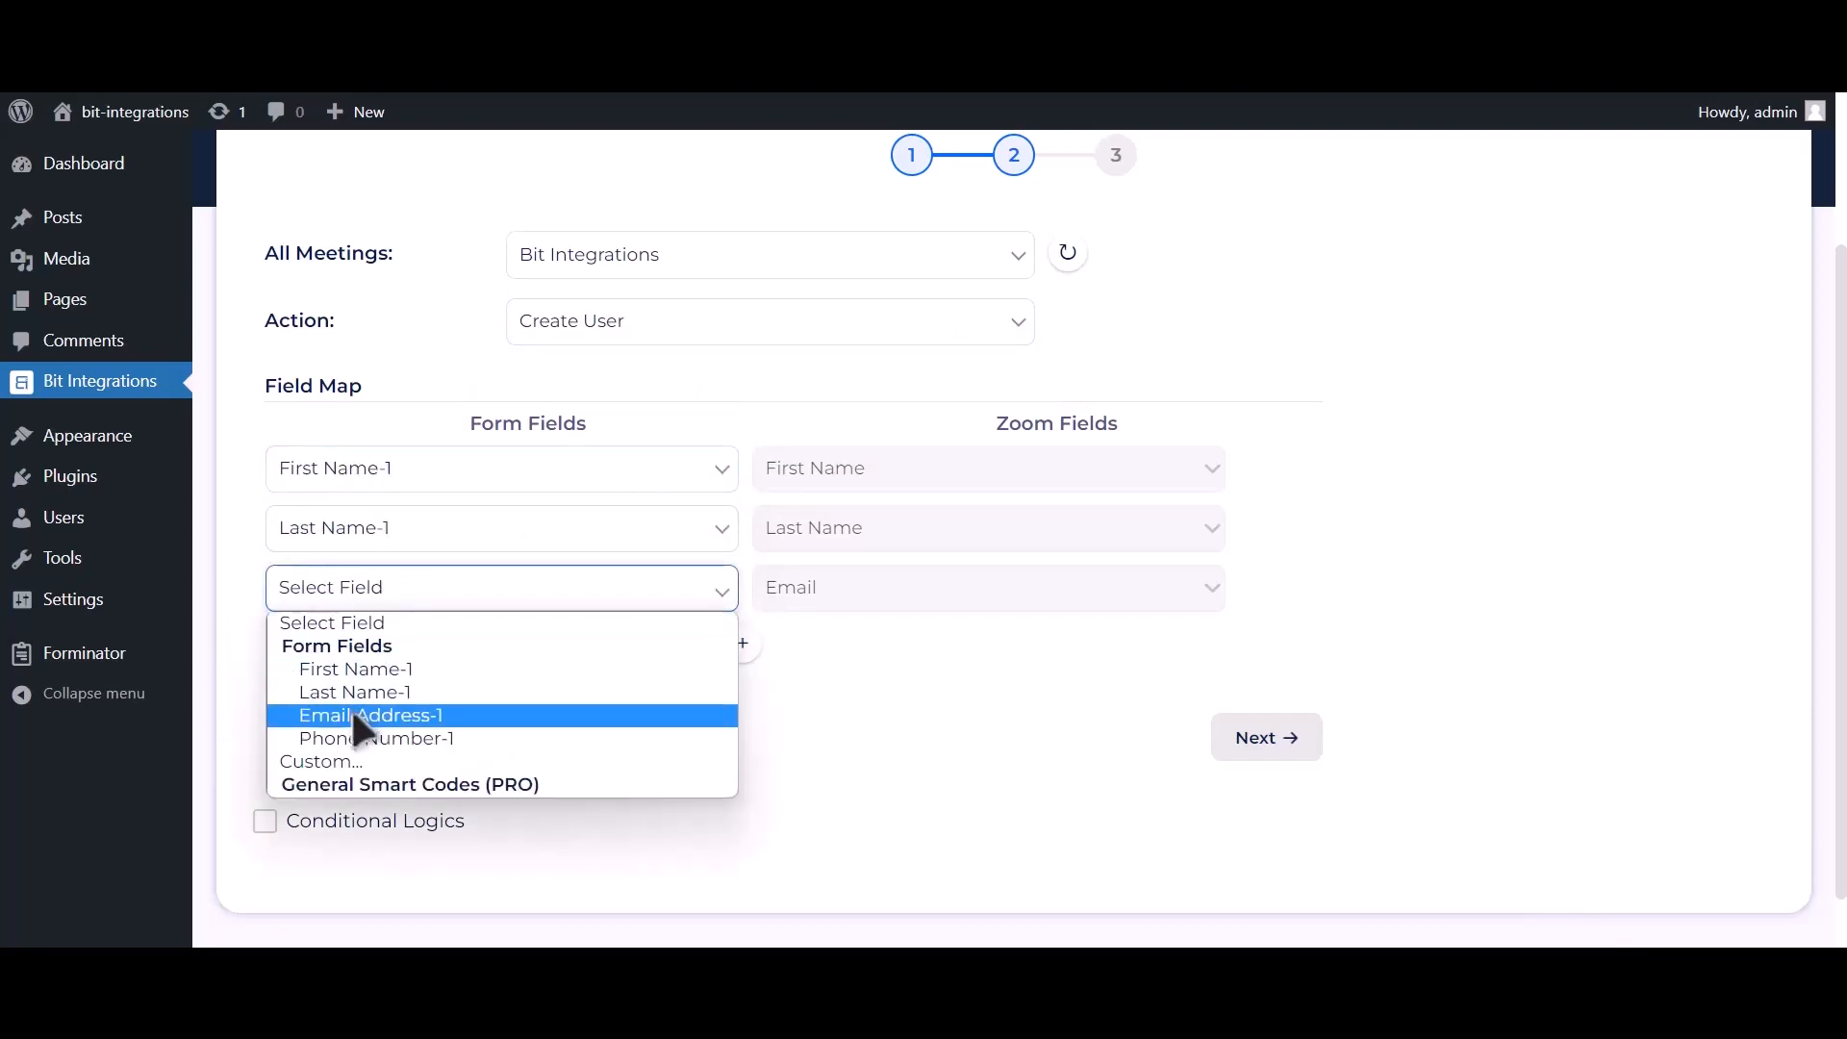
pyautogui.click(354, 715)
pyautogui.click(743, 642)
pyautogui.click(575, 657)
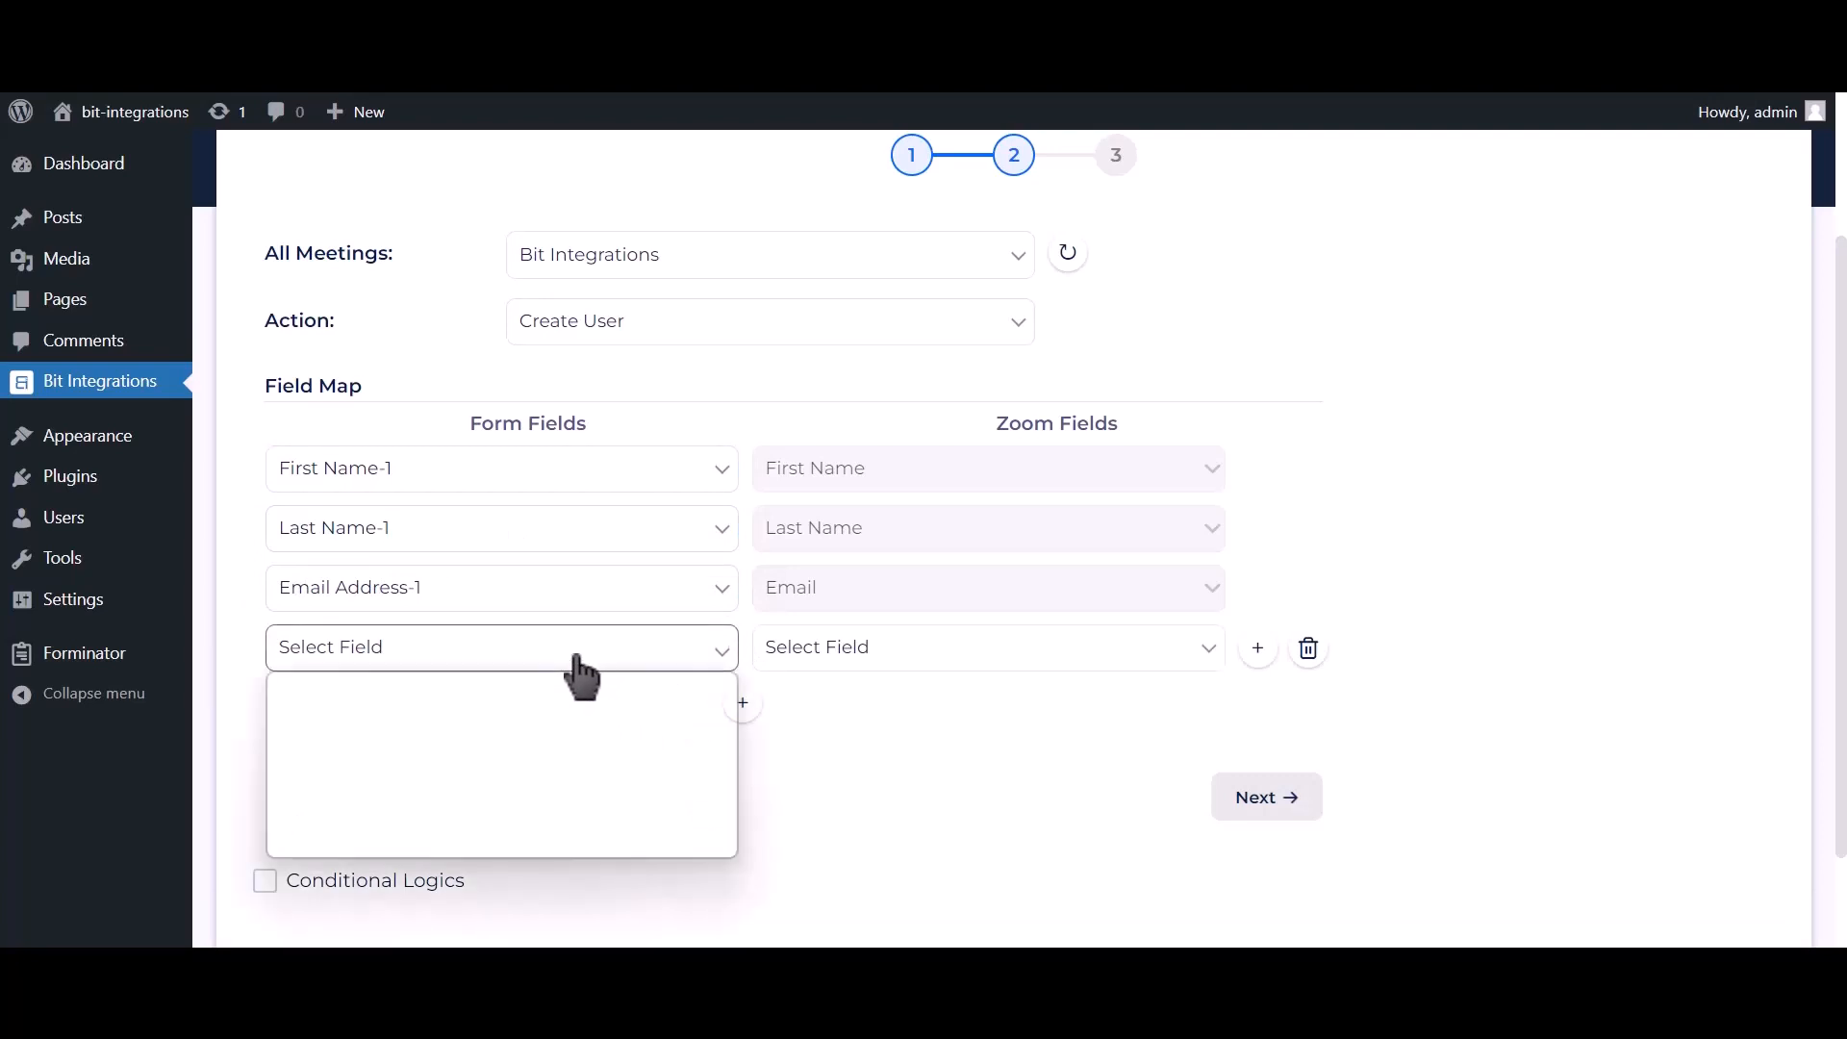
pyautogui.click(420, 794)
pyautogui.click(851, 659)
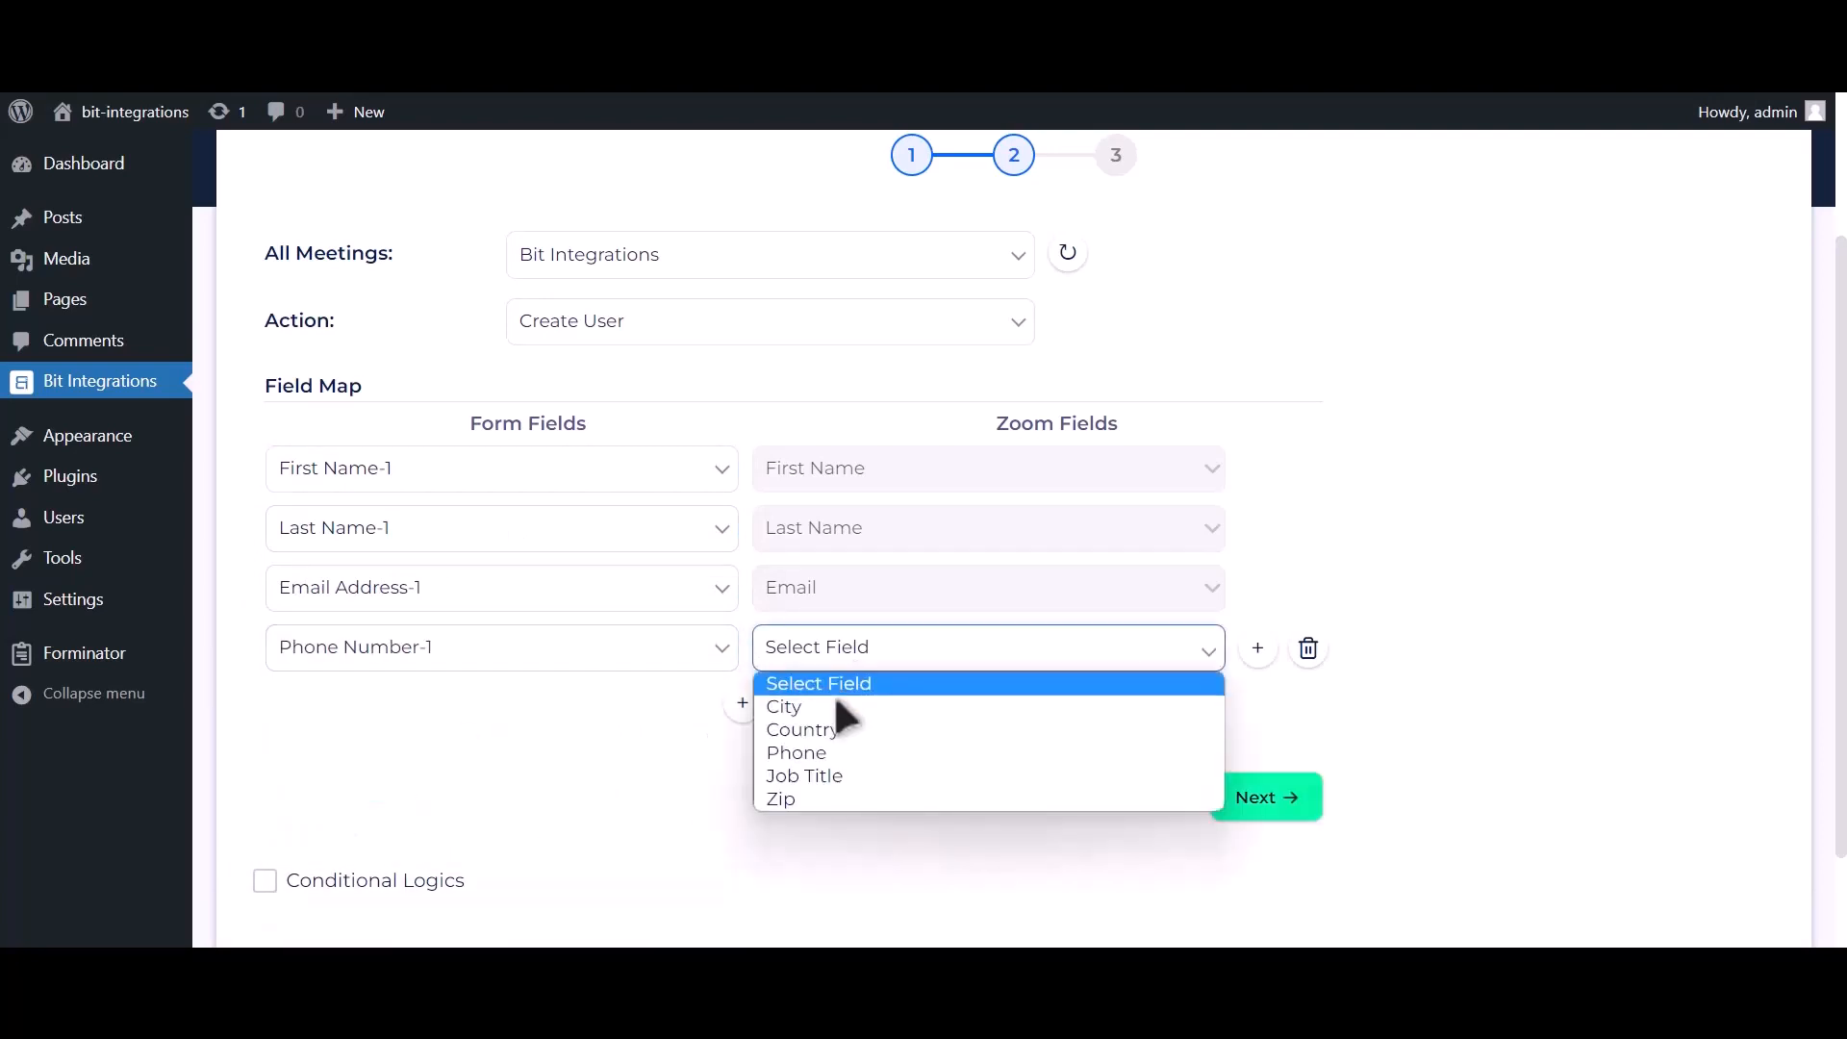
pyautogui.click(818, 750)
# Step: Toggle conditional logic on and back off, then proceed to the final integration step
pyautogui.scroll(-2, 790, 748)
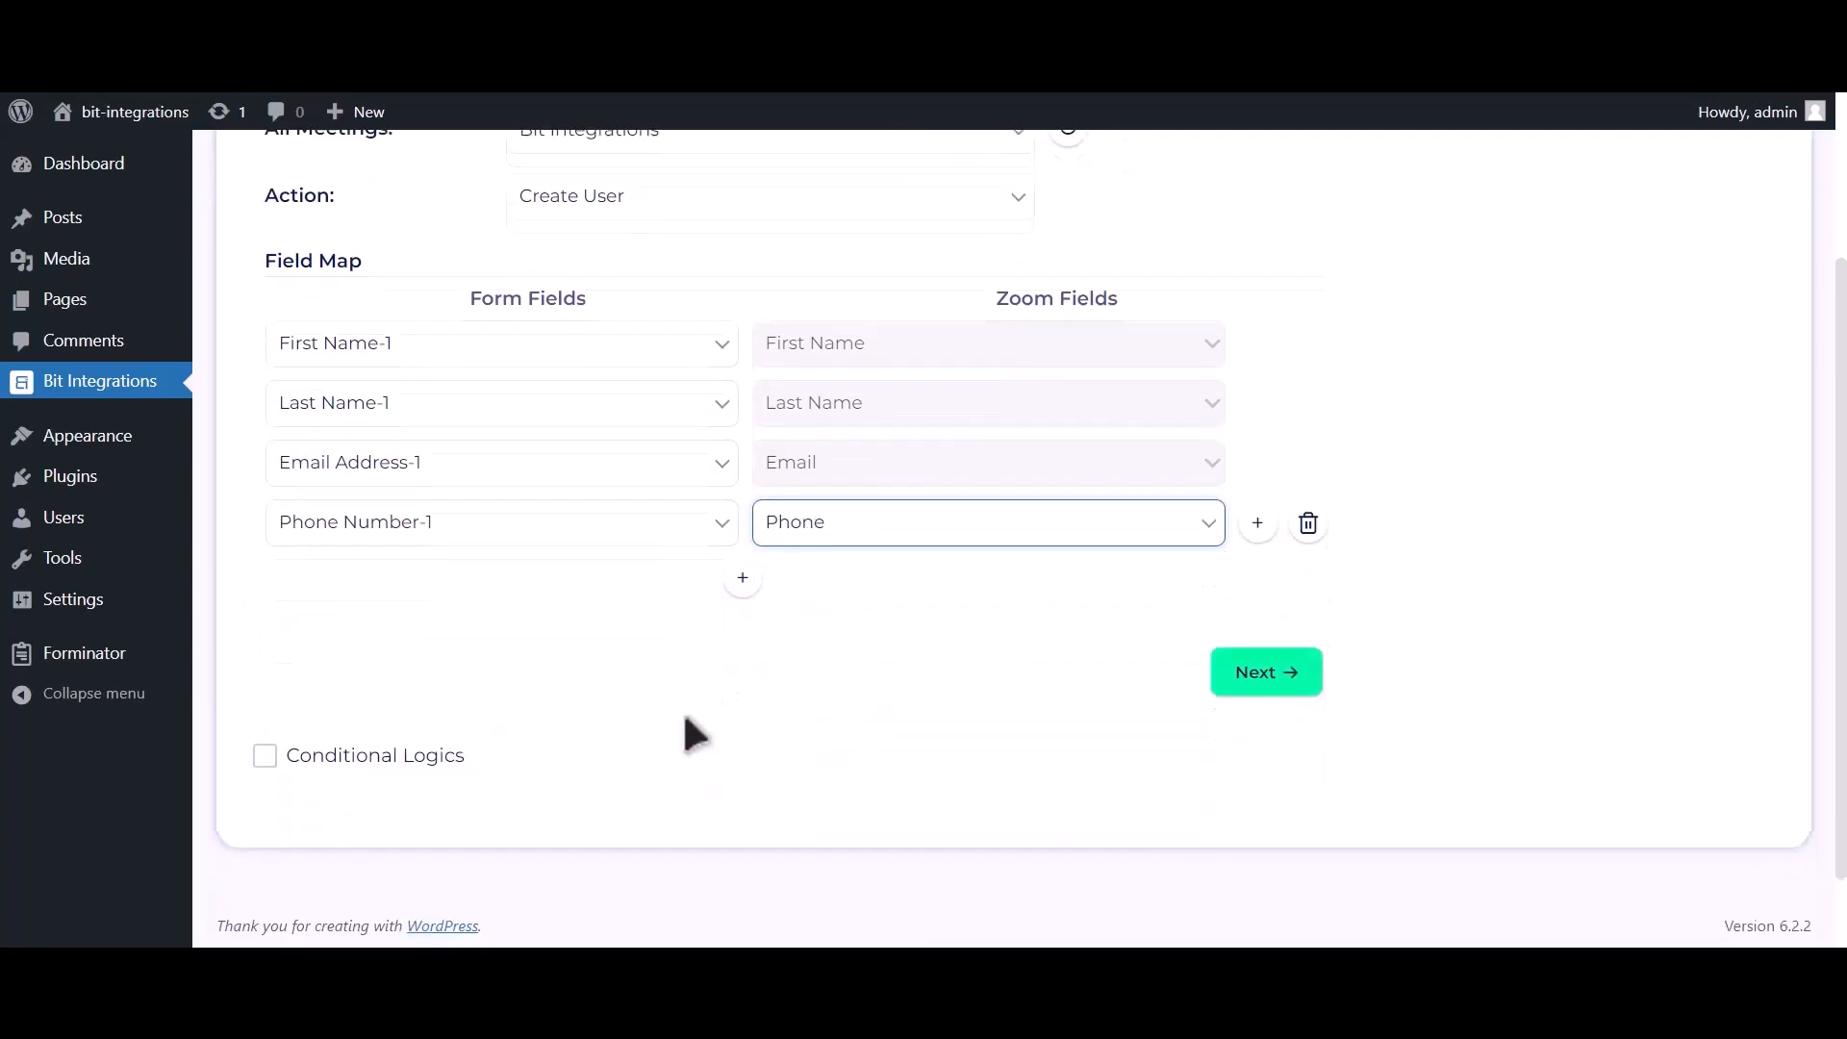
pyautogui.click(438, 760)
pyautogui.scroll(-3, 432, 766)
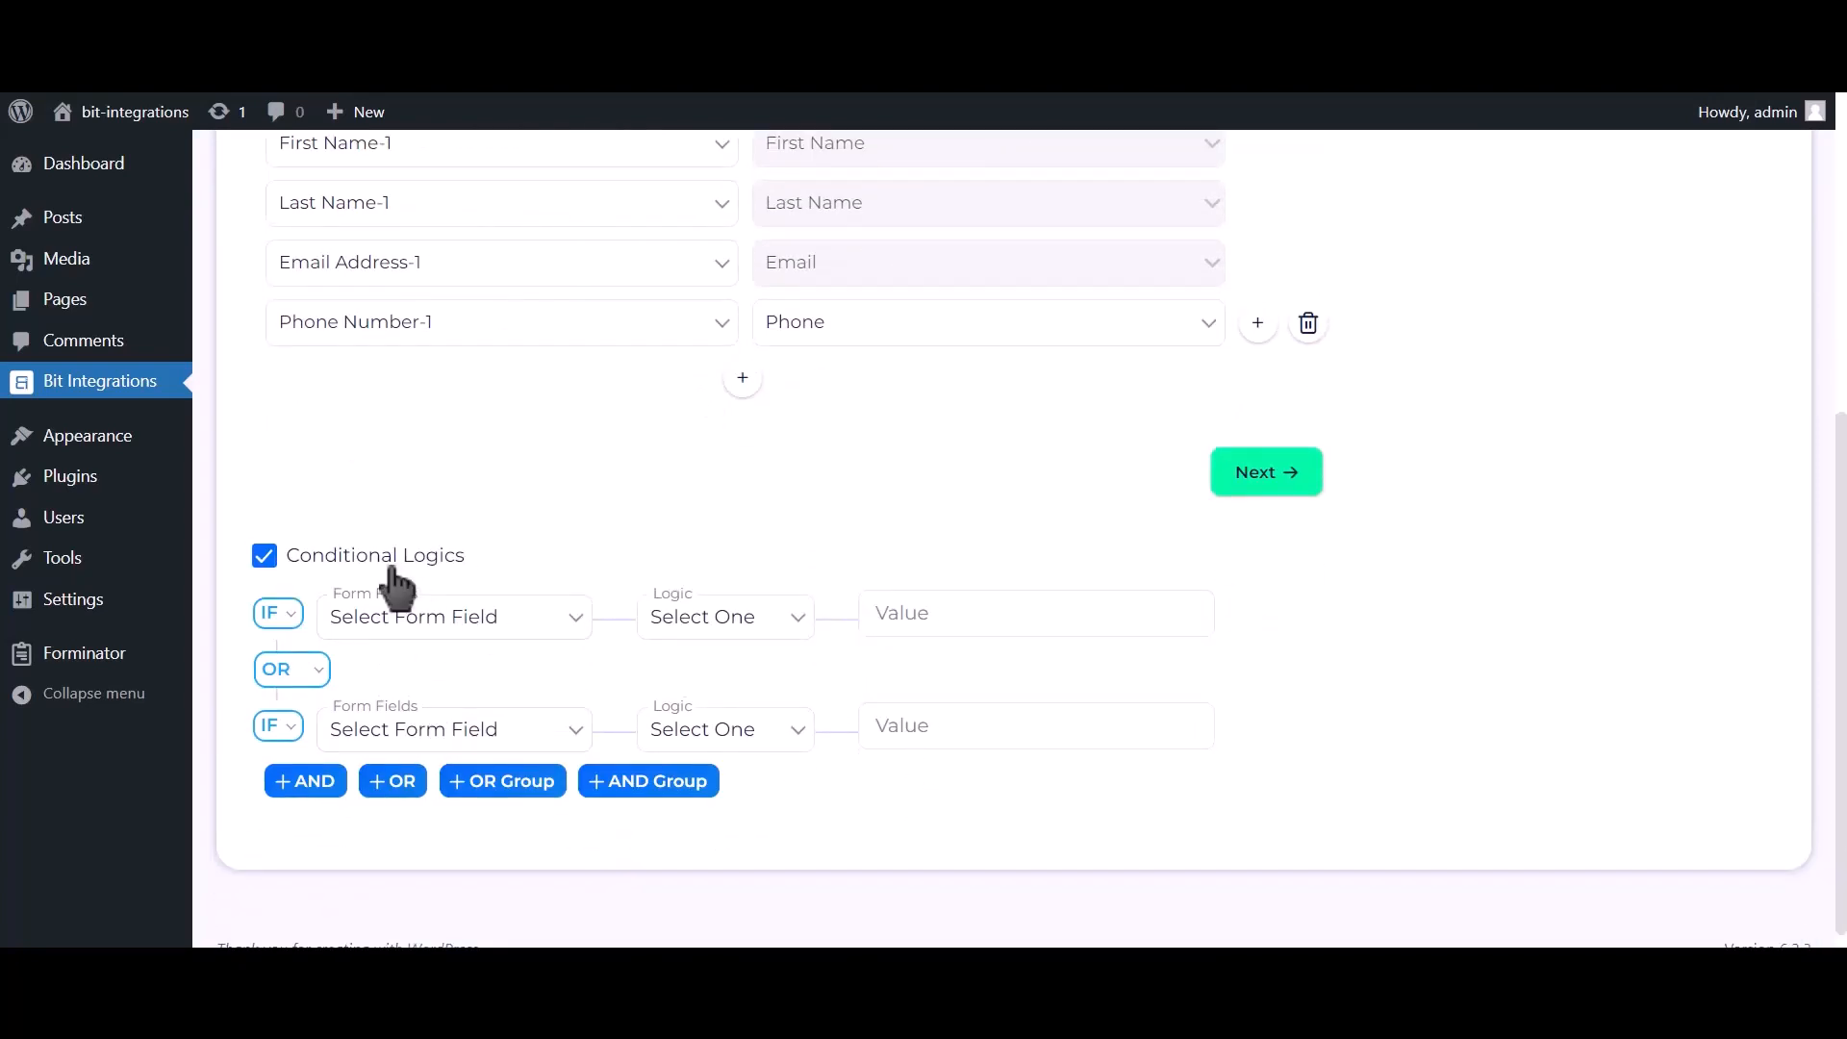
pyautogui.click(394, 571)
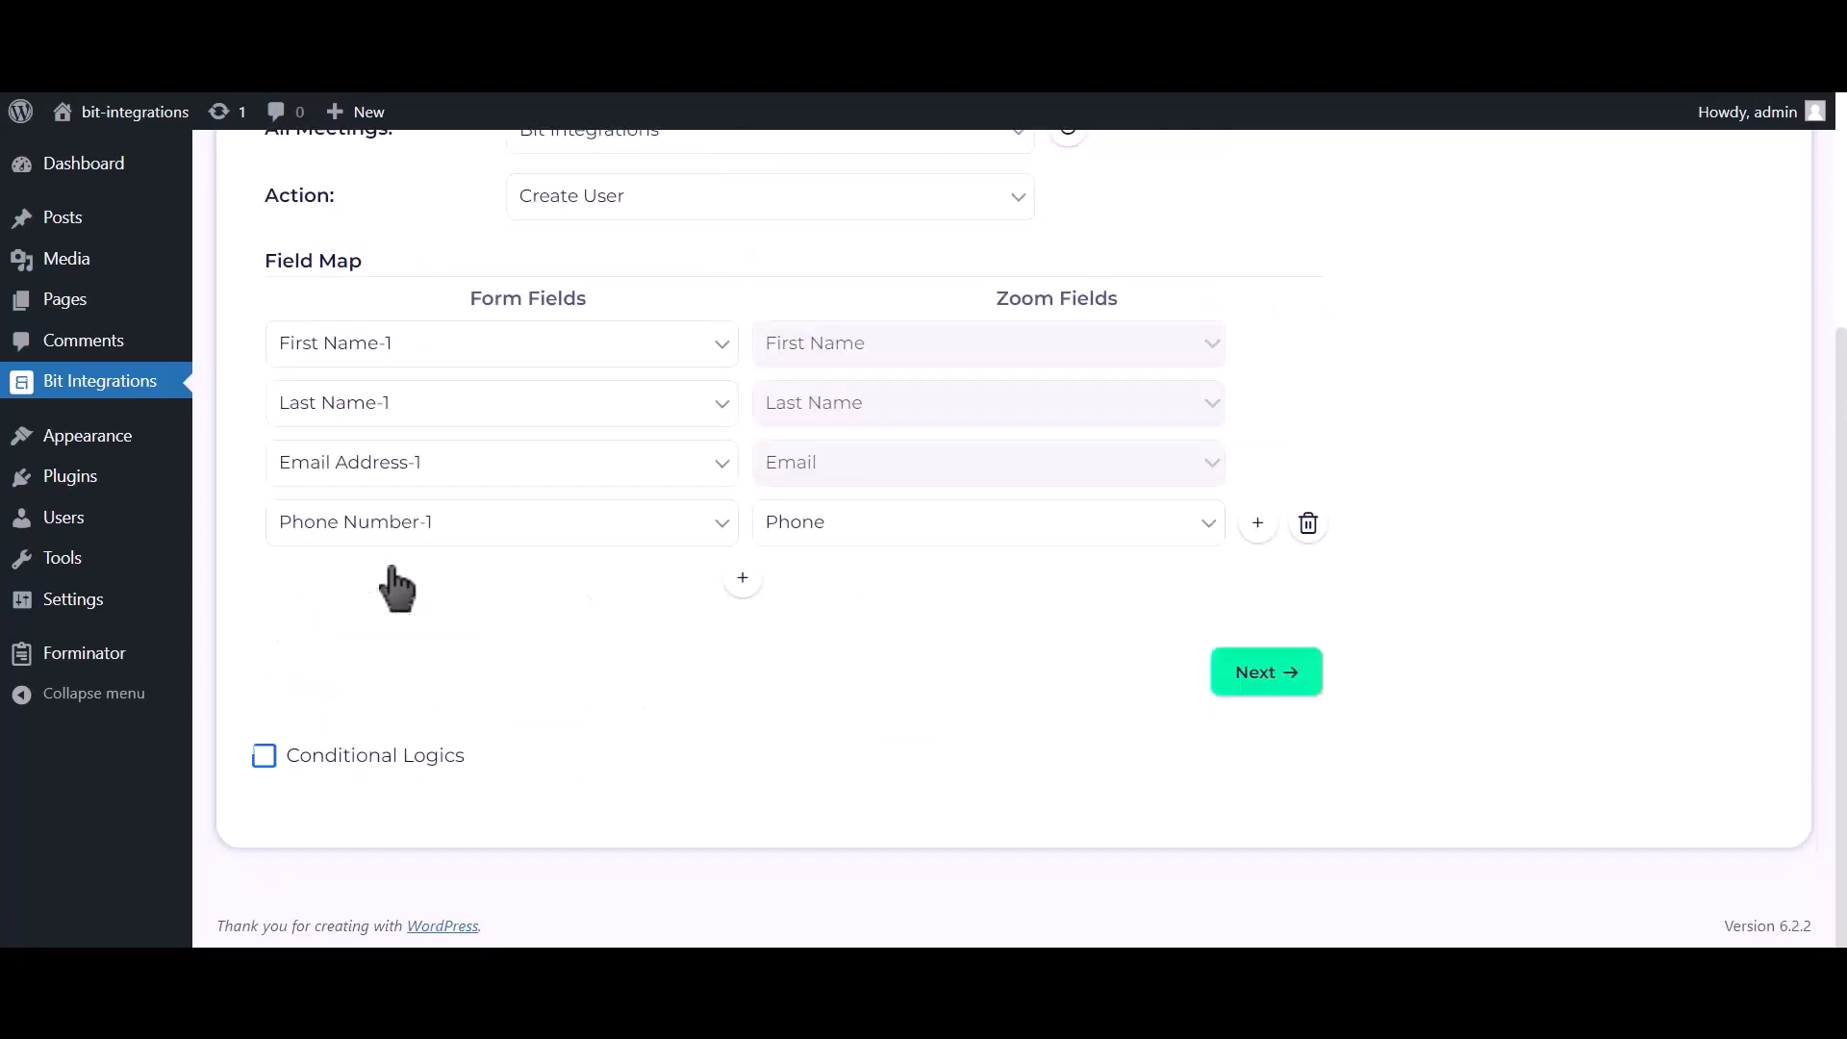
pyautogui.click(1260, 681)
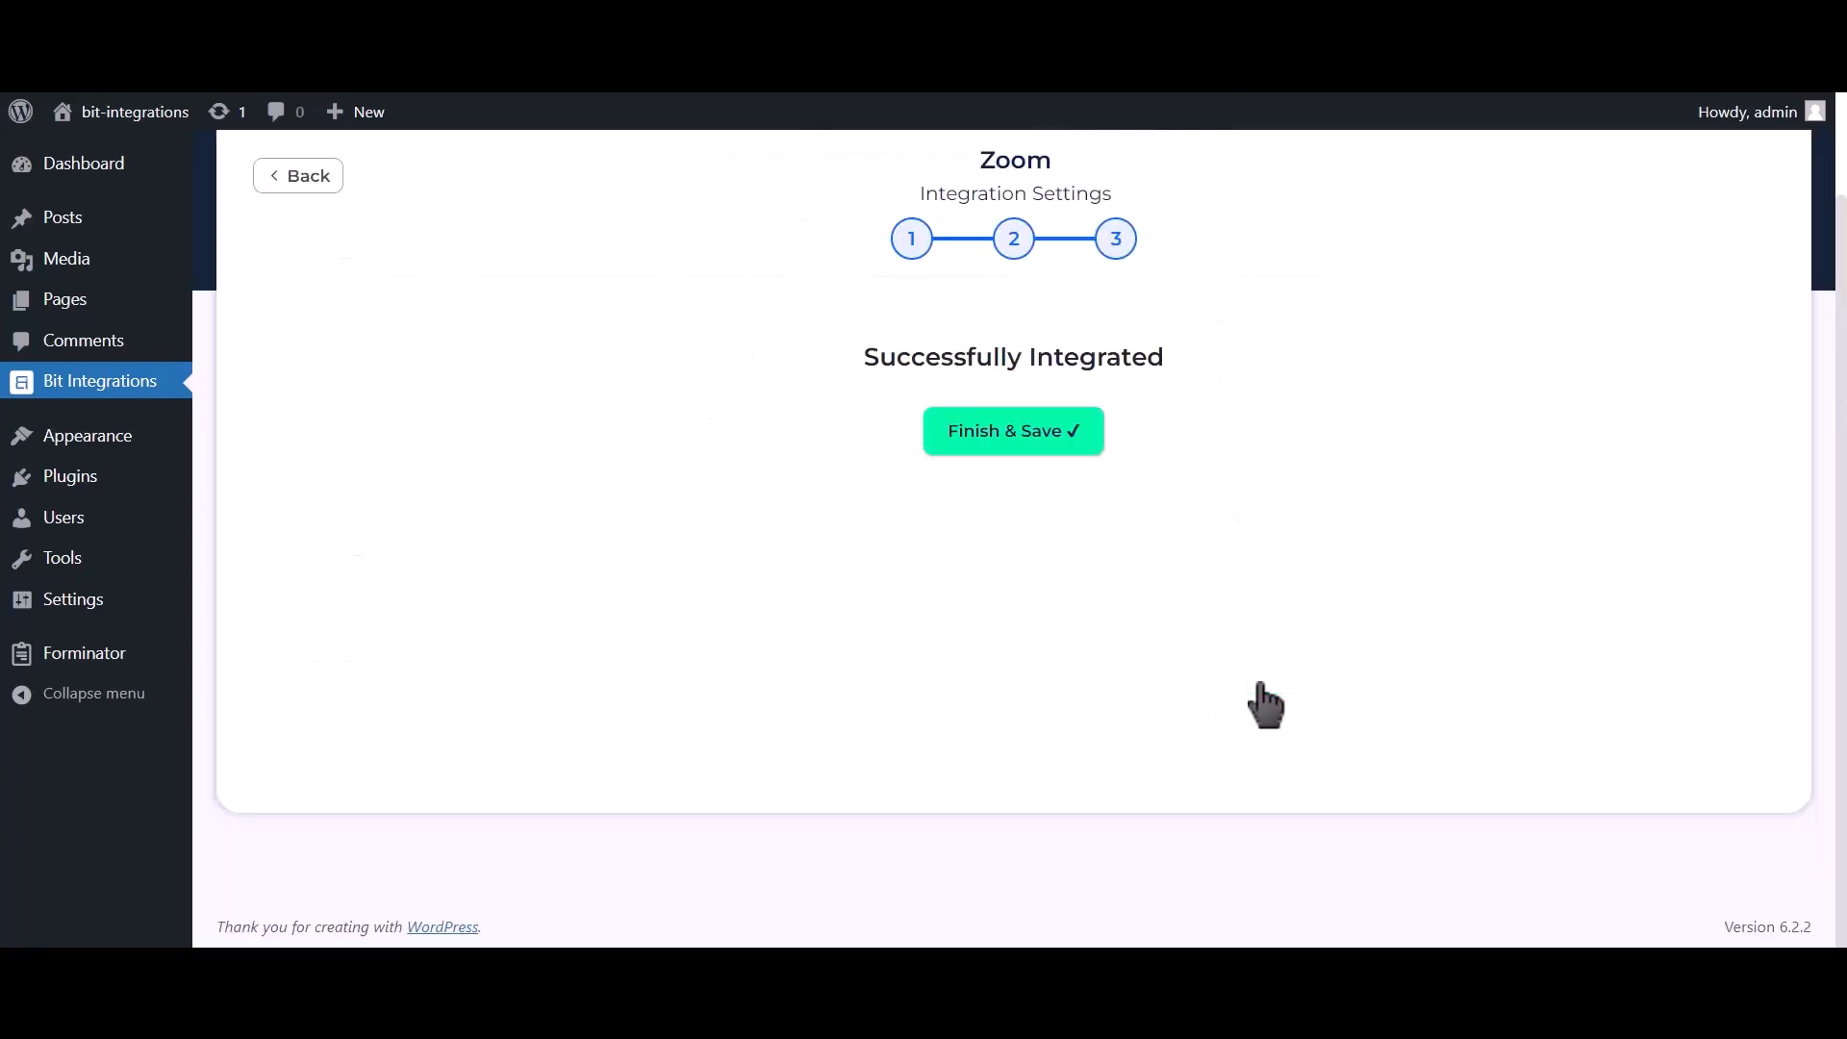
# Step: Finish and save the Zoom integration, then enter first name 'Bit' and last name 'Integrations' on the form
pyautogui.click(1036, 460)
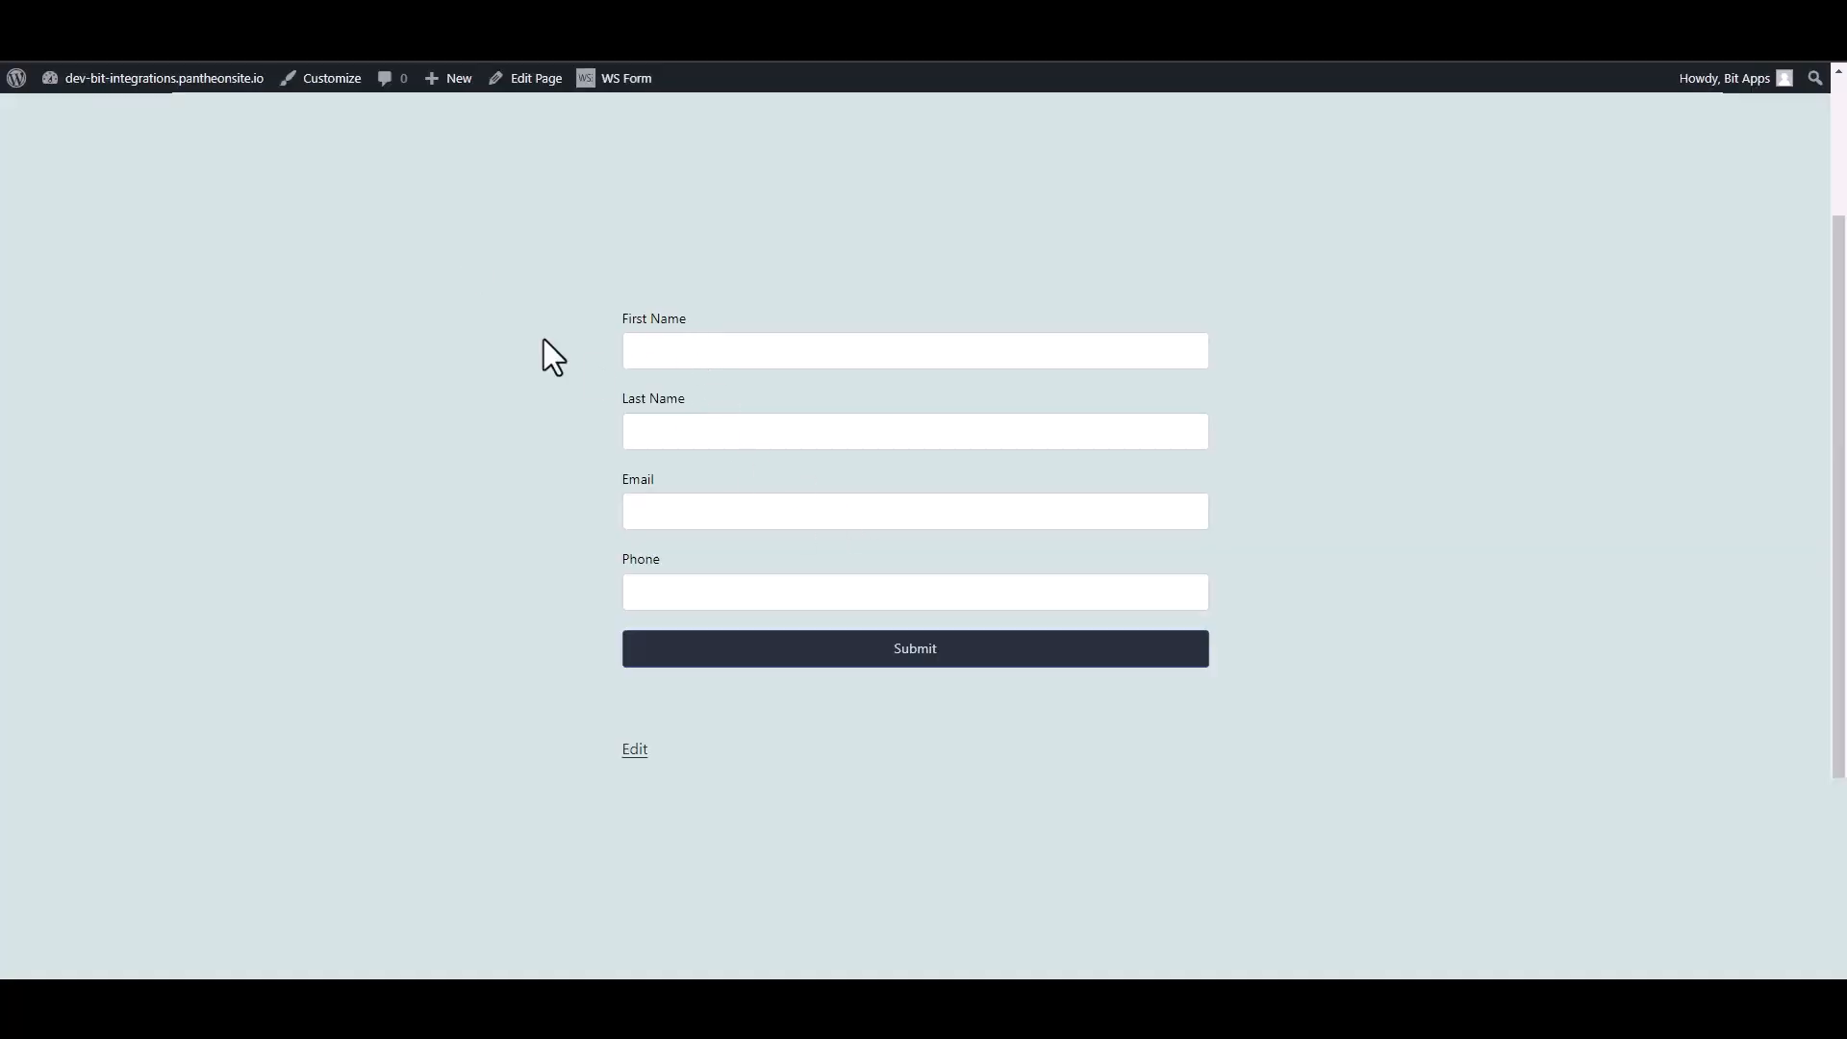
pyautogui.click(679, 346)
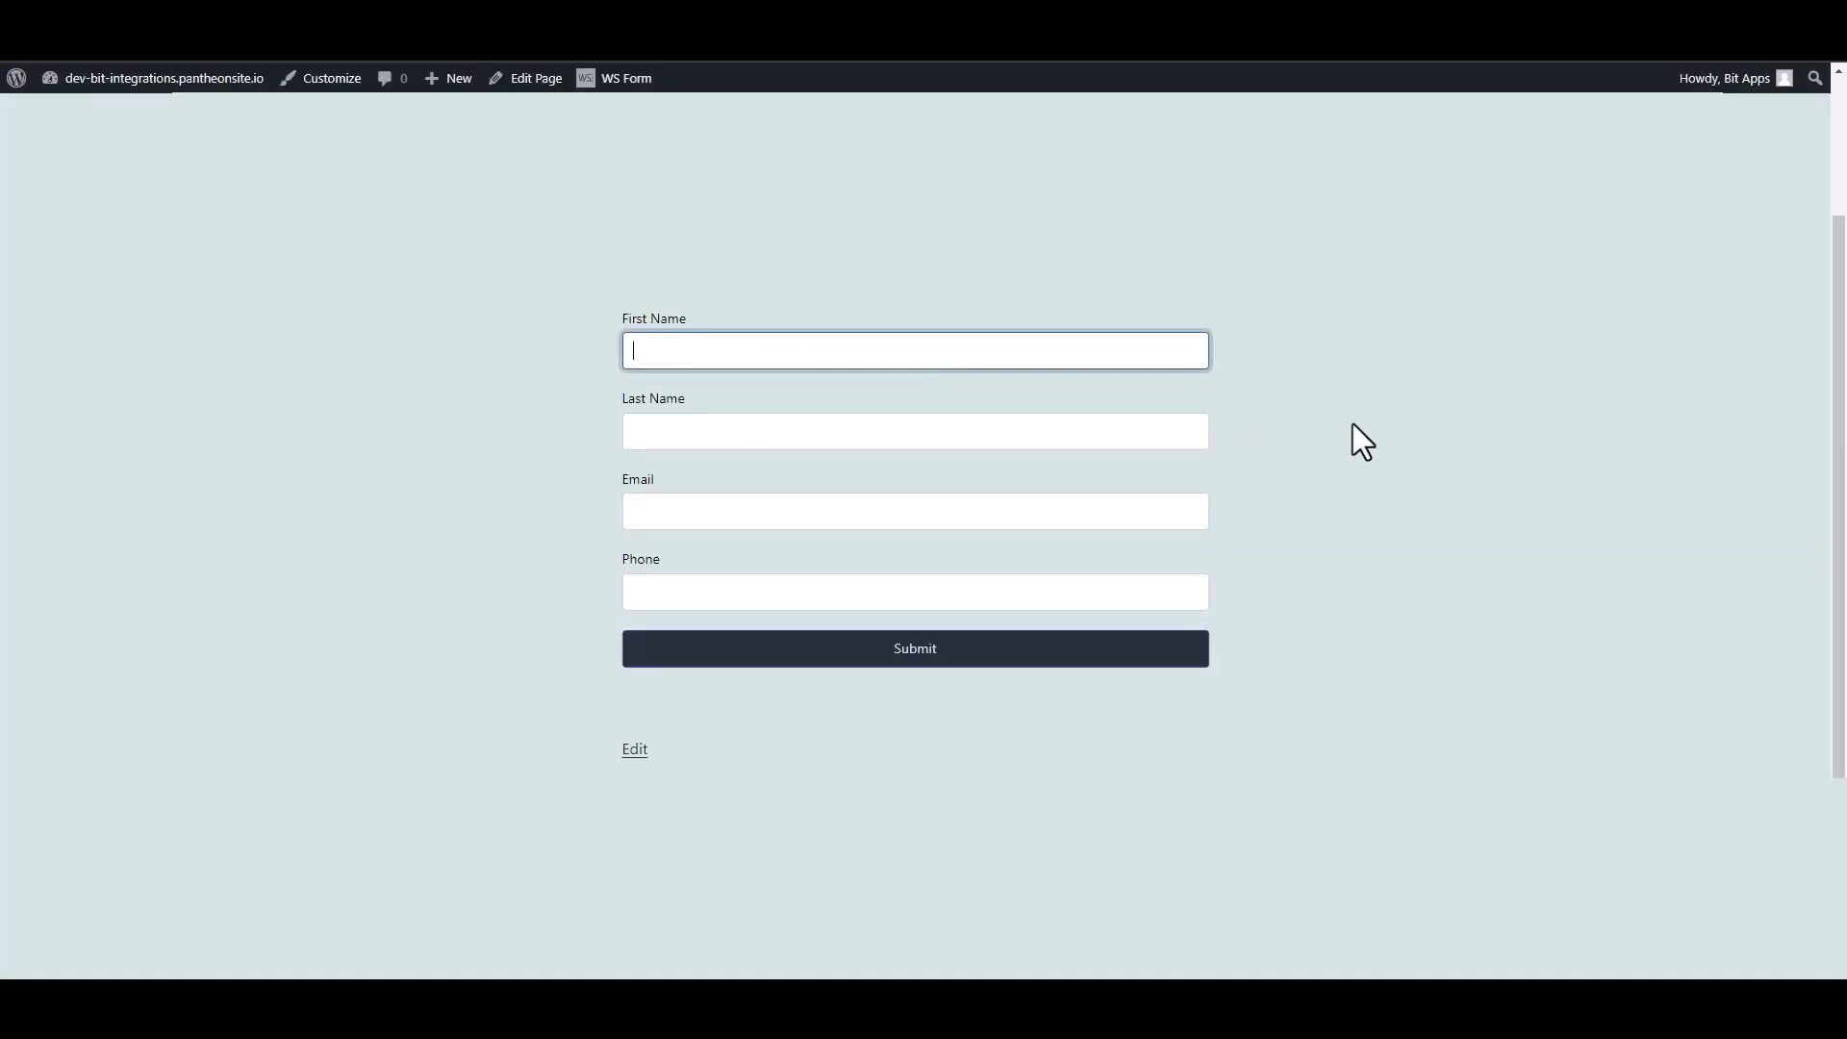
pyautogui.write('Bit')
pyautogui.click(1206, 428)
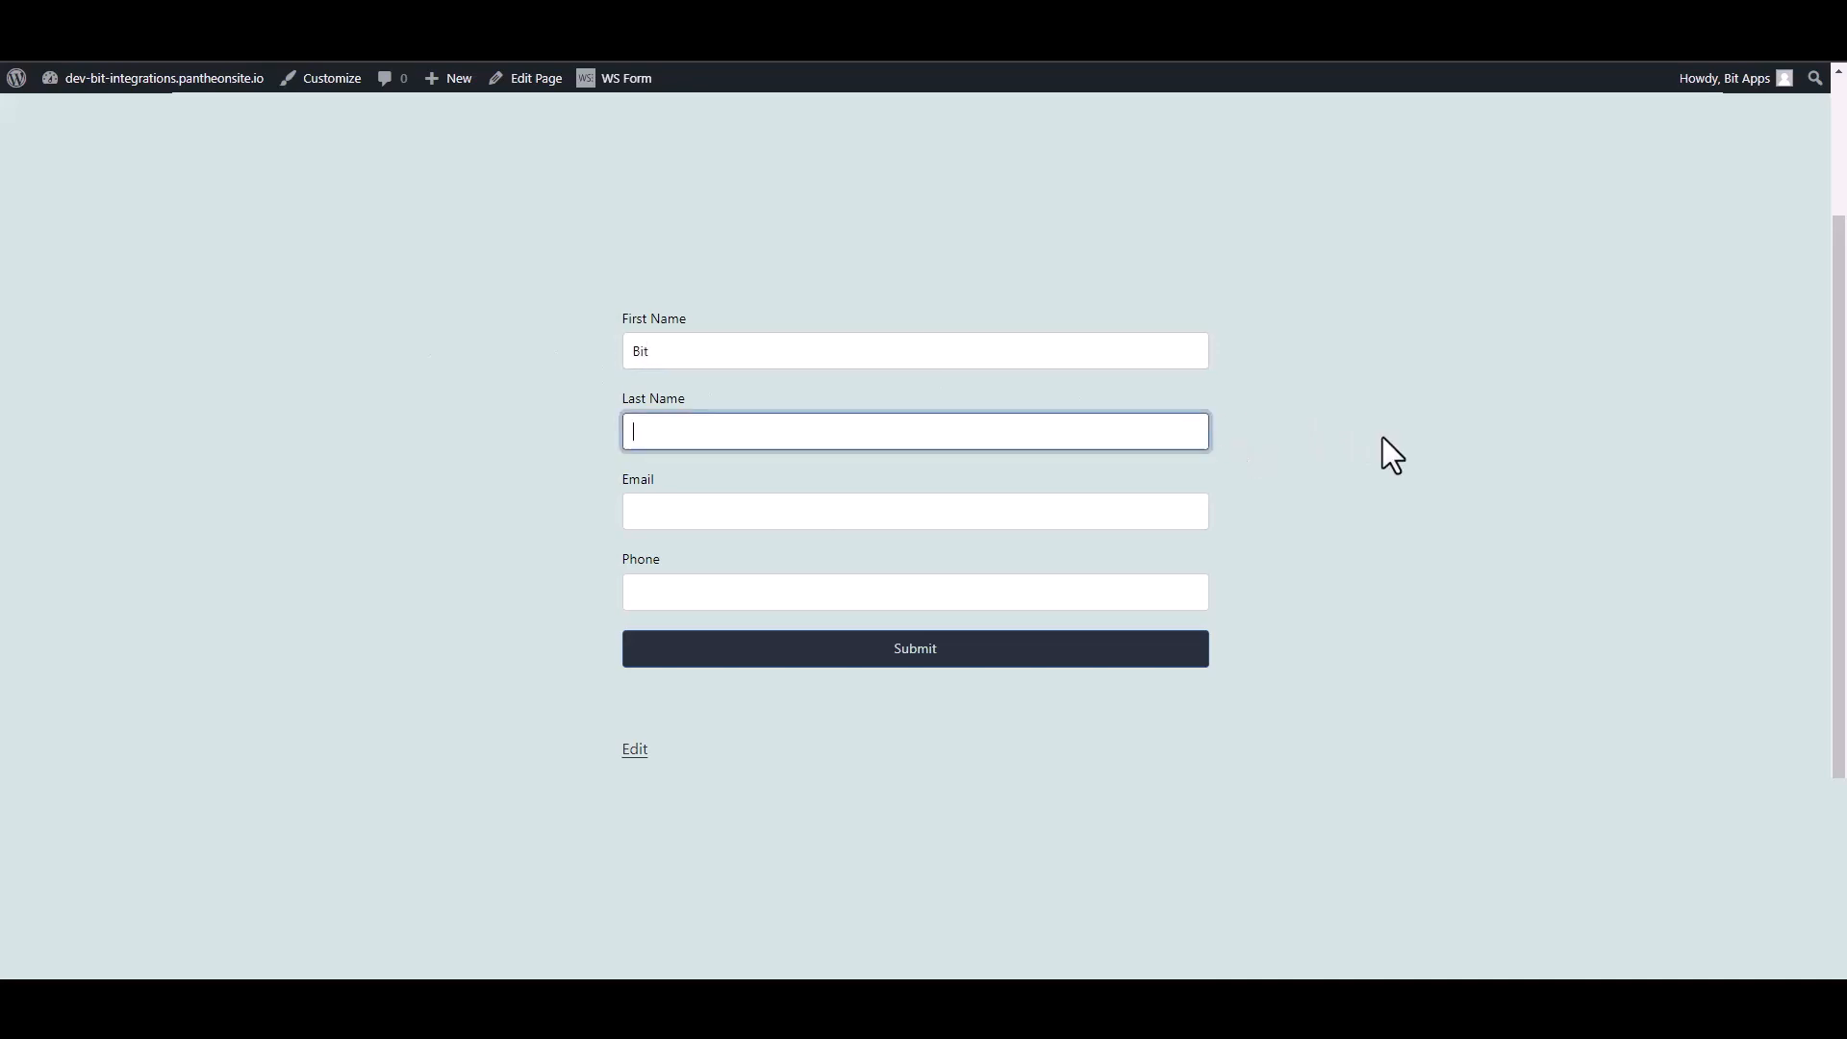
pyautogui.write('Integrations')
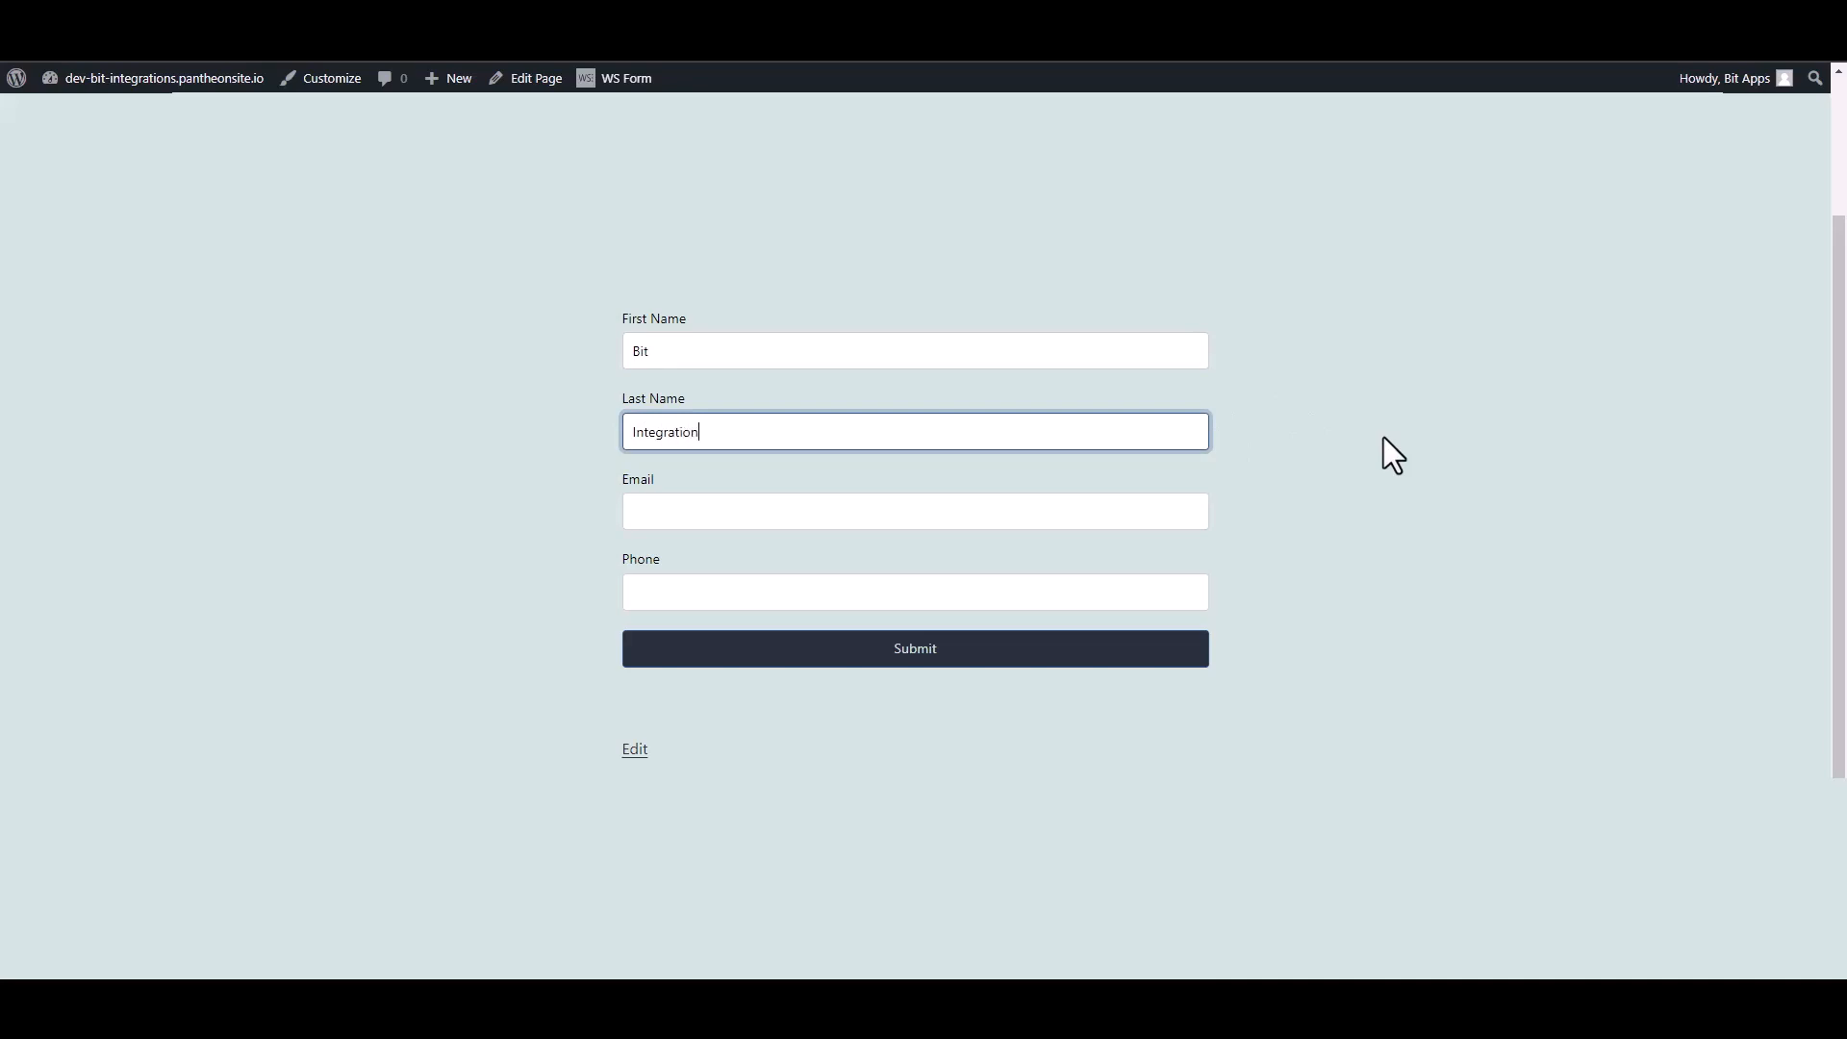
# Step: Fill in the email address and phone number, then submit the form
pyautogui.click(1175, 505)
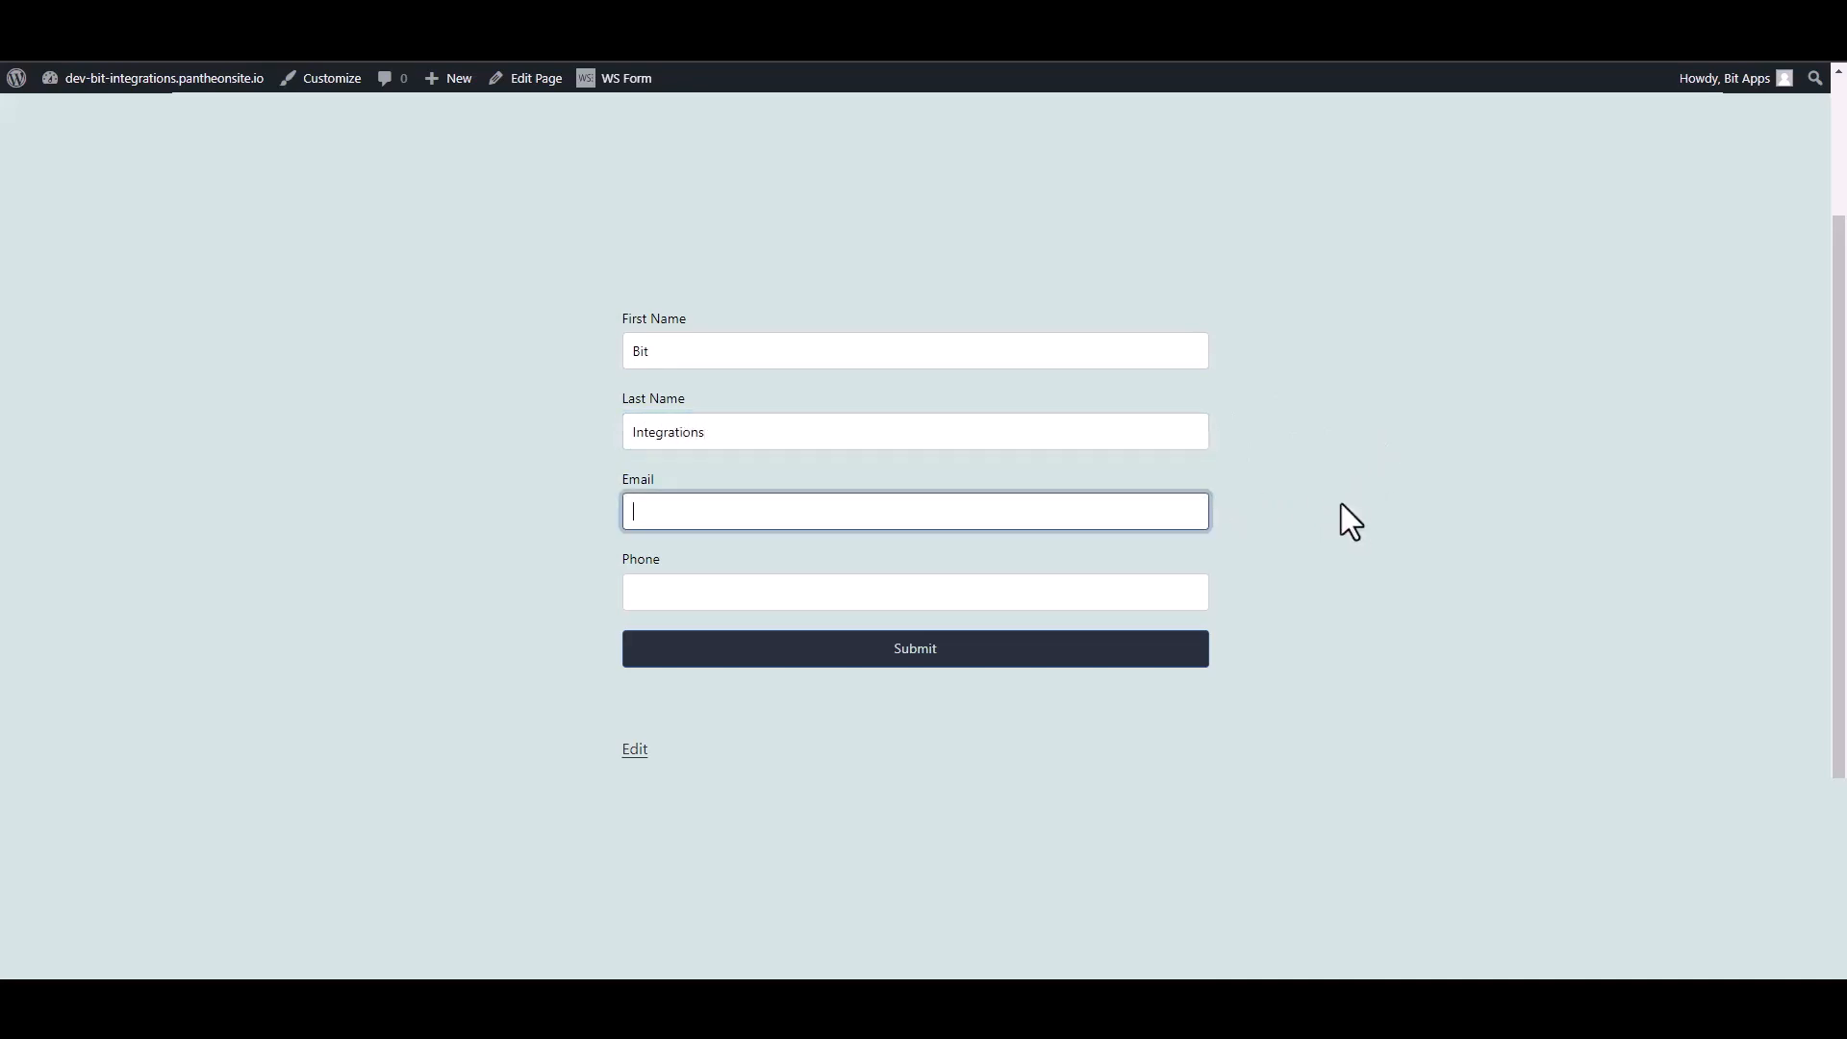
pyautogui.click(1187, 595)
pyautogui.write('444')
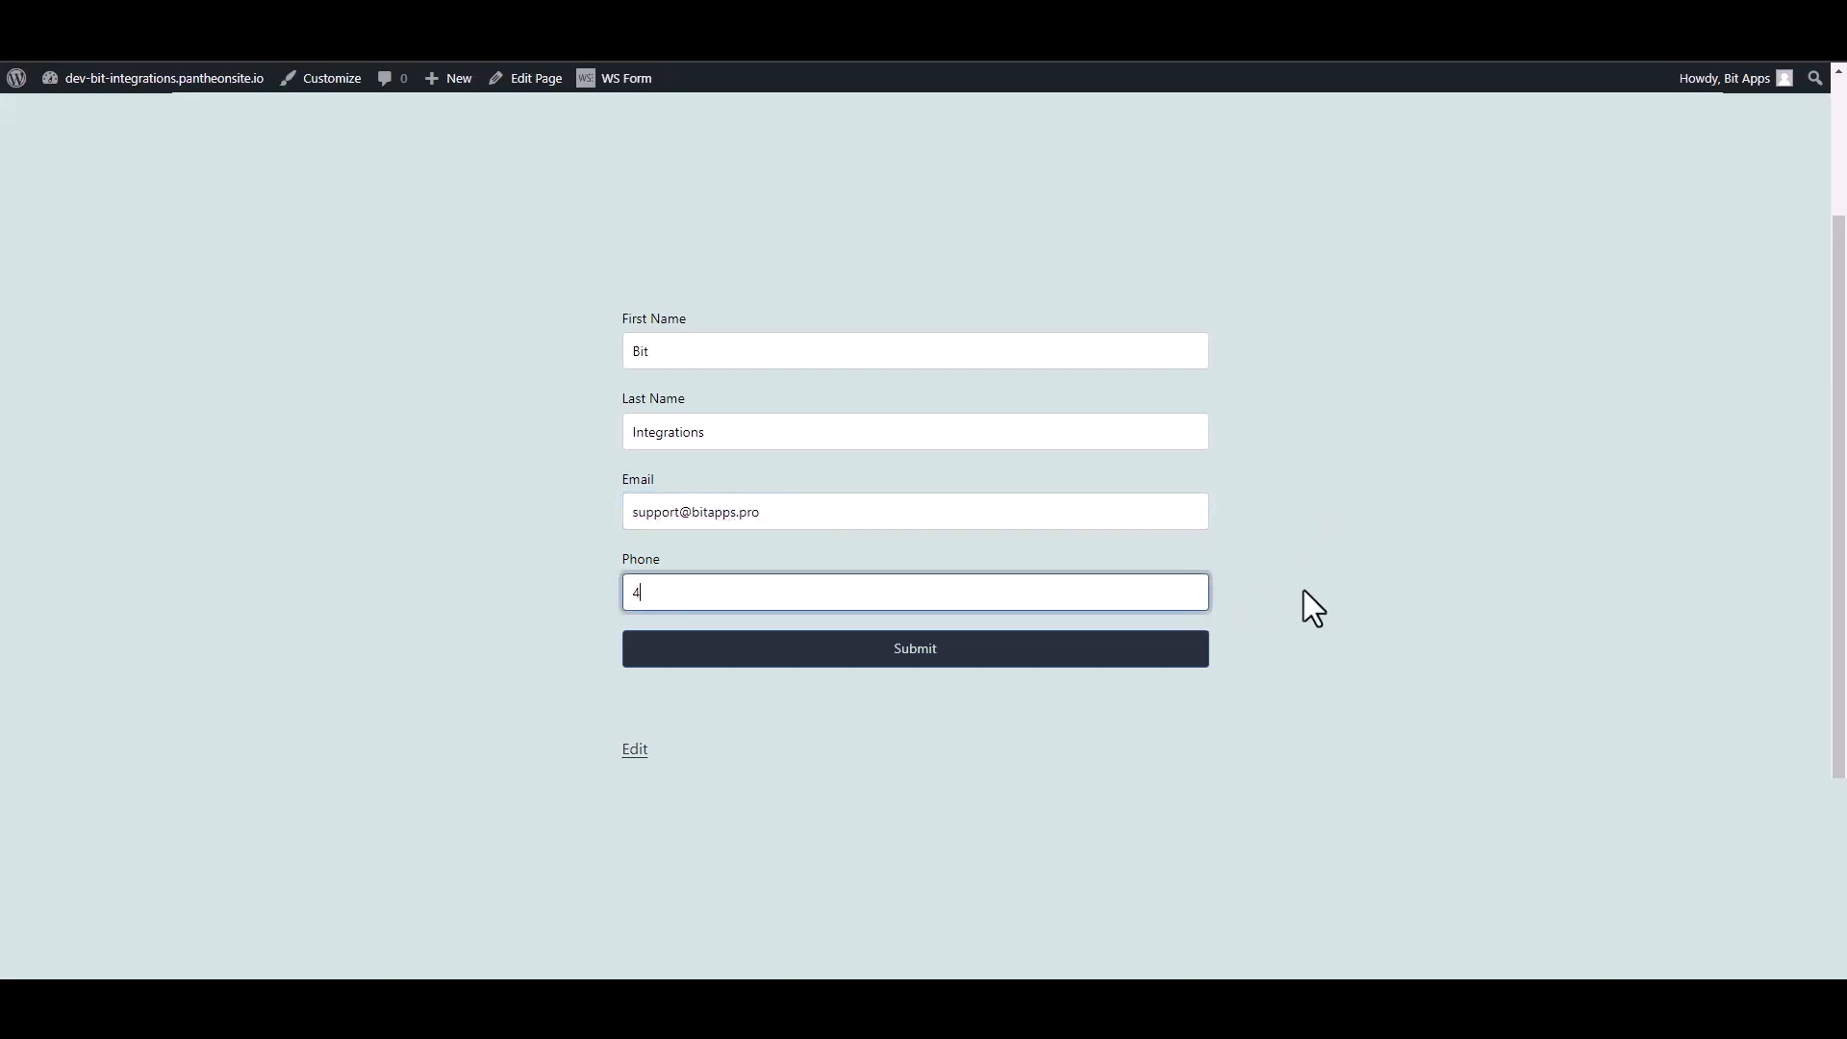
pyautogui.write('555666')
pyautogui.click(1183, 651)
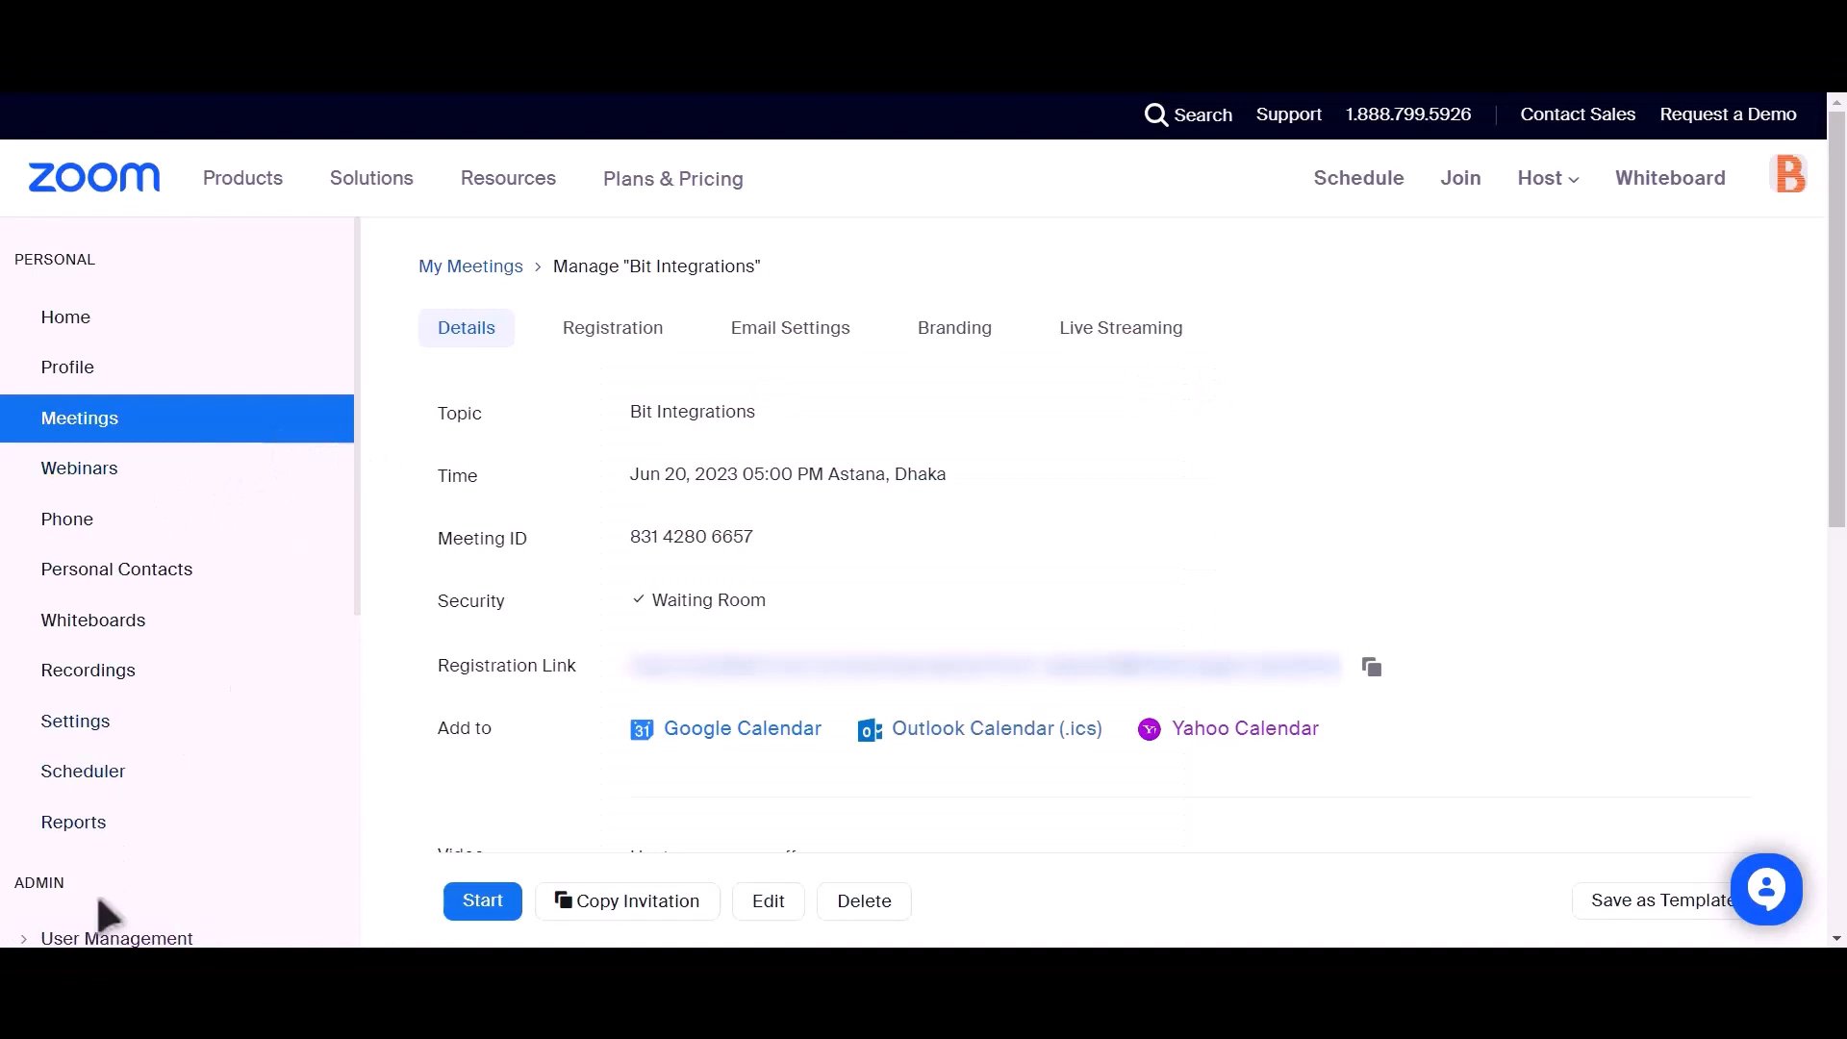
# Step: Open the Pending tab under Admin > User Management > Users and review the new Basic user dated Jun 20, 2023
pyautogui.scroll(-1, 249, 616)
pyautogui.scroll(-2, 248, 616)
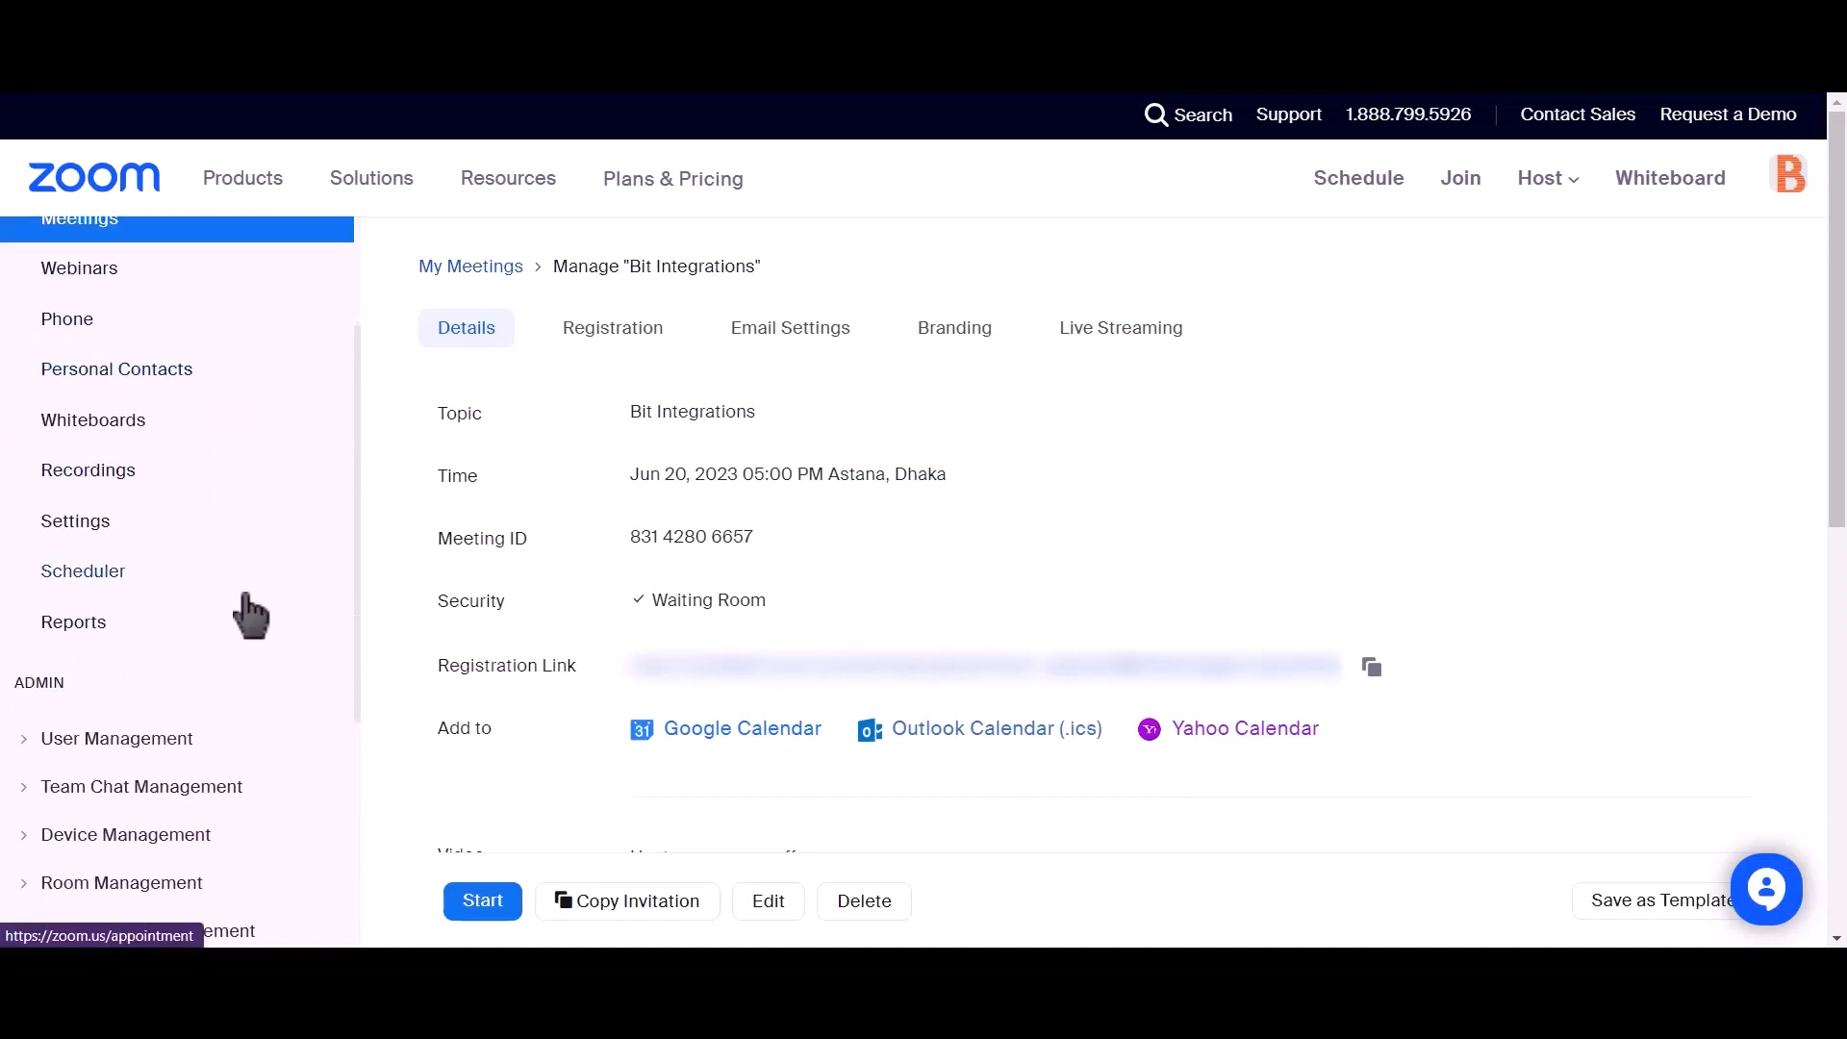
pyautogui.click(29, 742)
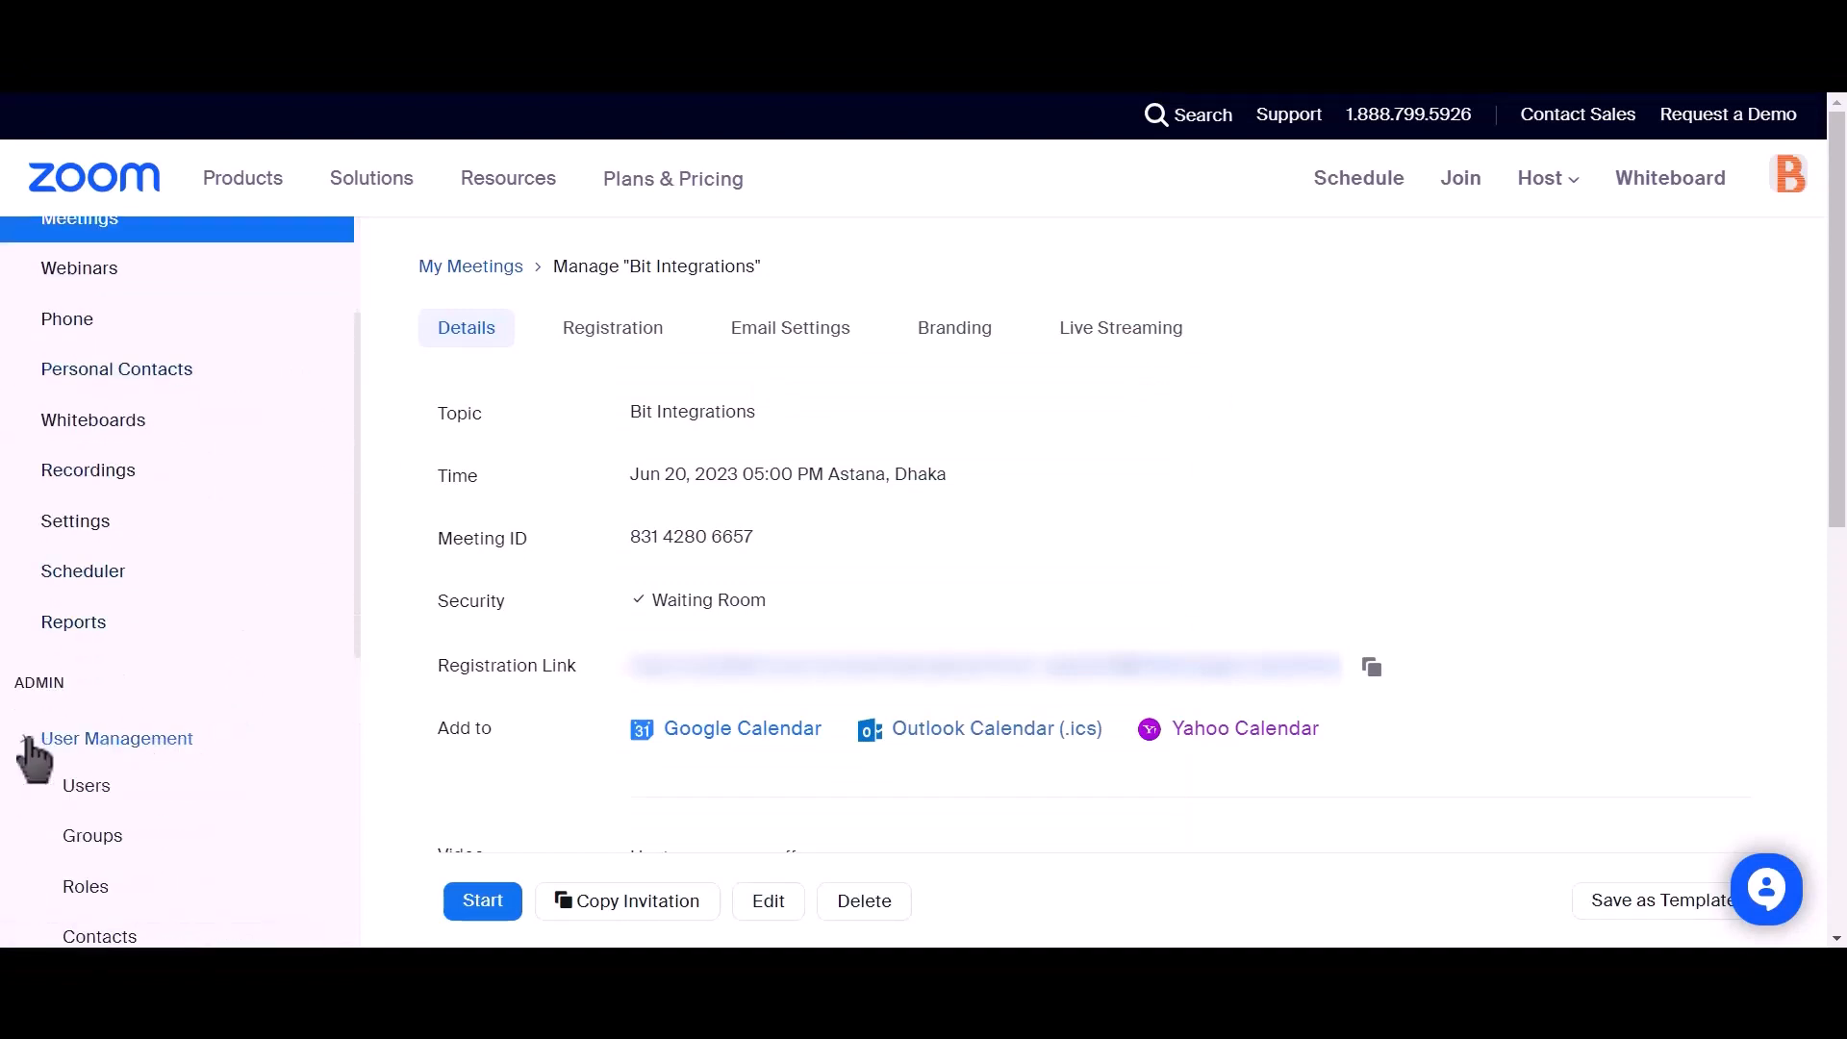
pyautogui.click(79, 795)
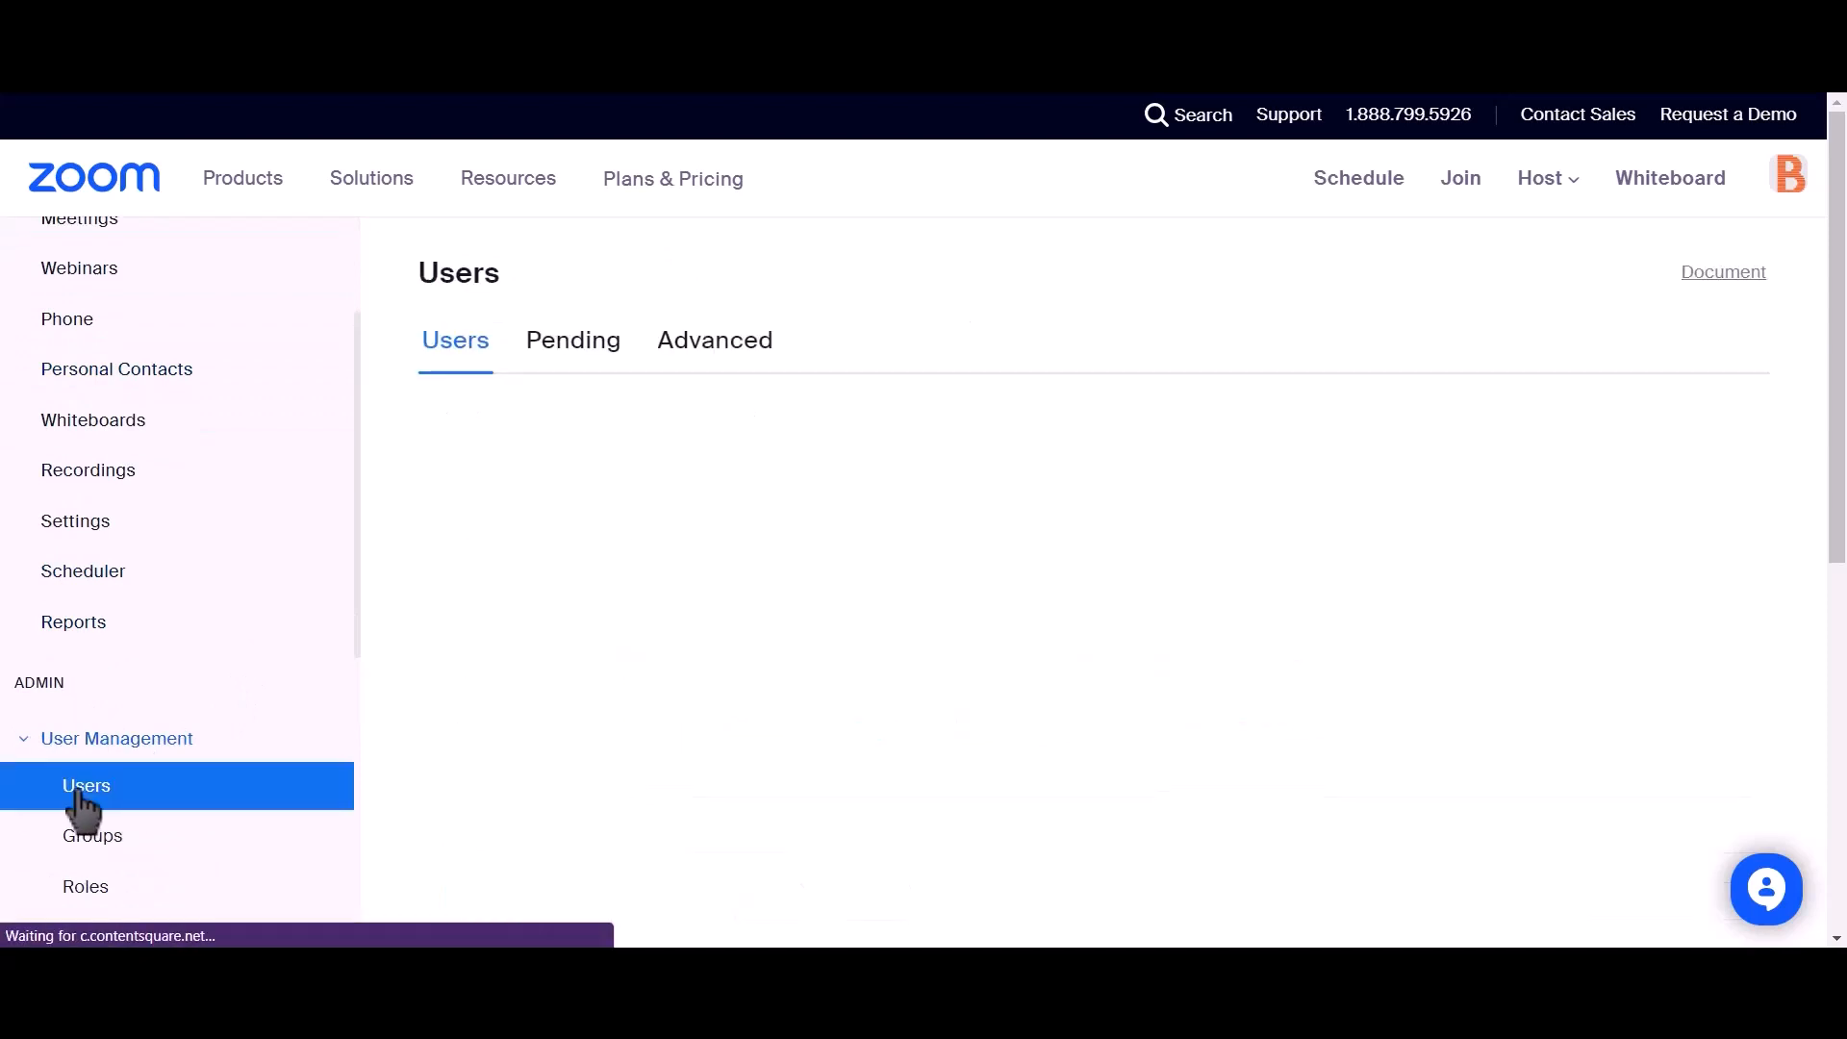
pyautogui.click(558, 361)
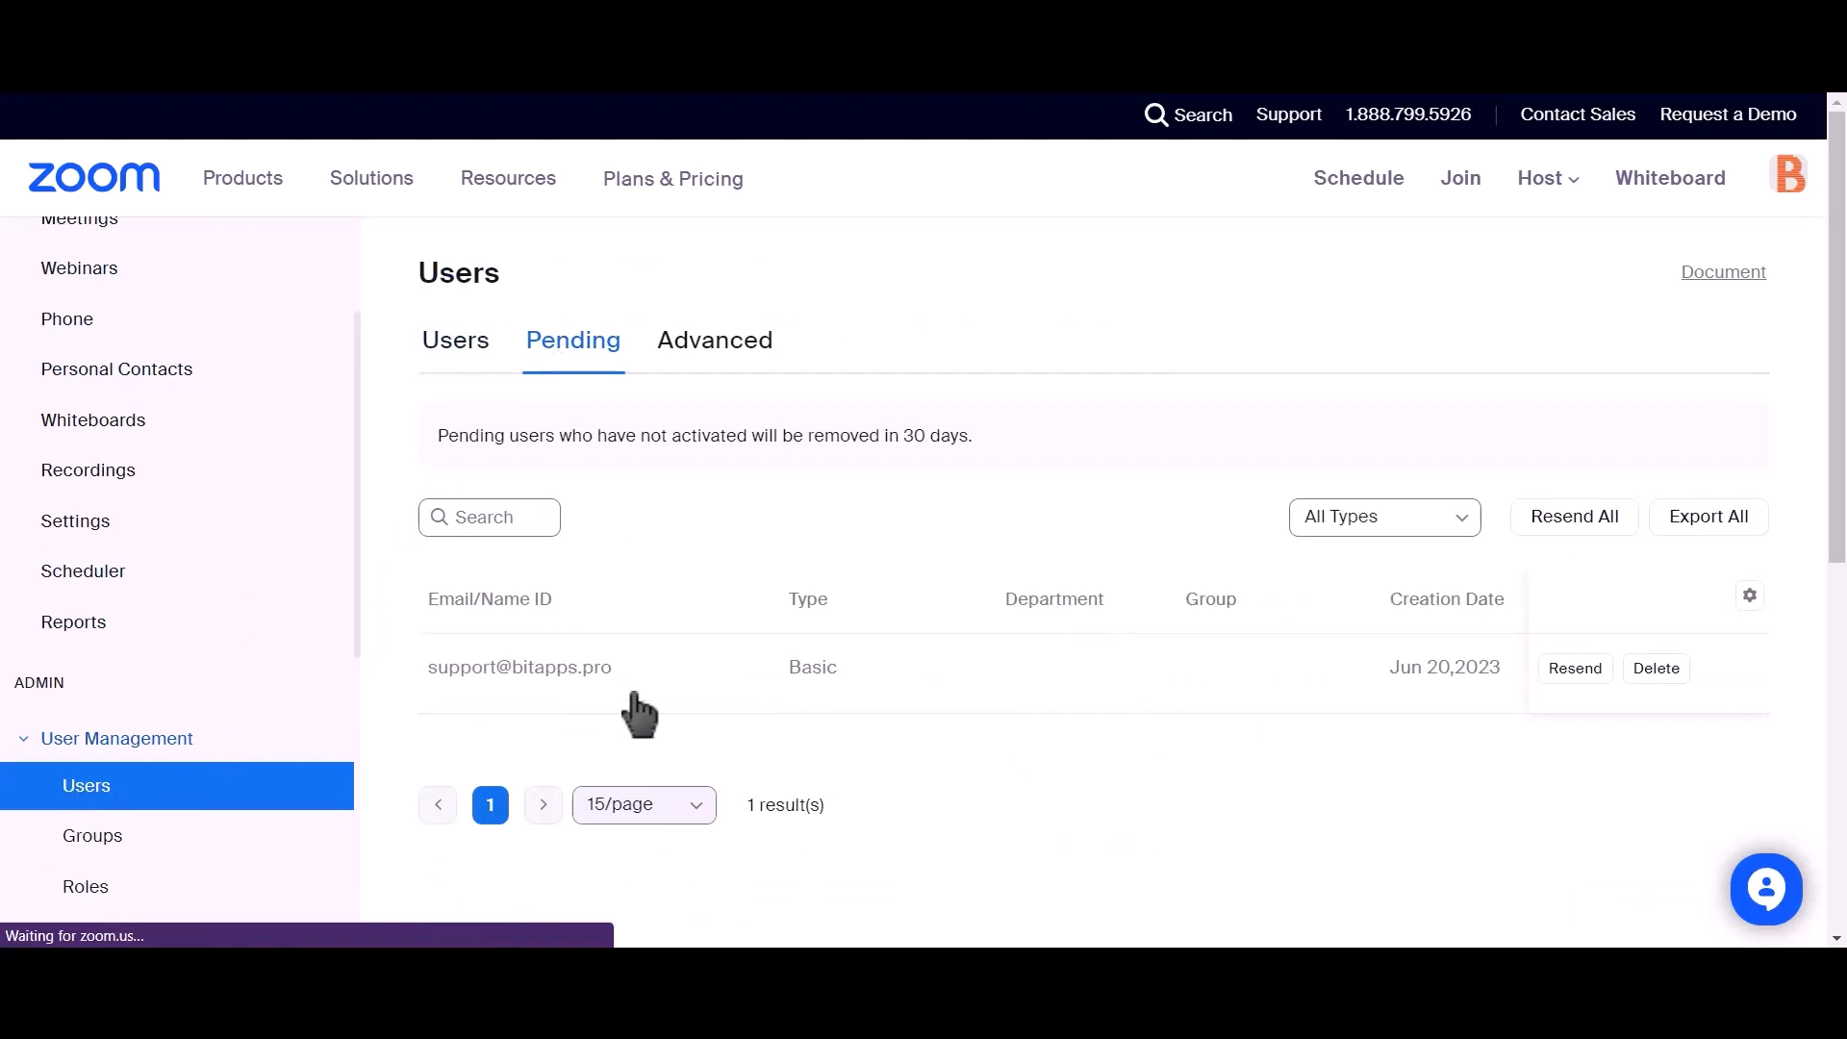
pyautogui.moveTo(643, 667); pyautogui.dragTo(519, 702)
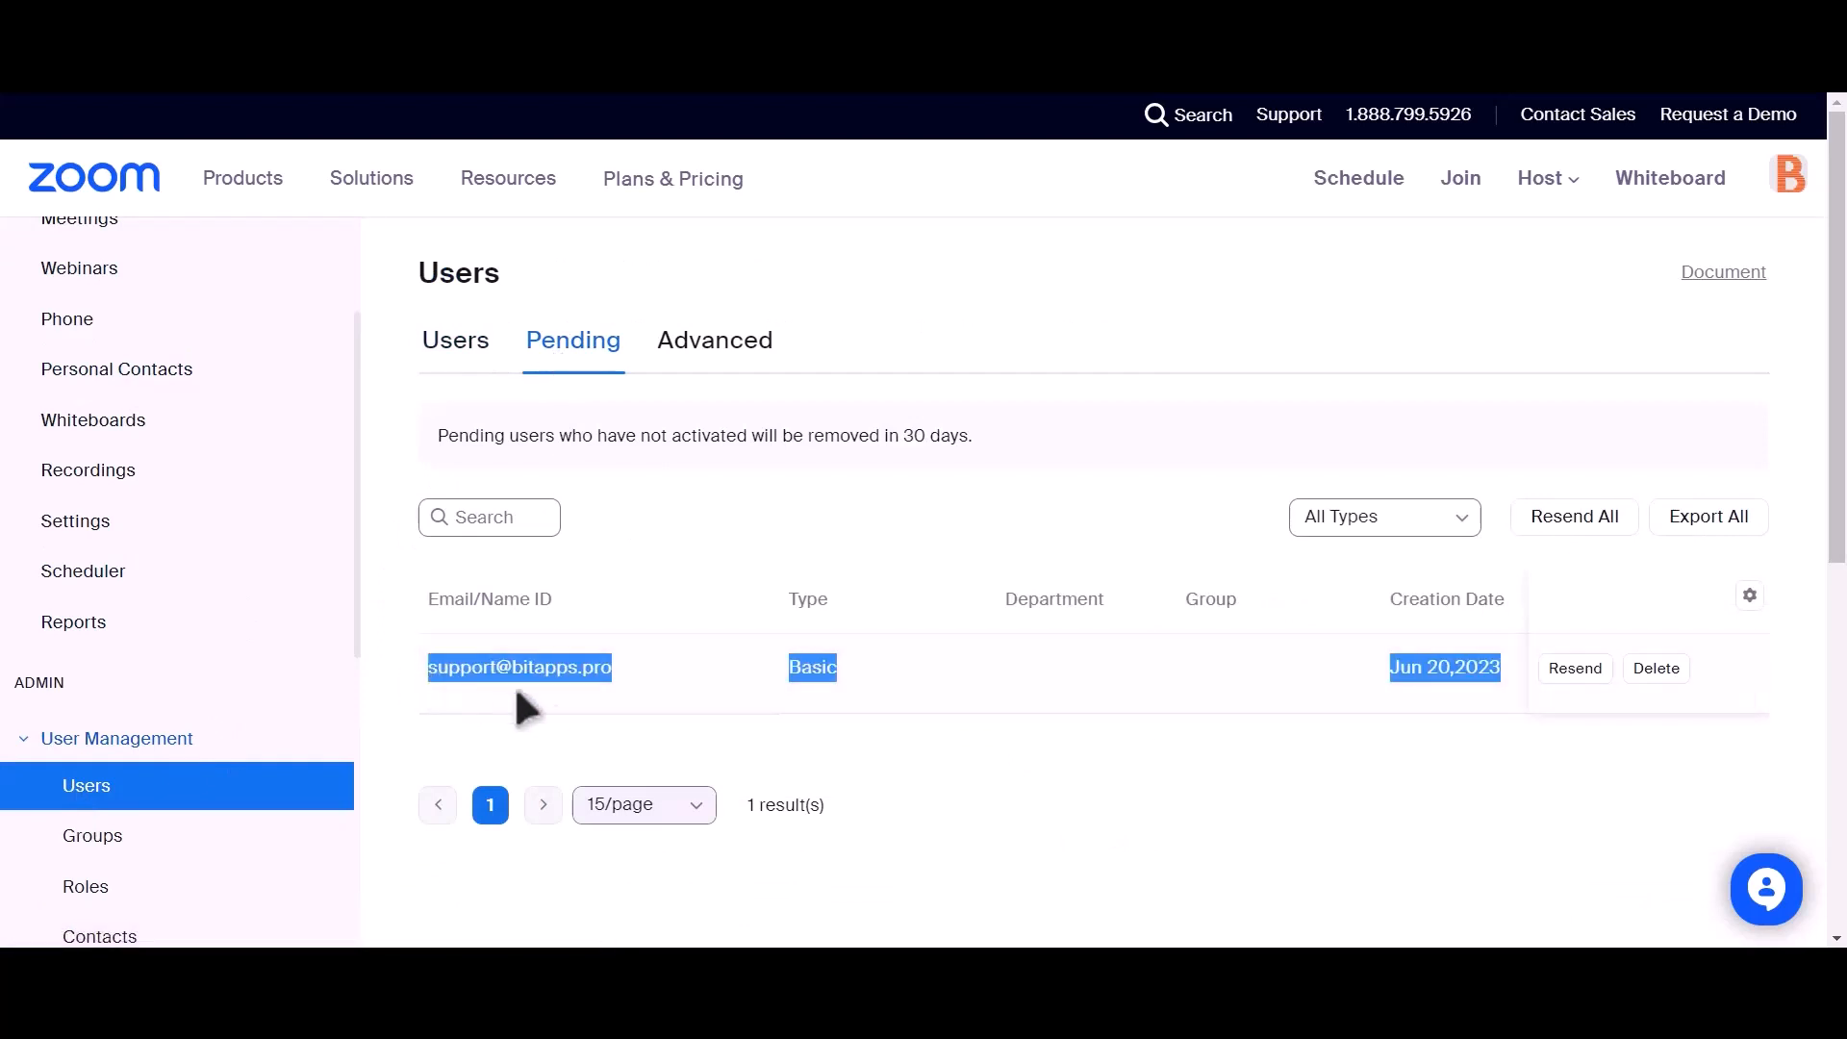
pyautogui.click(882, 750)
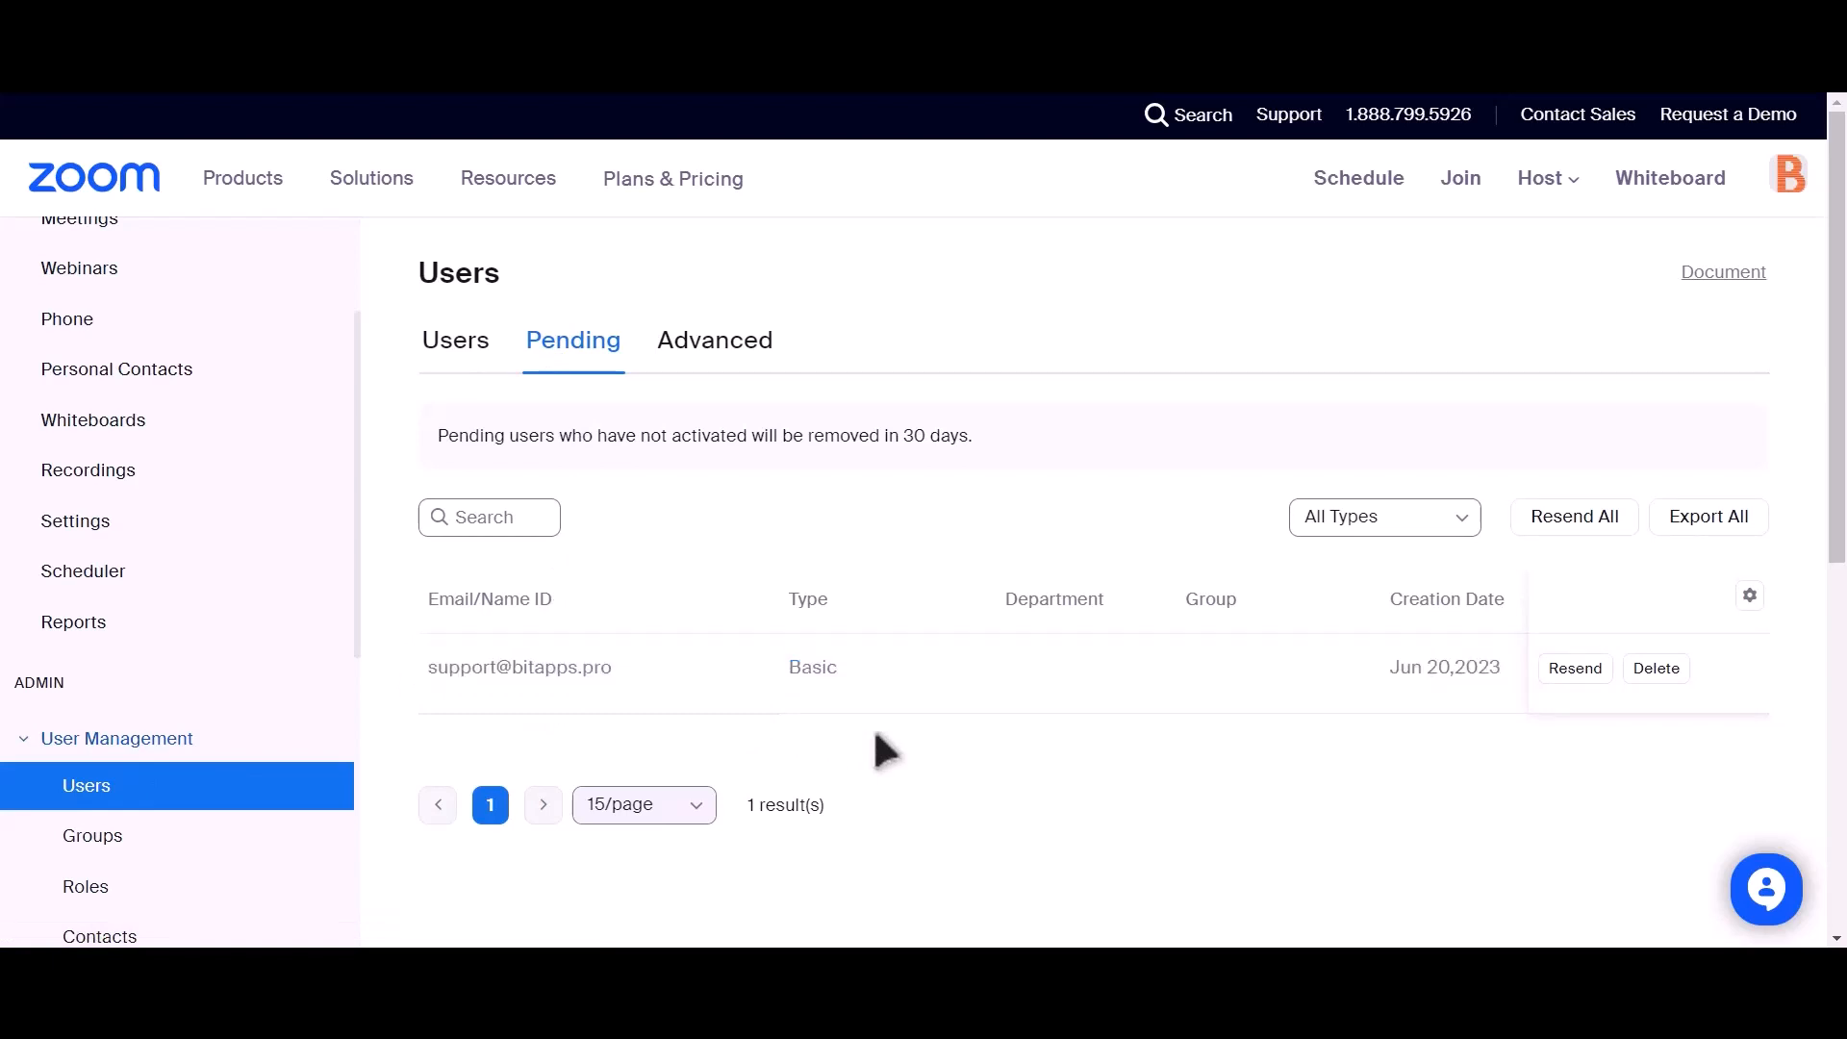